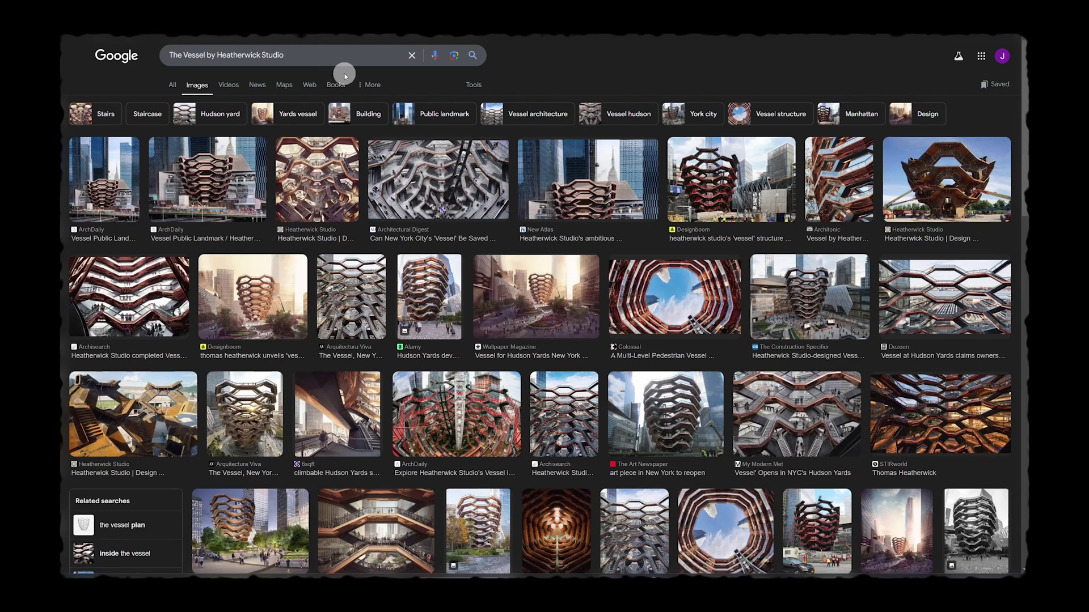
Examine reference photos of The Vessel by Heatherwick Studio, including interior, full-exterior and close-up stair views
left_click(441, 187)
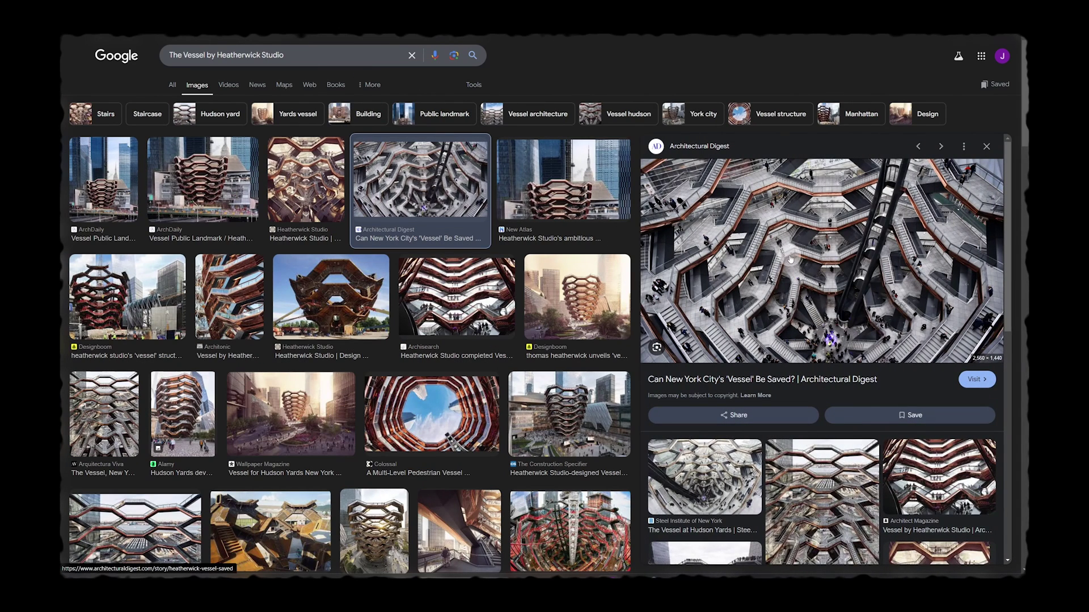
left_click(845, 513)
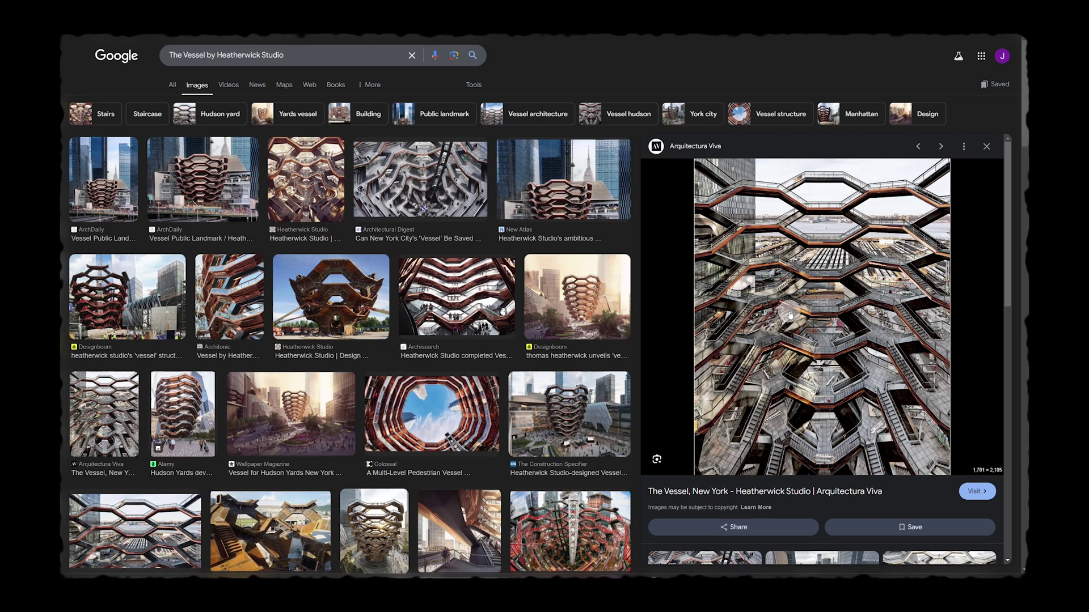
left_click(575, 316)
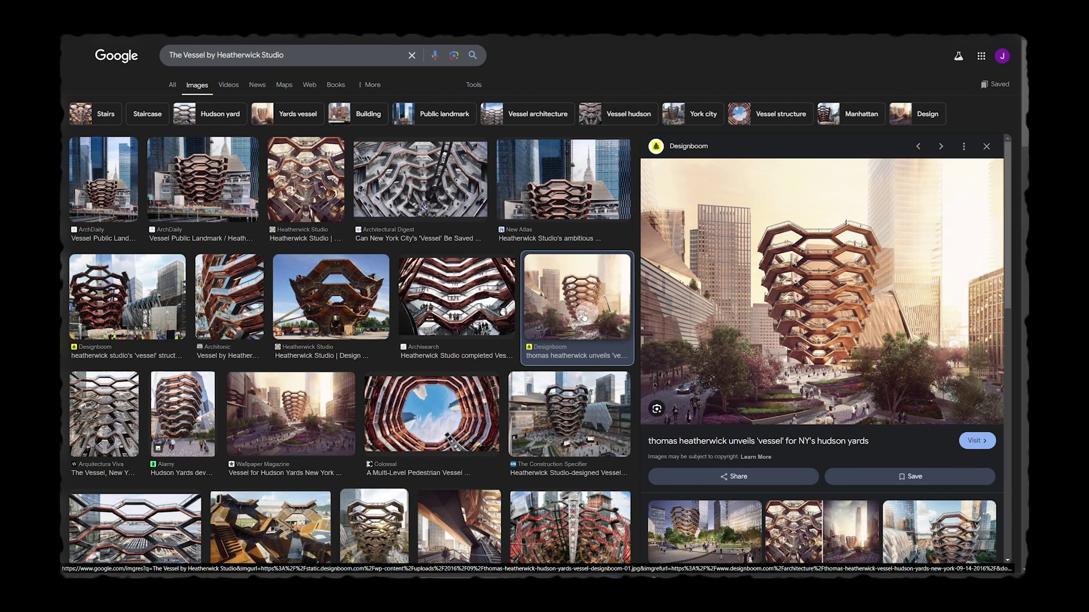
left_click(462, 304)
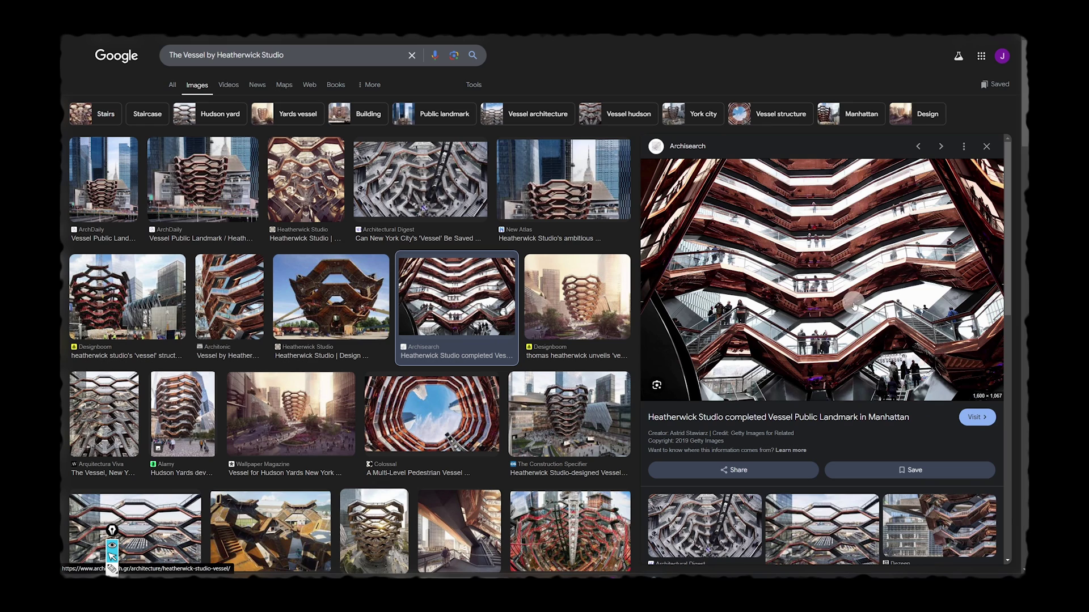
left_click(442, 221)
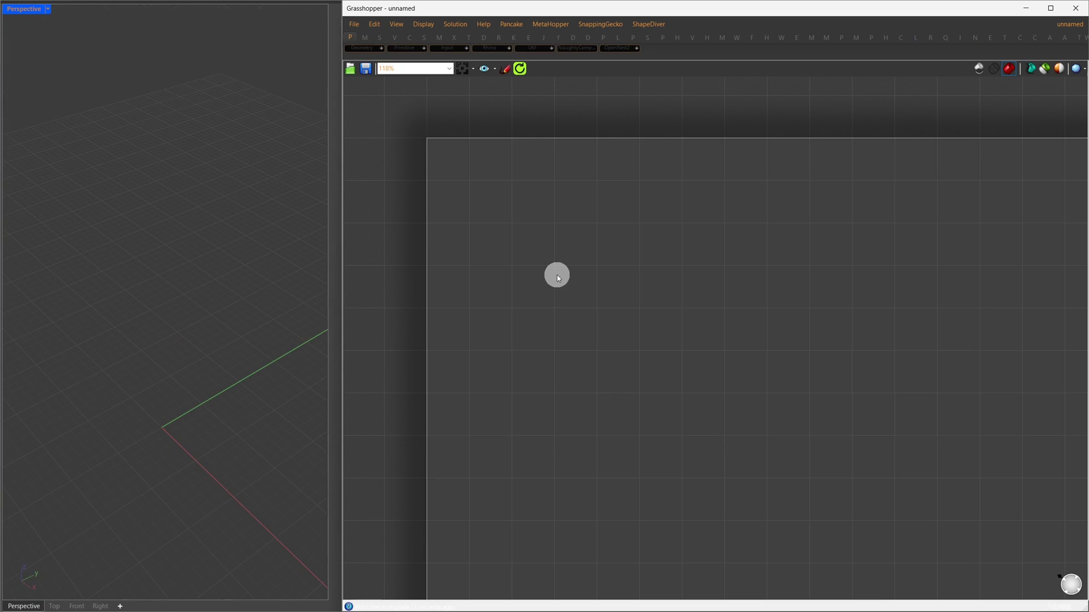
Add a Series component in Grasshopper and drive its step input with a 1.2 number slider
double_click(557, 276)
type("series")
key("Return")
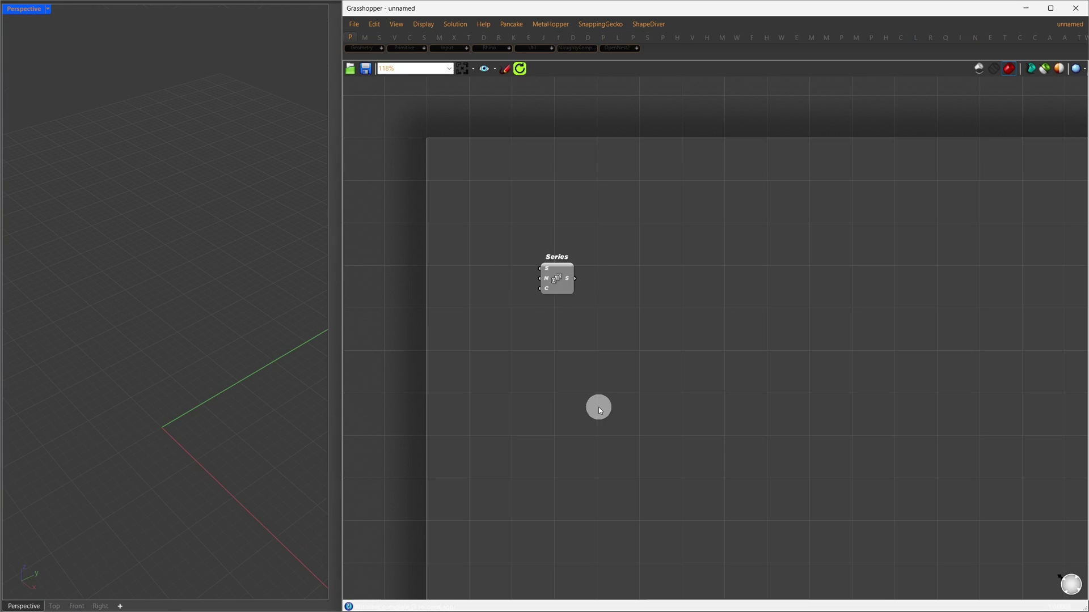
left_click_drag(559, 286, 673, 275)
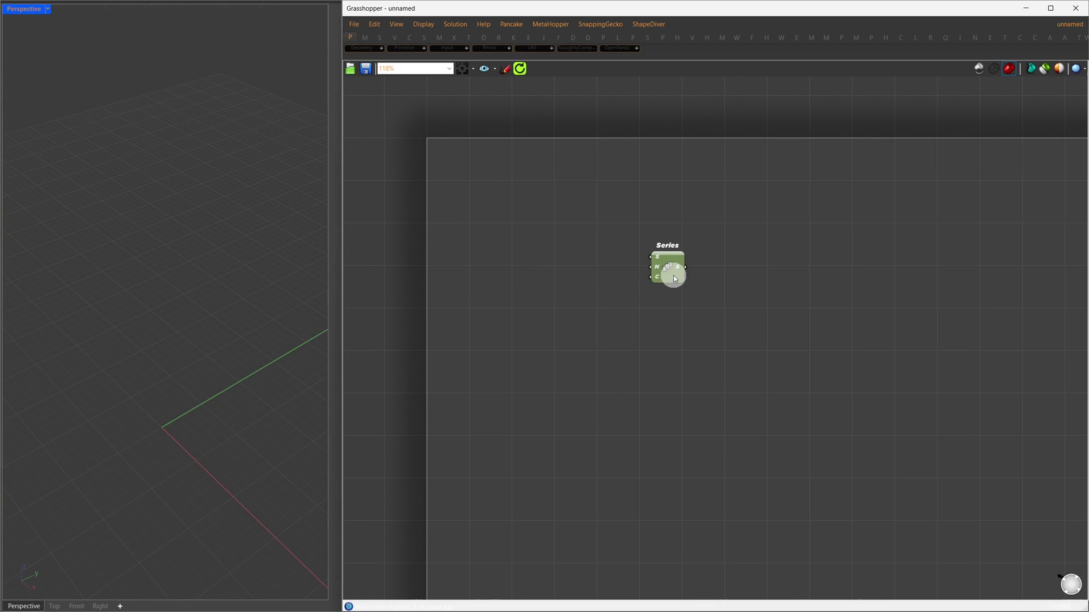
double_click(556, 266)
type("1.2")
key("Return")
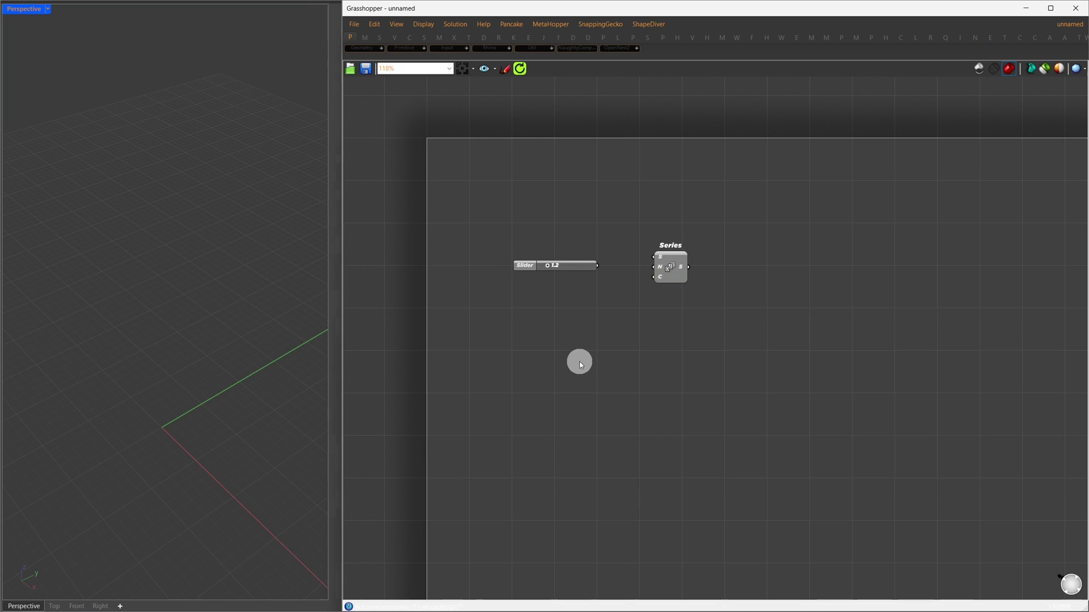
left_click_drag(598, 264, 658, 267)
Drive the Series count input with a number slider of 18, aligned directly under the step slider
double_click(557, 289)
type("1")
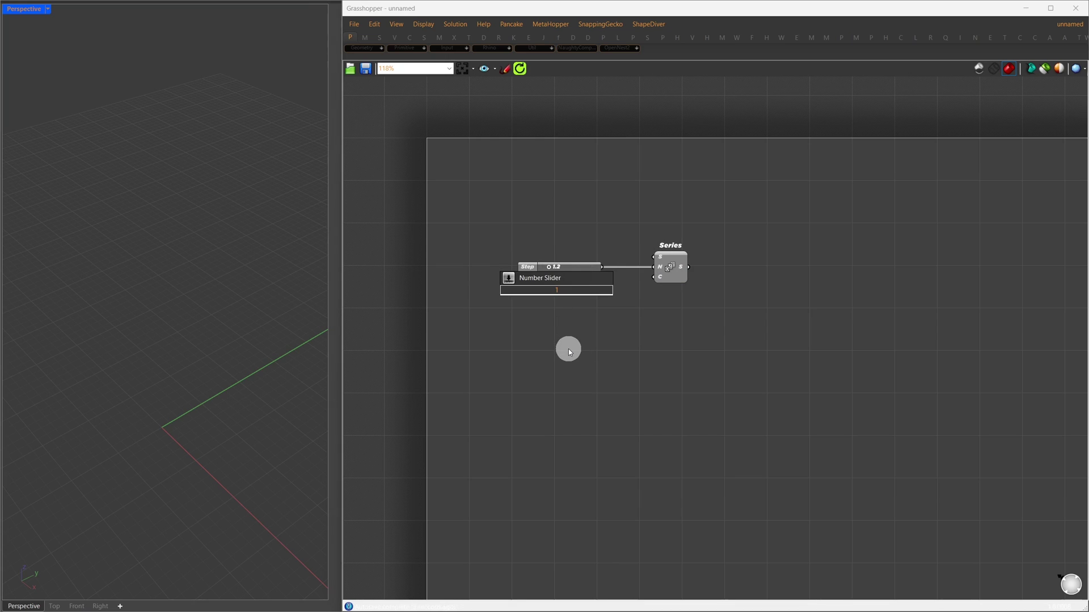
type("8")
key("Return")
left_click_drag(601, 291, 651, 276)
left_click_drag(574, 290, 578, 276)
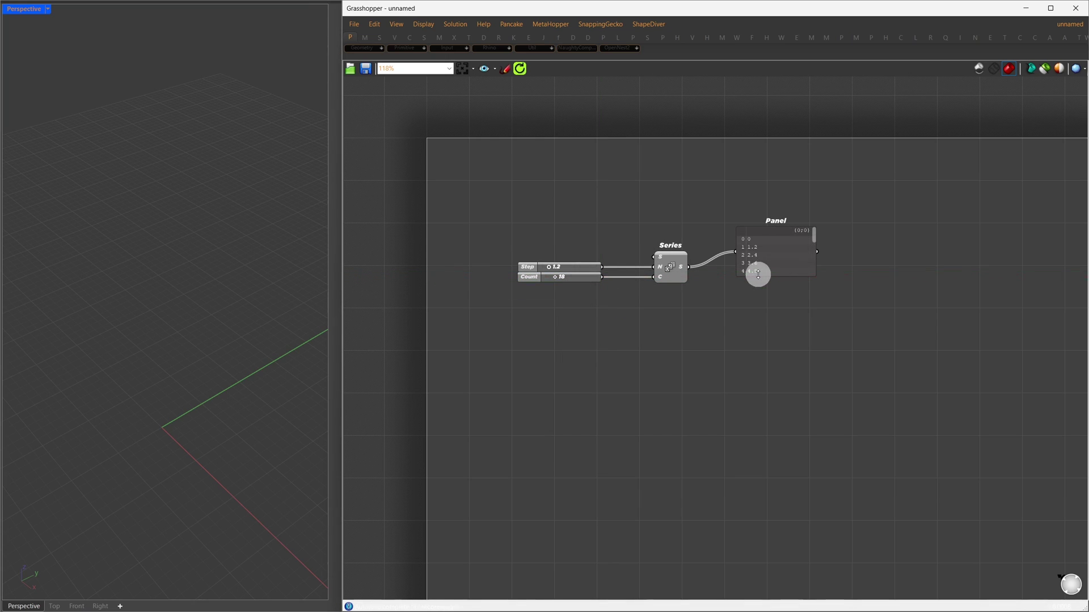
Enlarge the panel to read the full list of series values, and delete the panel
left_click_drag(758, 274, 773, 405)
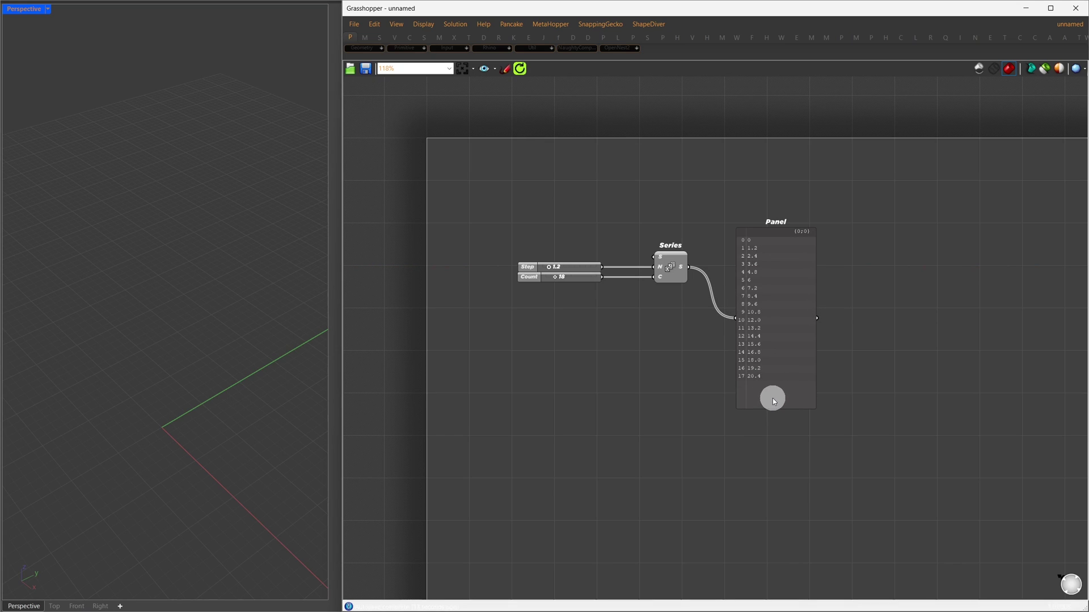
left_click(773, 397)
key("Delete")
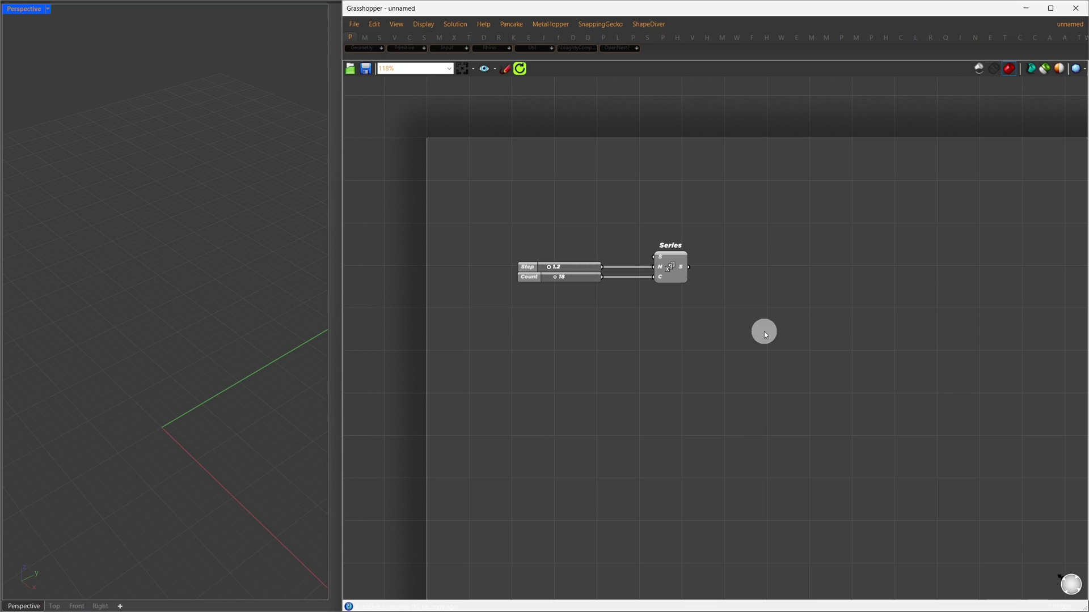
Add a Unit Z vector component and feed its factor from the Series output
double_click(754, 272)
type("z")
left_click(720, 263)
left_click_drag(688, 266, 775, 272)
Add an XY Plane component that takes the Unit Z vectors as its origins
double_click(795, 258)
type("xy")
left_click(778, 248)
left_click(818, 322)
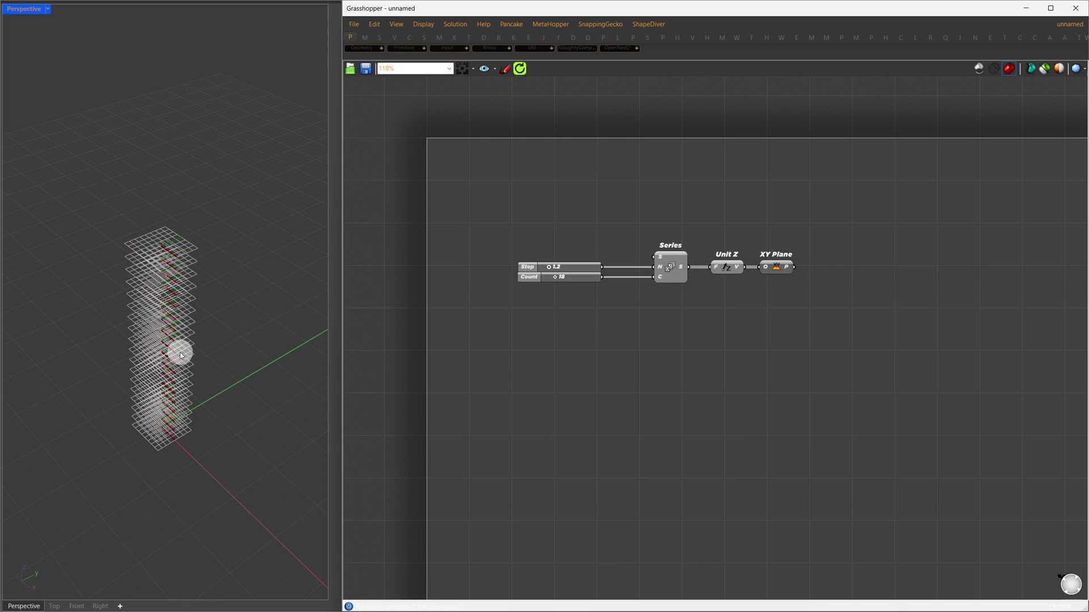
Add a Polygon component and connect the XY Plane output to its plane input
scroll(164, 335, "up", 5)
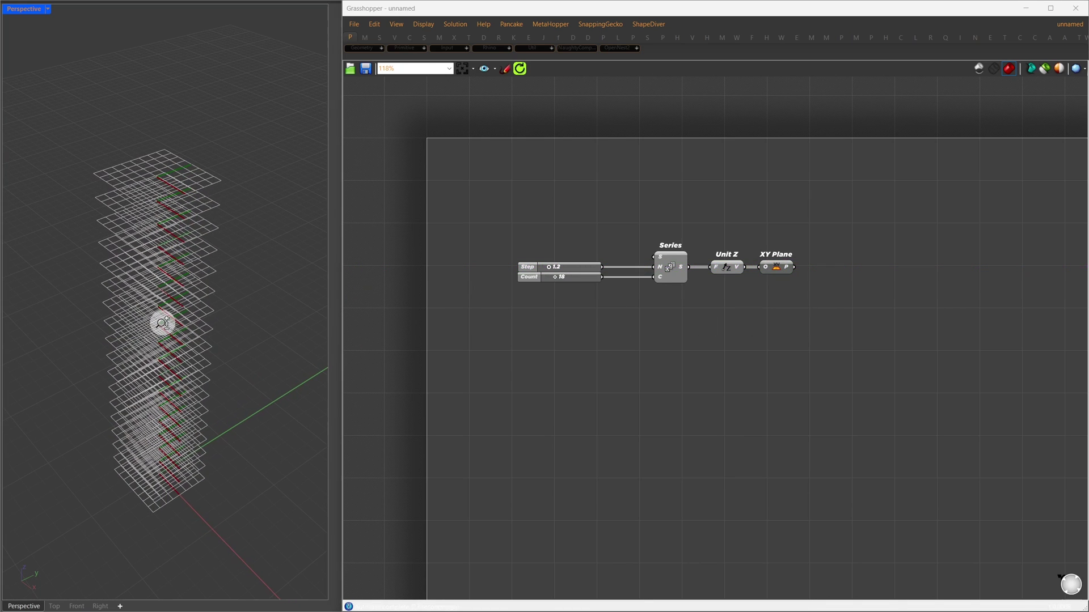
right_click_drag(163, 326, 169, 318)
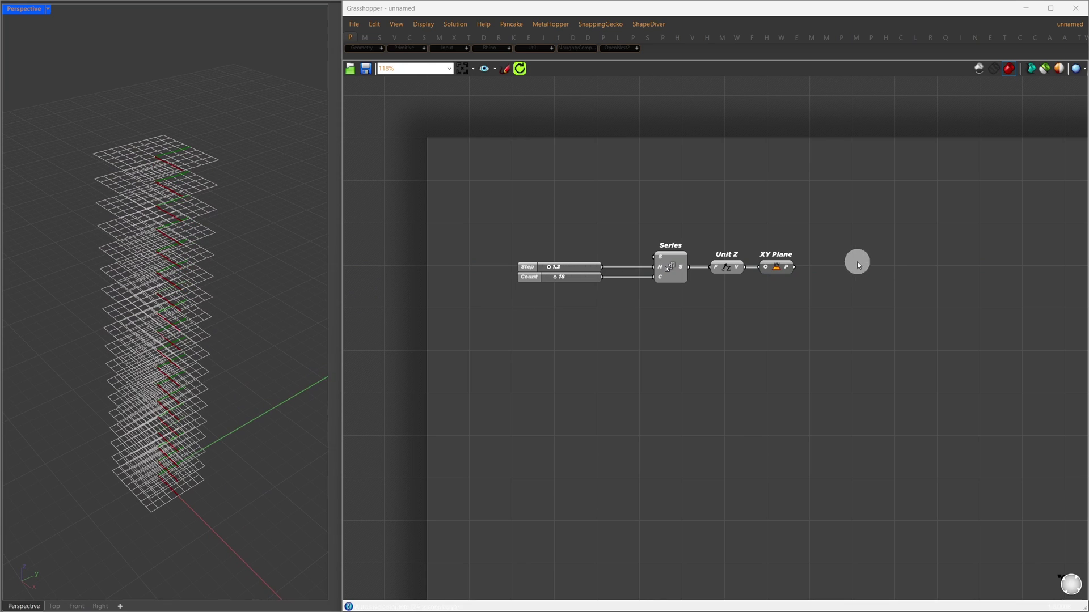
double_click(888, 265)
type("polygon")
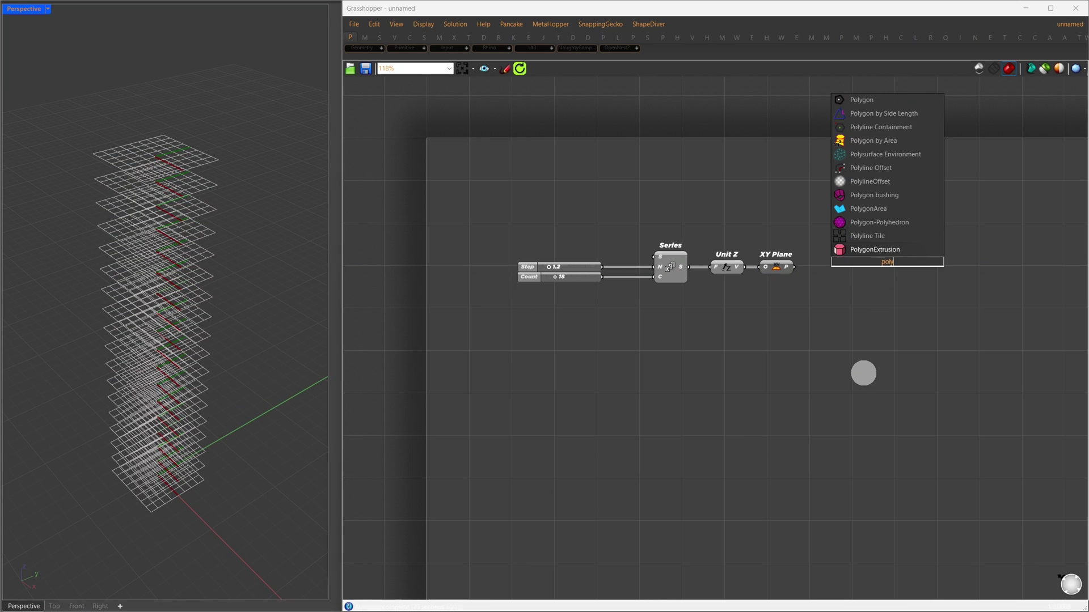
key("Return")
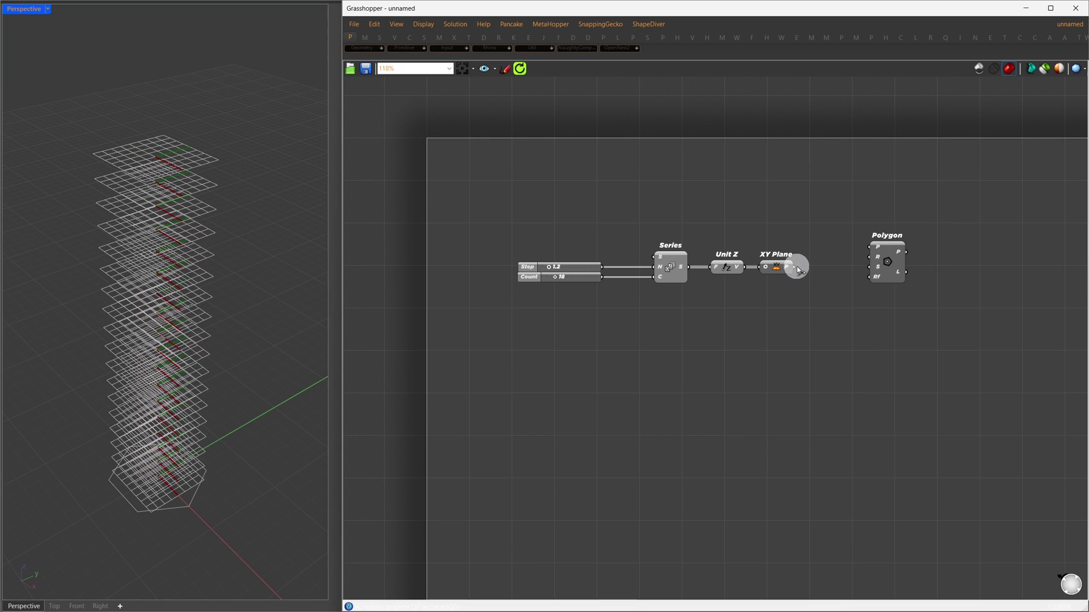
left_click_drag(794, 266, 911, 280)
Turn off the viewport preview of the components feeding the Polygon
left_click_drag(848, 311, 344, 157)
middle_click(641, 202)
left_click(671, 170)
Drive the Polygon's segments input with a new number slider and set it to 12
left_click(793, 312)
double_click(793, 311)
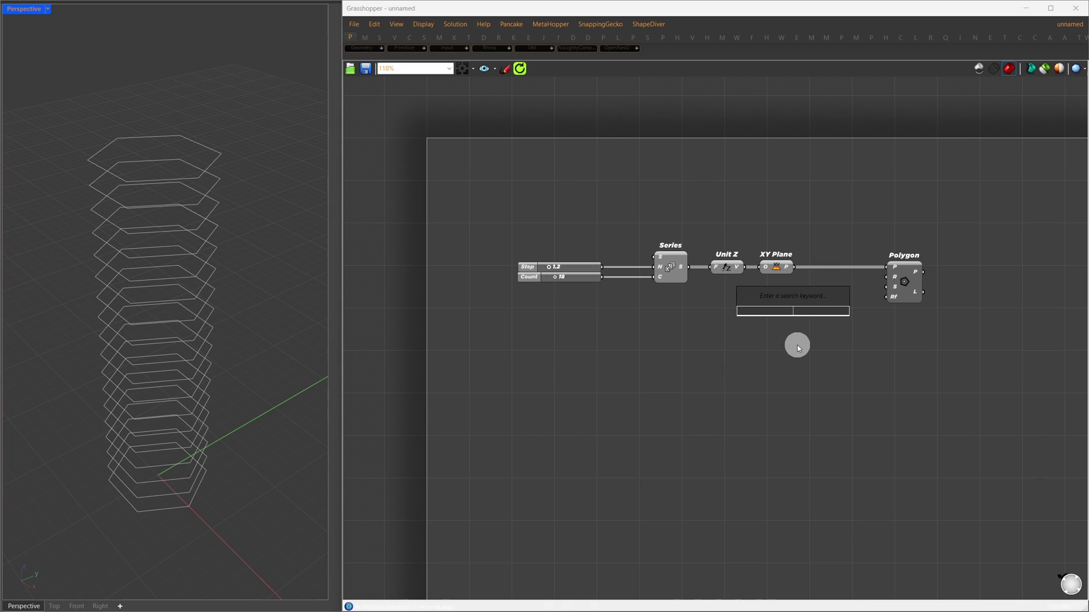
type("15")
key("Return")
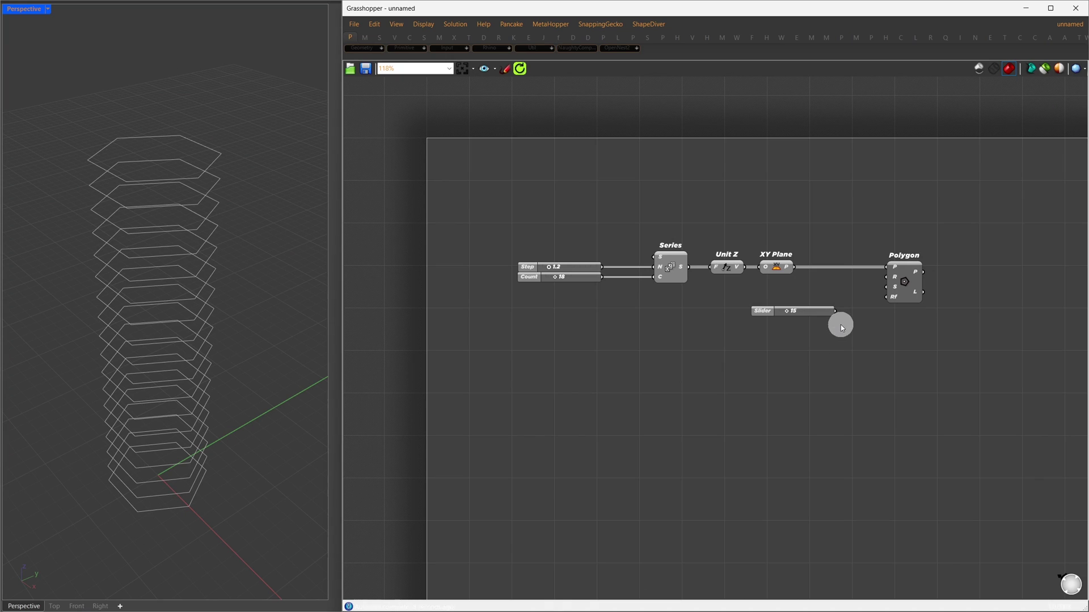
left_click_drag(838, 312, 886, 287)
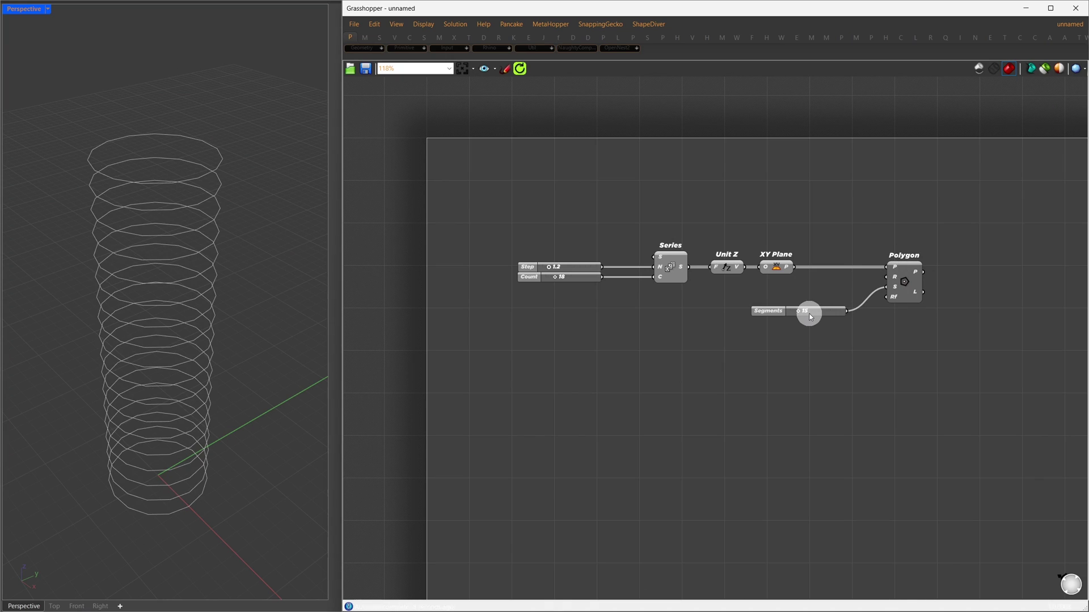
left_click_drag(797, 311, 796, 311)
left_click_drag(826, 311, 860, 288)
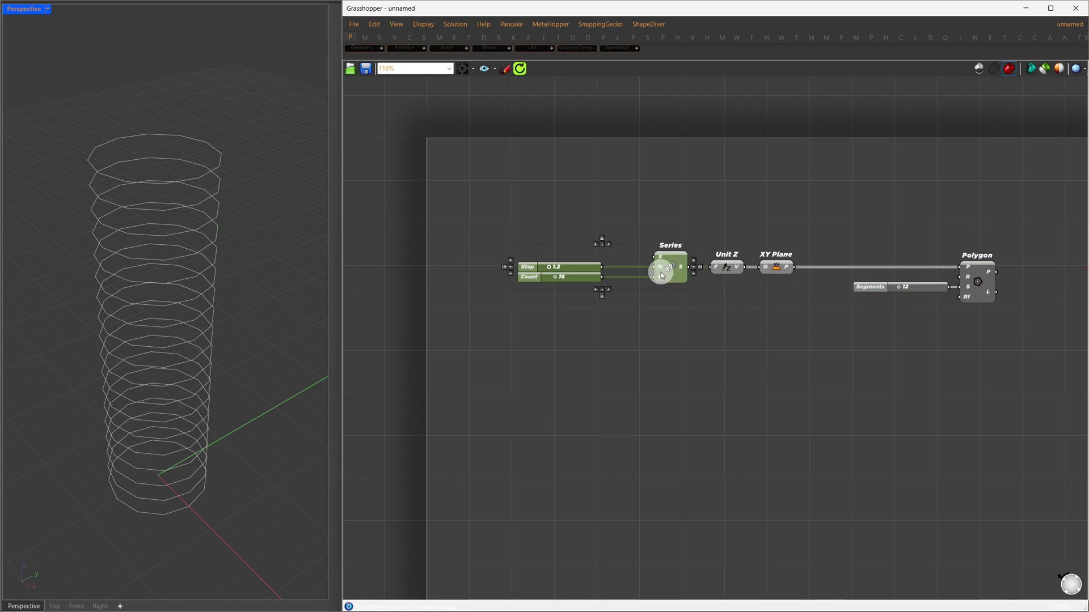
Move the Series group away from Unit Z, and add a Remap Numbers component taking the Series output as its values
left_click_drag(674, 271, 591, 271)
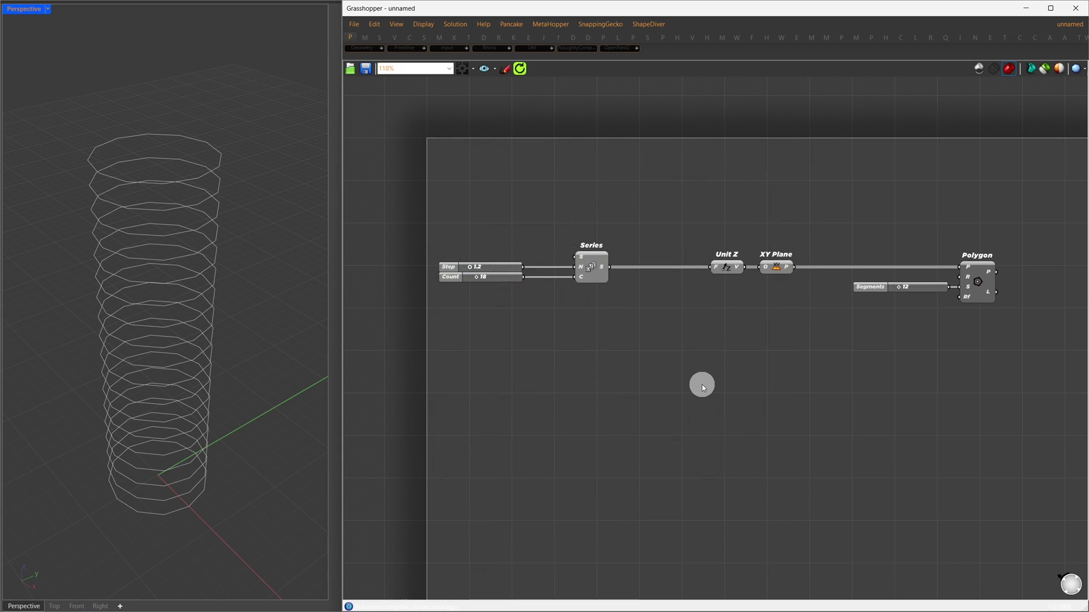
double_click(703, 387)
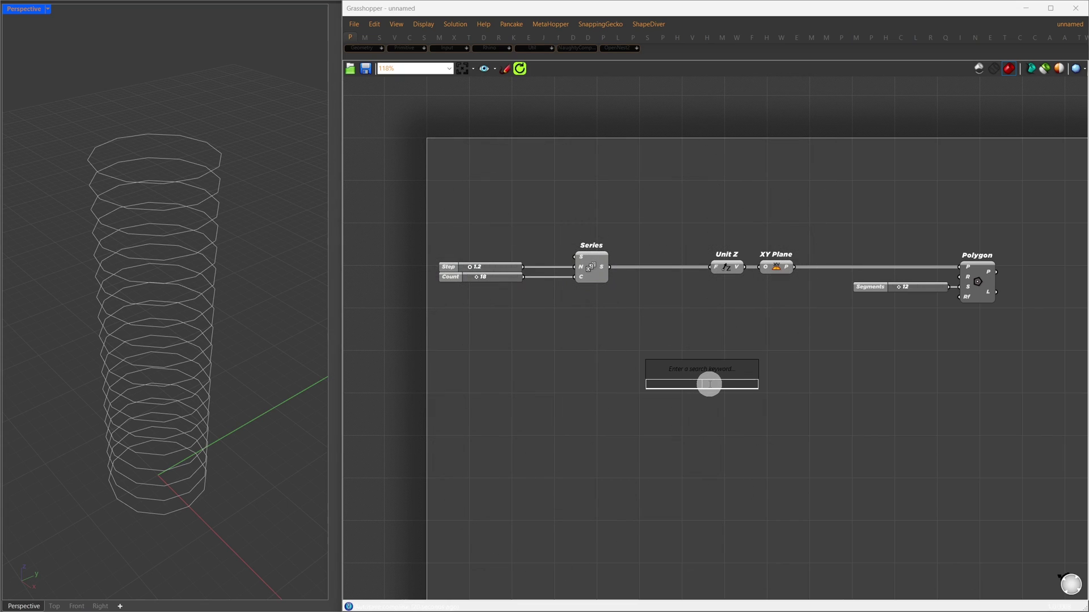
type("remap number")
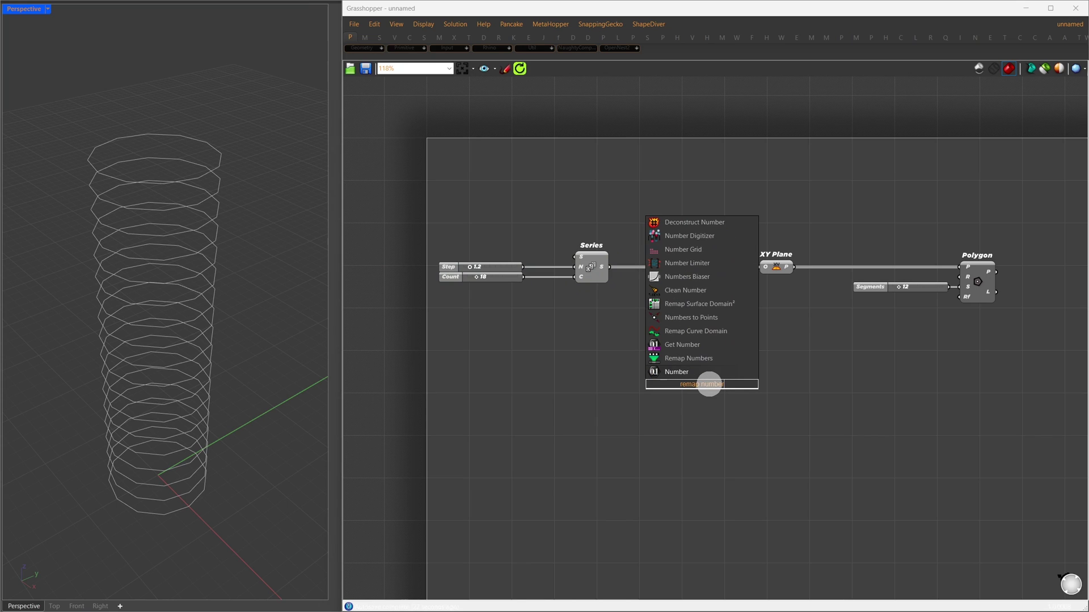
key("Return")
left_click_drag(711, 389, 801, 409)
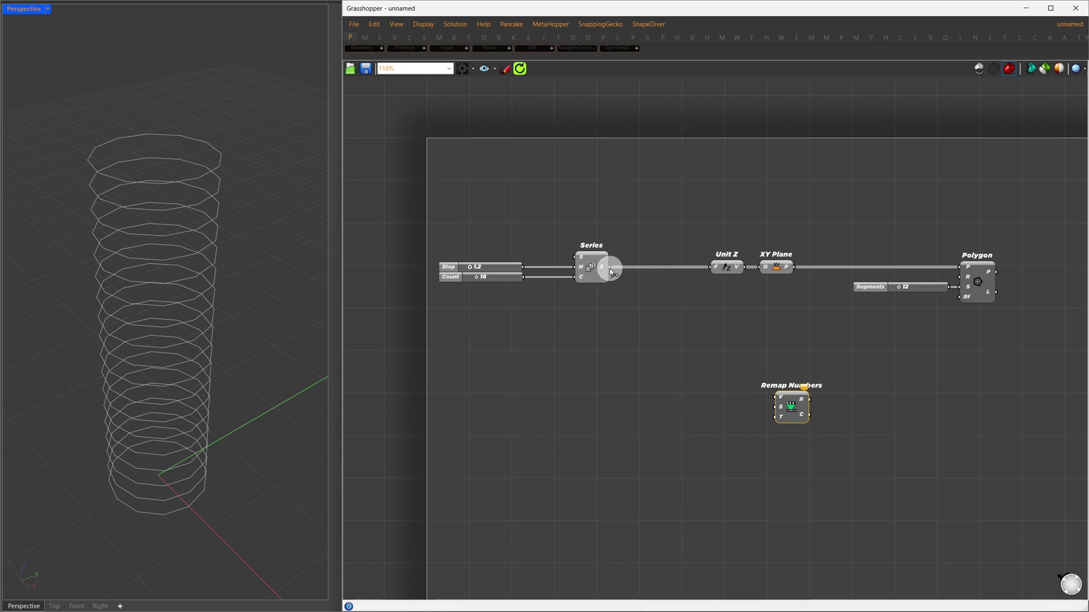
left_click_drag(610, 268, 774, 397)
Insert a relay in the Remap Numbers value wire and route it through a Bounds component into the source domain
double_click(697, 341)
left_click_drag(697, 340, 700, 395)
left_click_drag(699, 397, 741, 409)
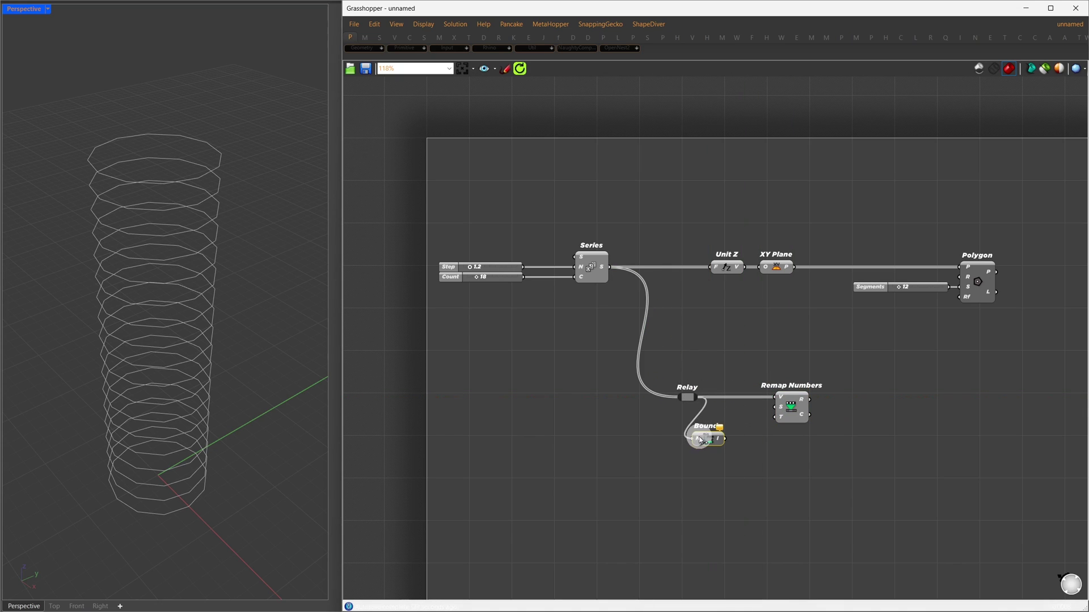
mouse_move(760, 409)
left_mouse_down()
mouse_move(767, 415)
mouse_move(742, 420)
left_mouse_up()
left_click_drag(825, 452, 579, 407)
Add a Graph Mapper after Remap Numbers and feed it the remapped values
double_click(796, 392)
type("graph mapp")
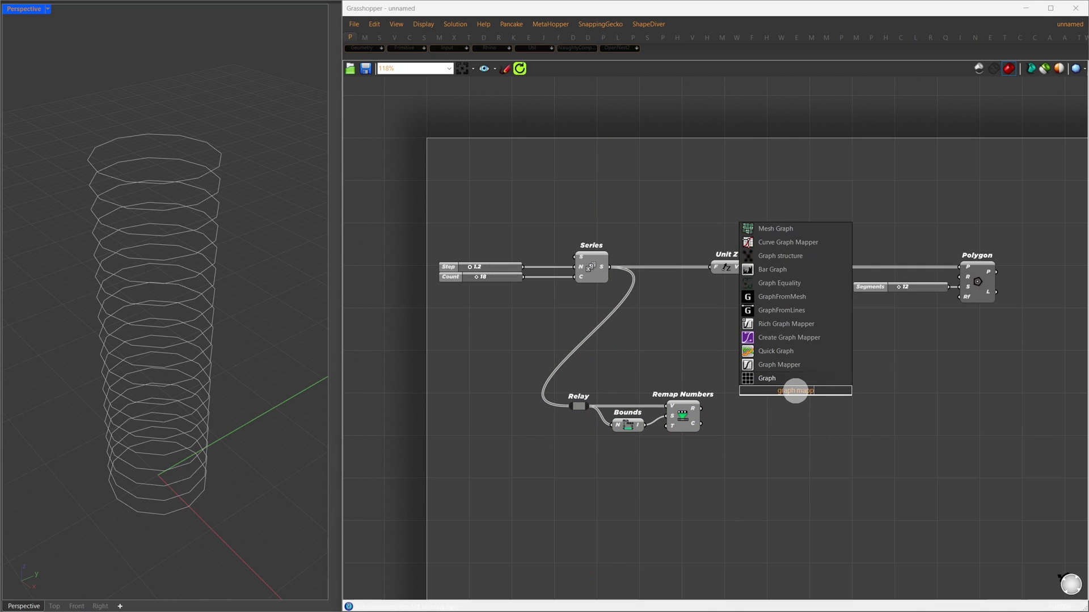
key("Return")
left_click_drag(796, 391, 702, 409)
left_click_drag(760, 447, 739, 417)
Duplicate the relay, Bounds and Remap Numbers group after the Graph Mapper and connect its result to the Polygon radius
left_click_drag(701, 463, 839, 407)
left_click_drag(850, 408, 834, 410)
left_click_drag(956, 410, 958, 278)
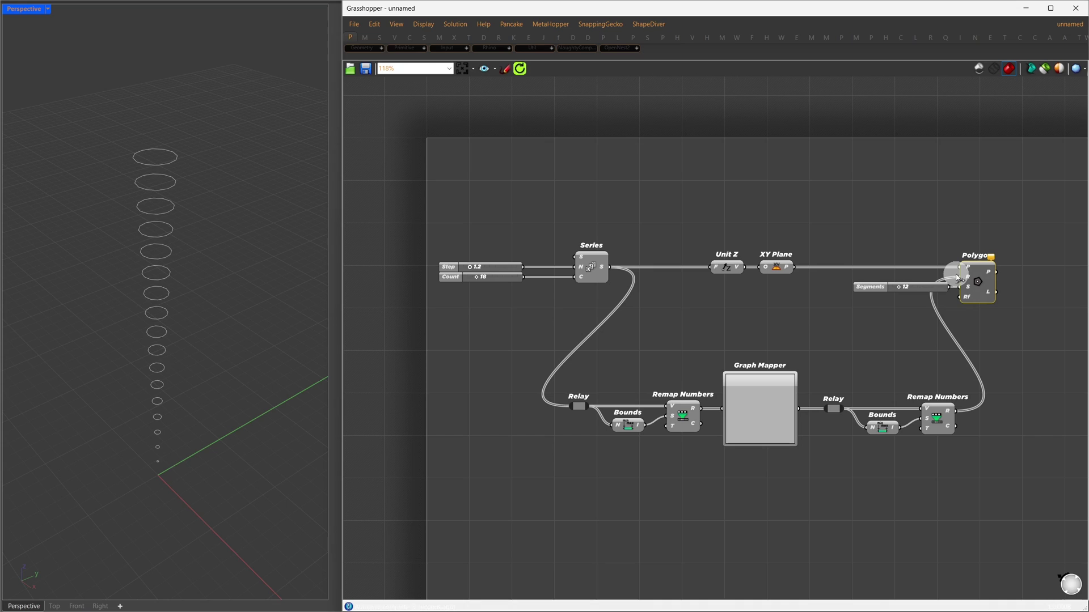
Add a Construct Domain component below the Graph Mapper
double_click(682, 518)
type("cons")
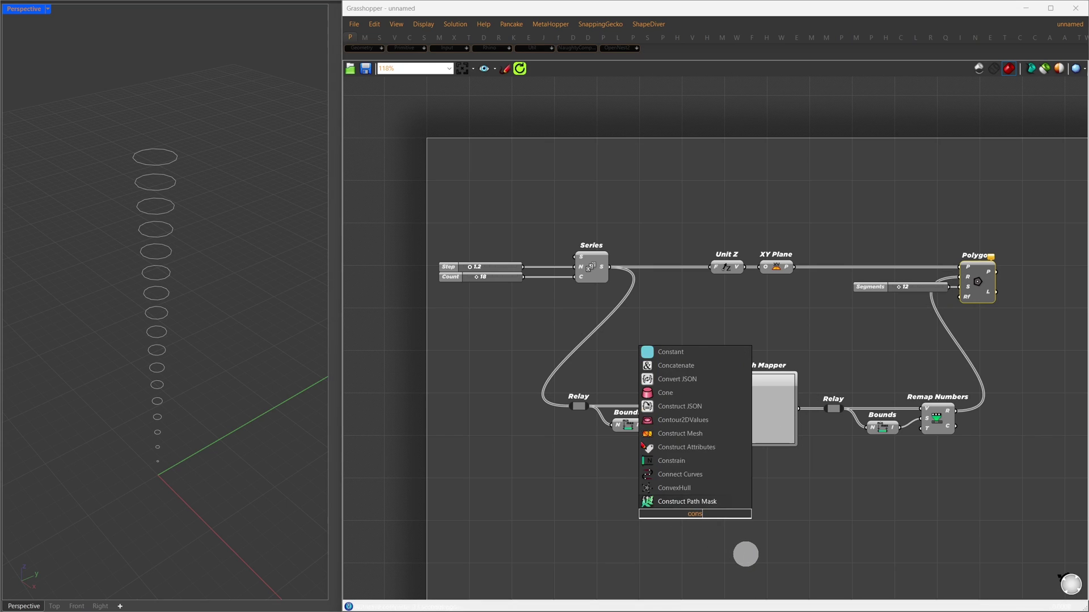
type("truct domain")
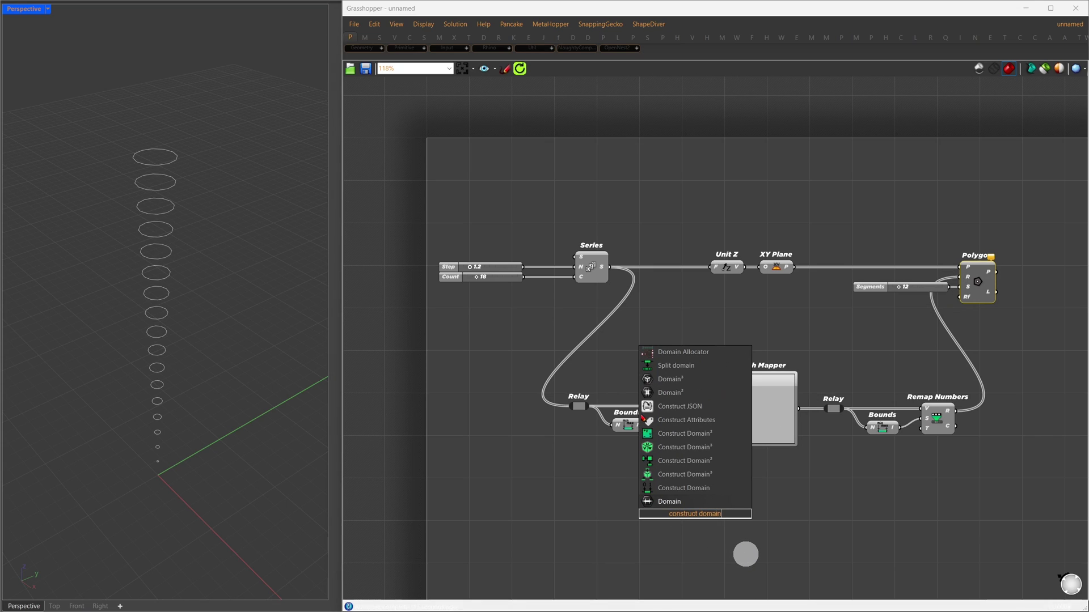
key("Return")
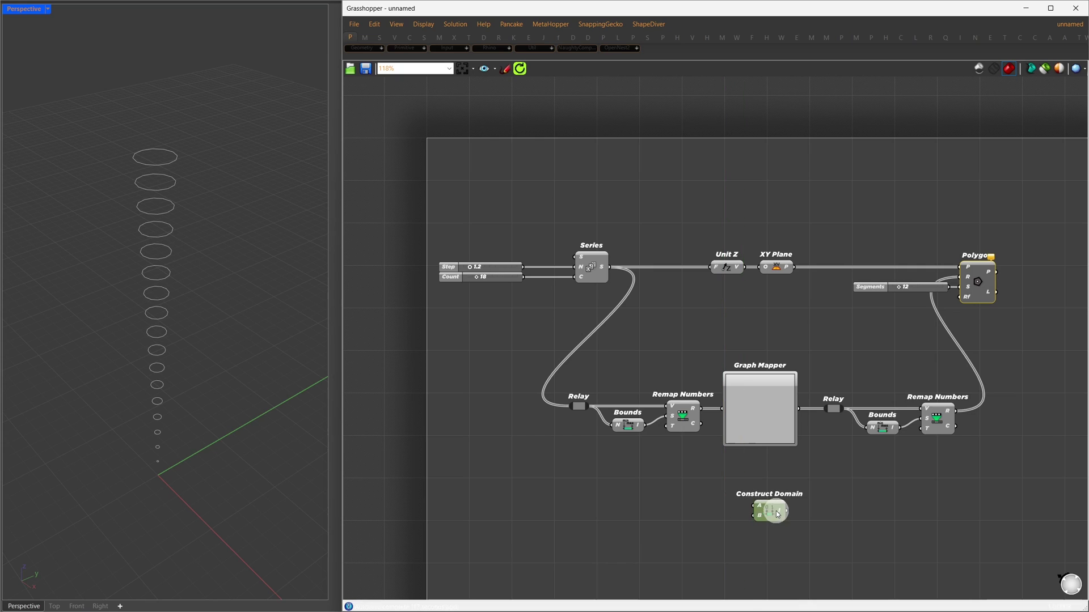
Give Construct Domain sliders of 4 for start and 11 for end, and connect it to the second Remap Numbers target
double_click(677, 517)
type("4")
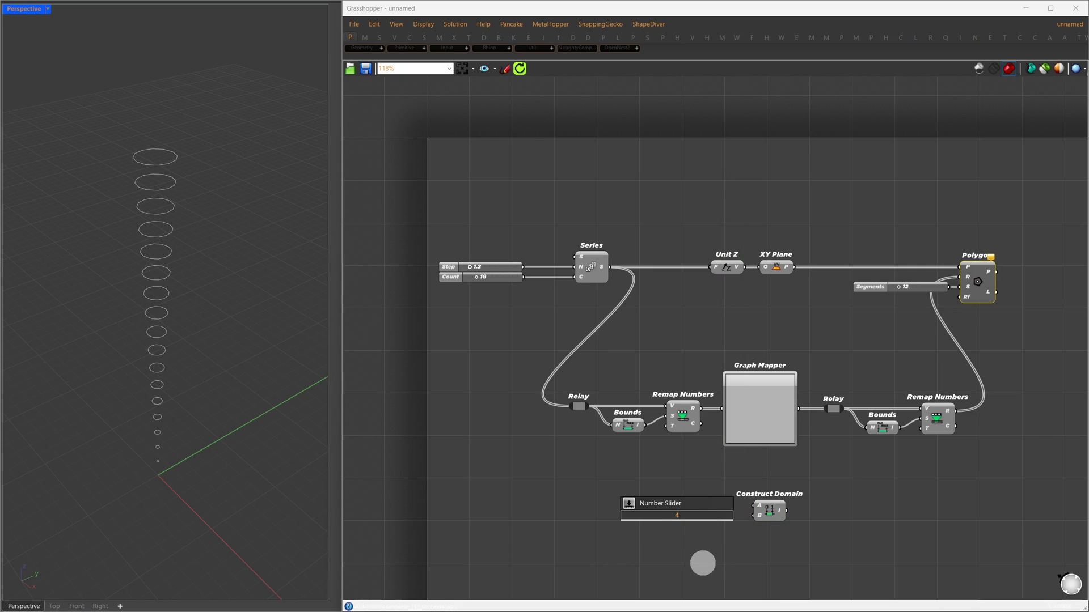
key("Return")
left_click_drag(719, 515, 922, 430)
double_click(691, 527)
type("11")
key("Return")
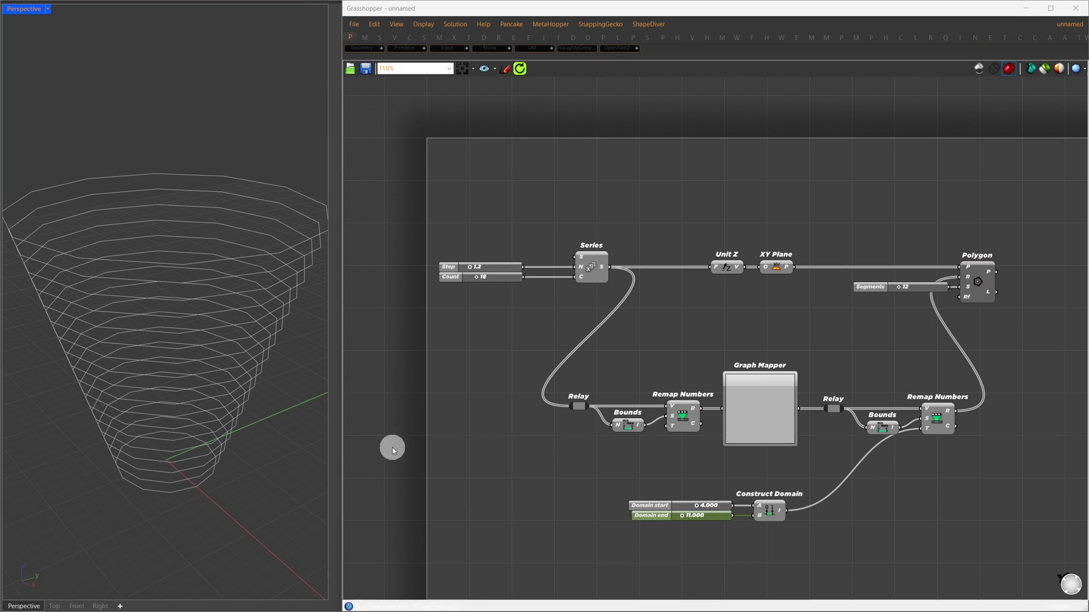
Set the Graph Mapper to the Bezier type and shape a curve that rises steeply and flattens near its end
right_click(765, 397)
mouse_move(804, 518)
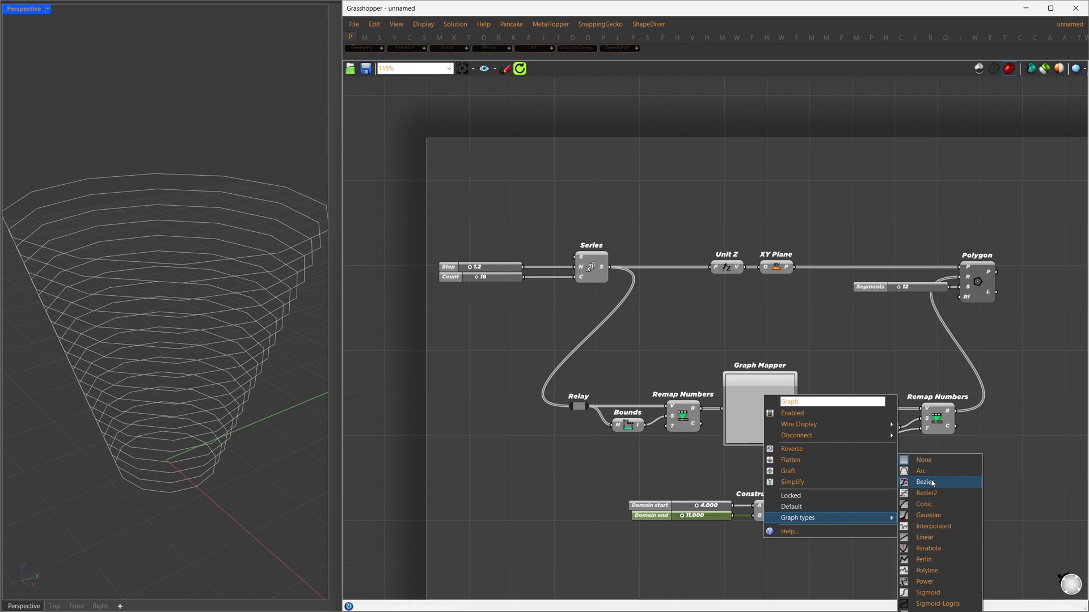
left_click(932, 484)
left_click_drag(744, 426, 722, 416)
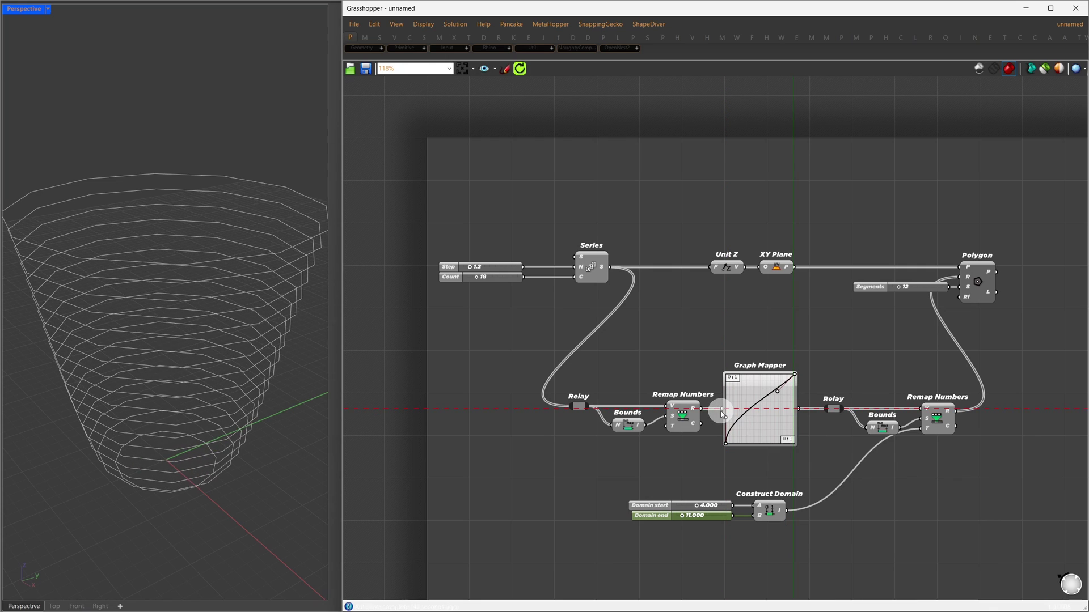
left_click_drag(777, 395, 752, 370)
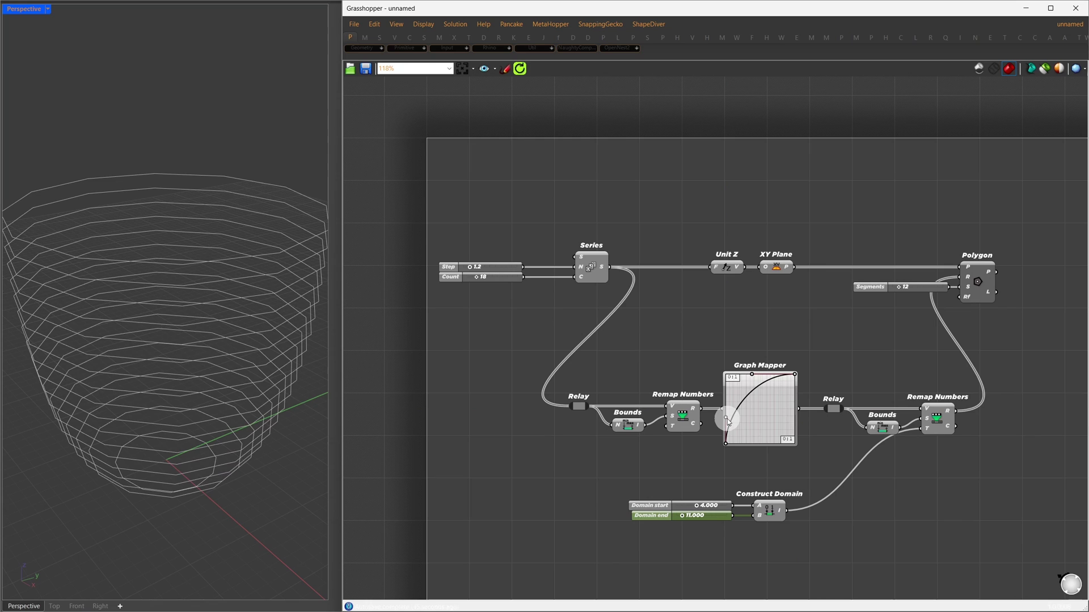
left_click_drag(727, 419, 733, 398)
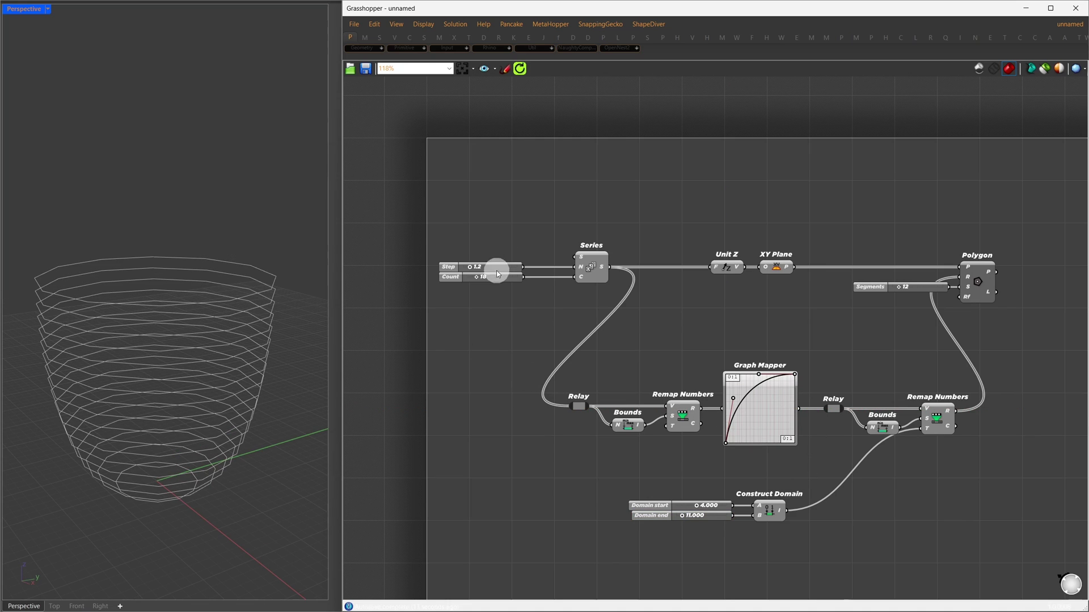
Compact the component layout, placing the Segments slider beneath the second Remap Numbers, and group all components
left_click(465, 69)
left_click_drag(720, 190, 979, 239)
left_click_drag(896, 456, 482, 304)
left_click_drag(504, 341, 550, 286)
left_click_drag(375, 169, 1032, 437)
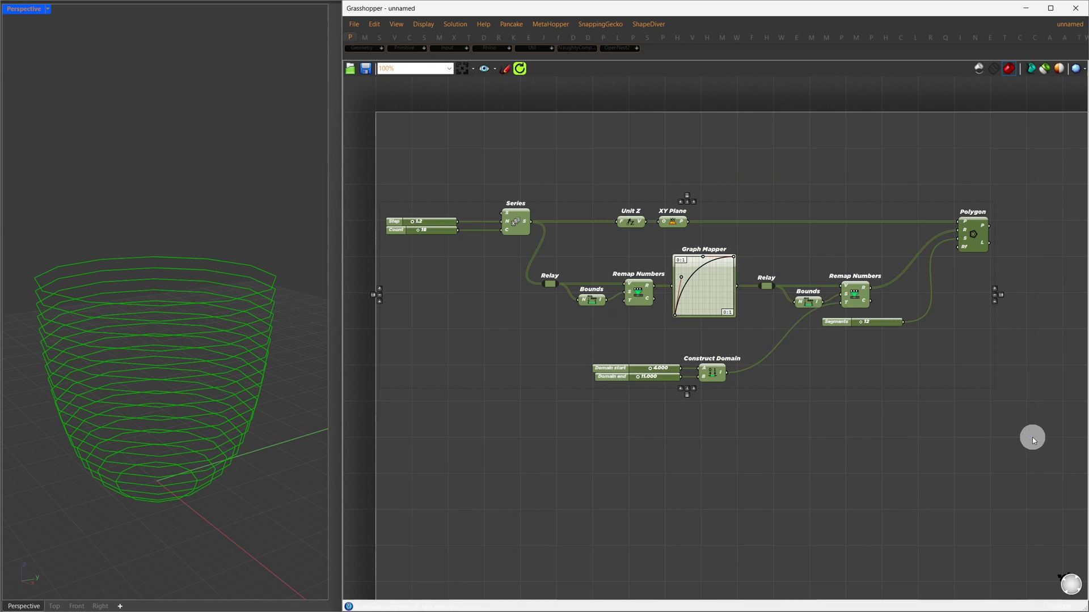
key("ctrl+g")
left_click(749, 423)
Add a "Base_Form" scribble above the group and include it in the group
double_click(684, 182)
type("~Base_For")
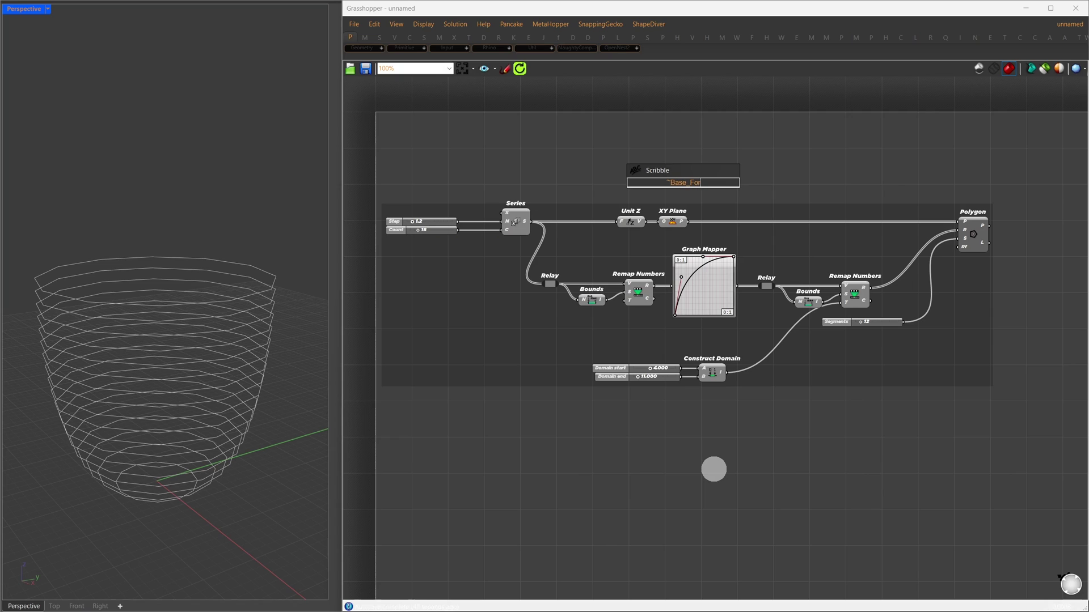
type("m")
key("Return")
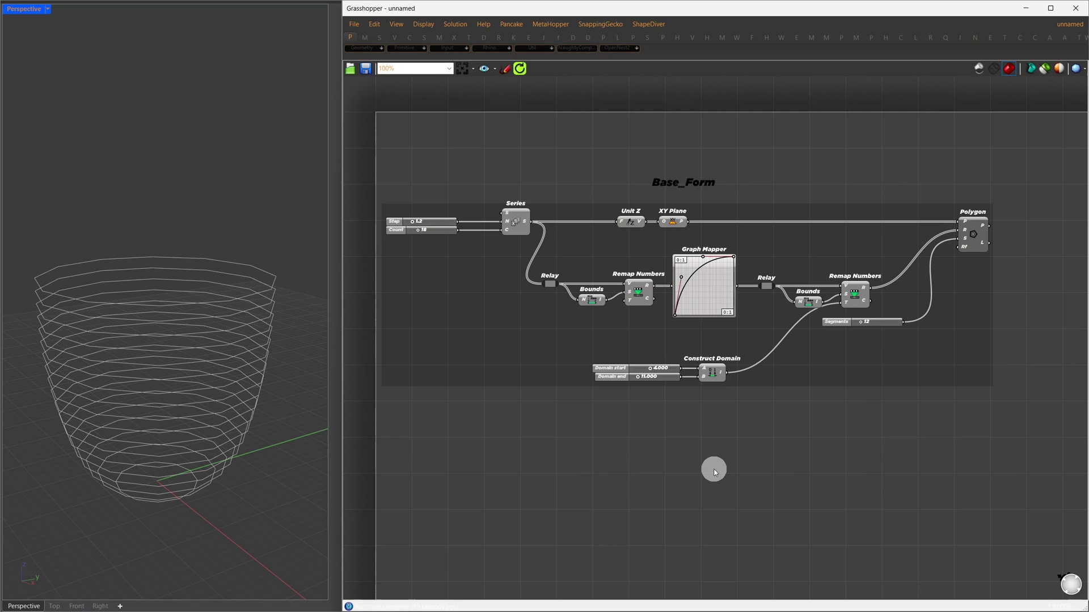
left_click(699, 185)
right_click(708, 215)
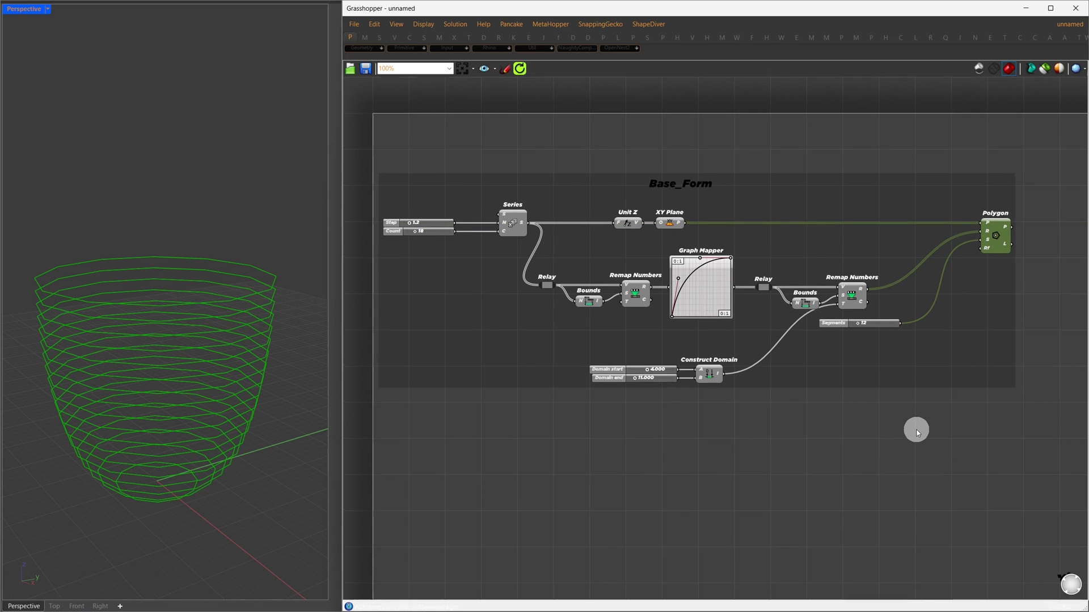
Add a Sub List component well after Polygon and feed the polygons into its list input
right_click_drag(885, 335, 564, 325)
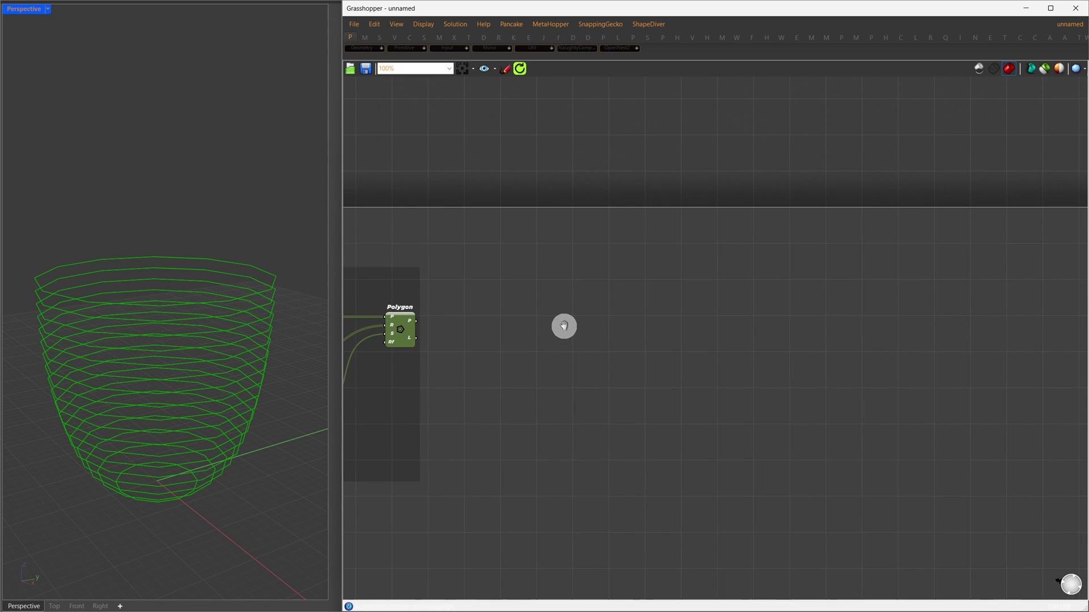
double_click(611, 329)
type("sub list")
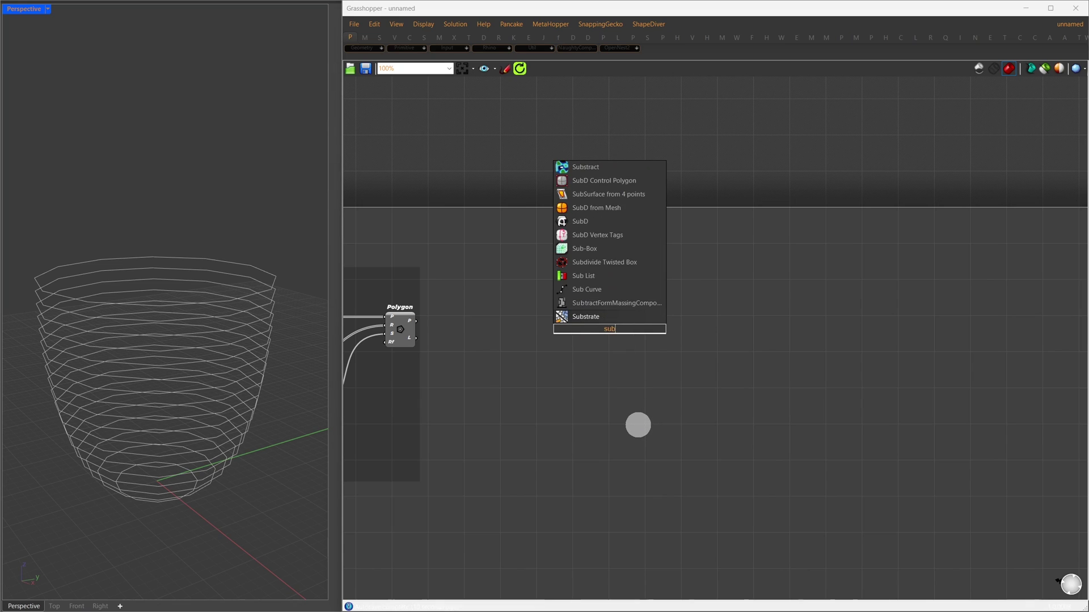
key("Return")
left_click_drag(609, 330, 699, 340)
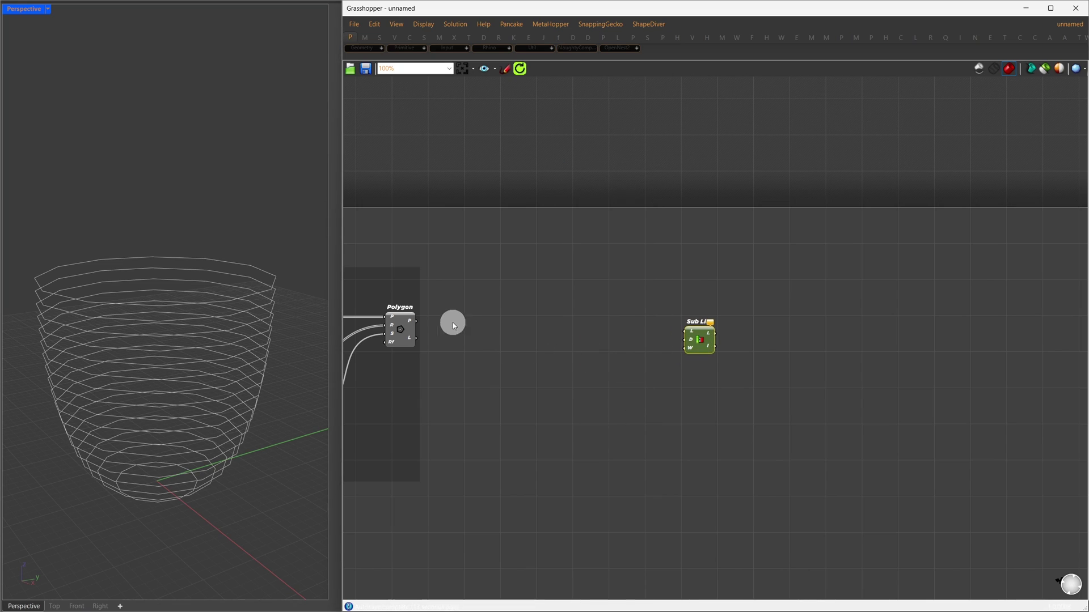
left_click_drag(417, 322, 773, 329)
Add Consecutive Domains and Item Index components below the wire between Polygon and Sub List
left_click(594, 447)
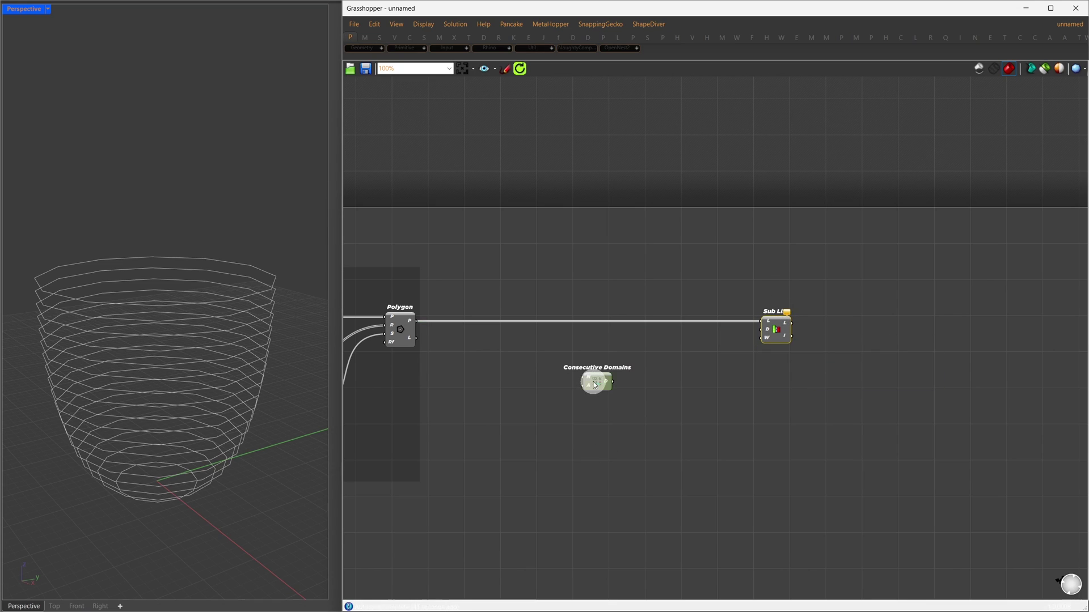
left_click_drag(594, 385, 655, 405)
double_click(546, 406)
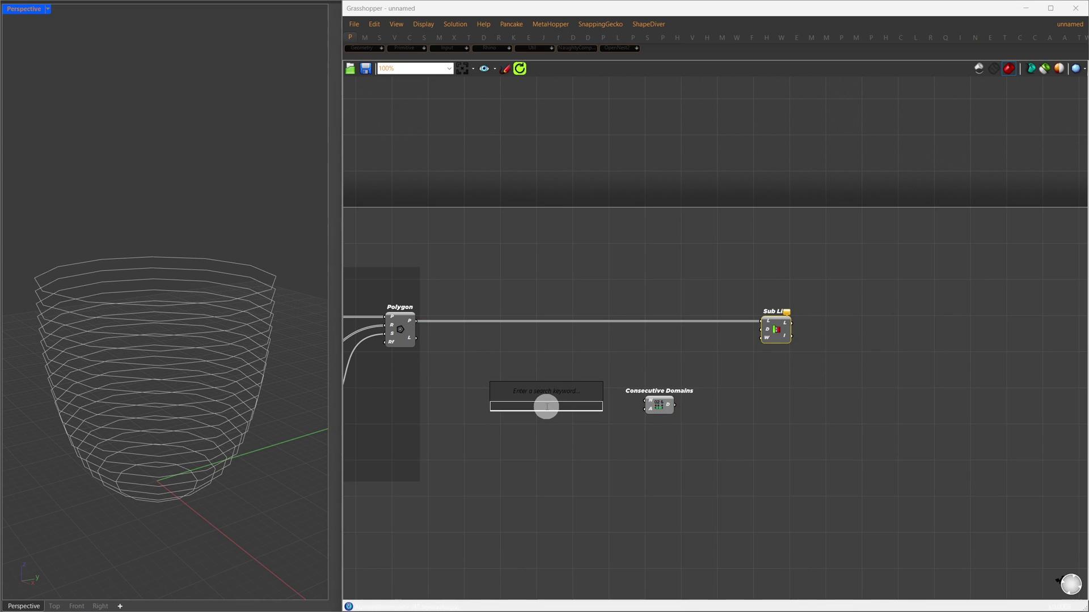
type("item i")
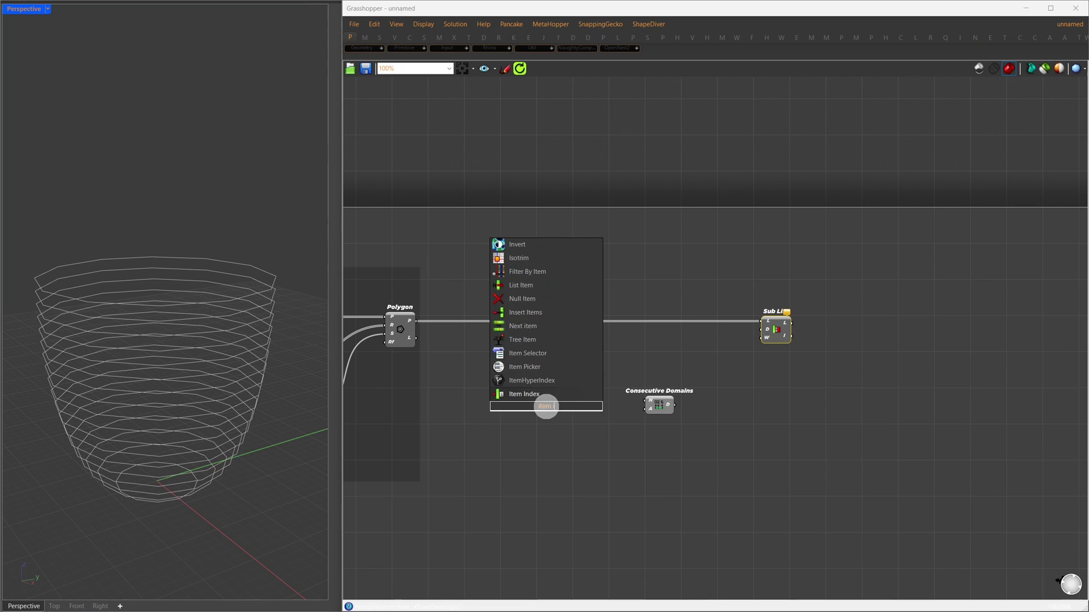
type("ndex")
key("Return")
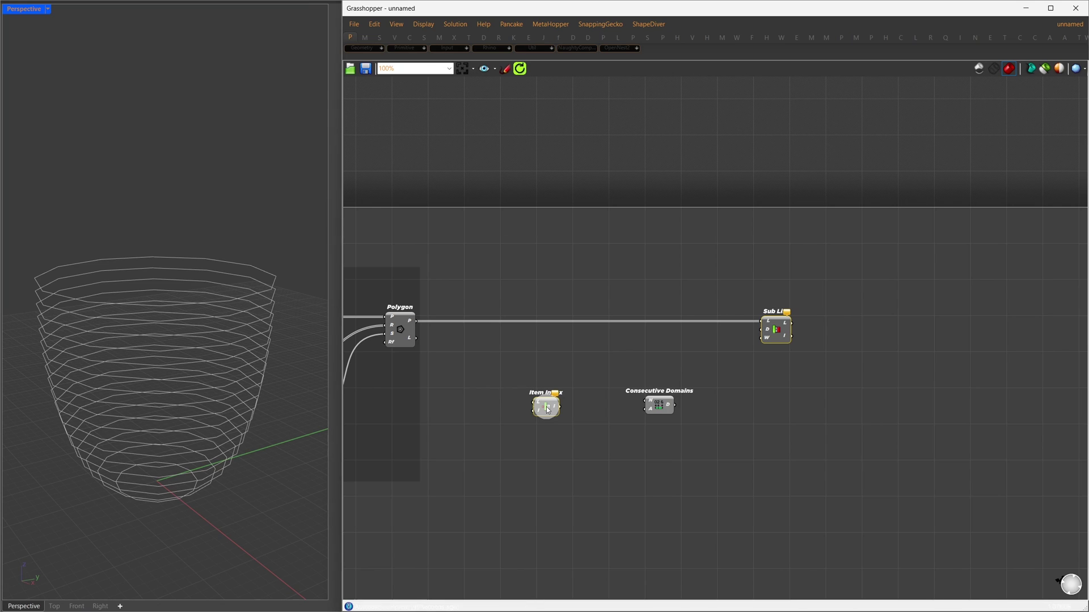
Feed the polygons through a relay into both Item Index inputs, and pass the indices to Consecutive Domains with its A input inverted
left_click_drag(416, 321, 578, 414)
double_click(549, 404)
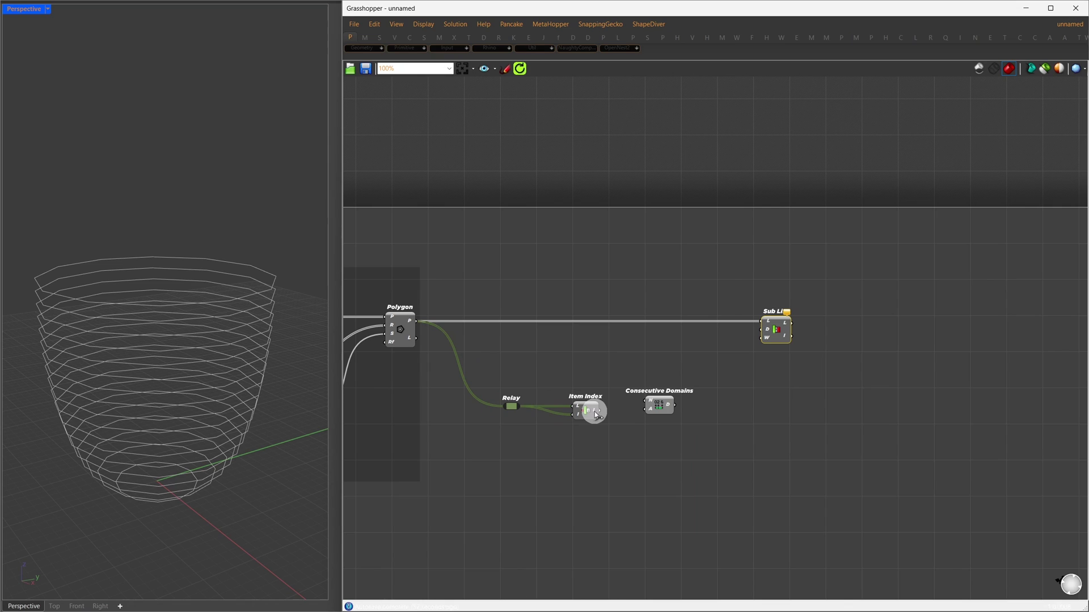
mouse_move(640, 405)
left_mouse_down()
mouse_move(652, 412)
mouse_move(644, 420)
left_mouse_up()
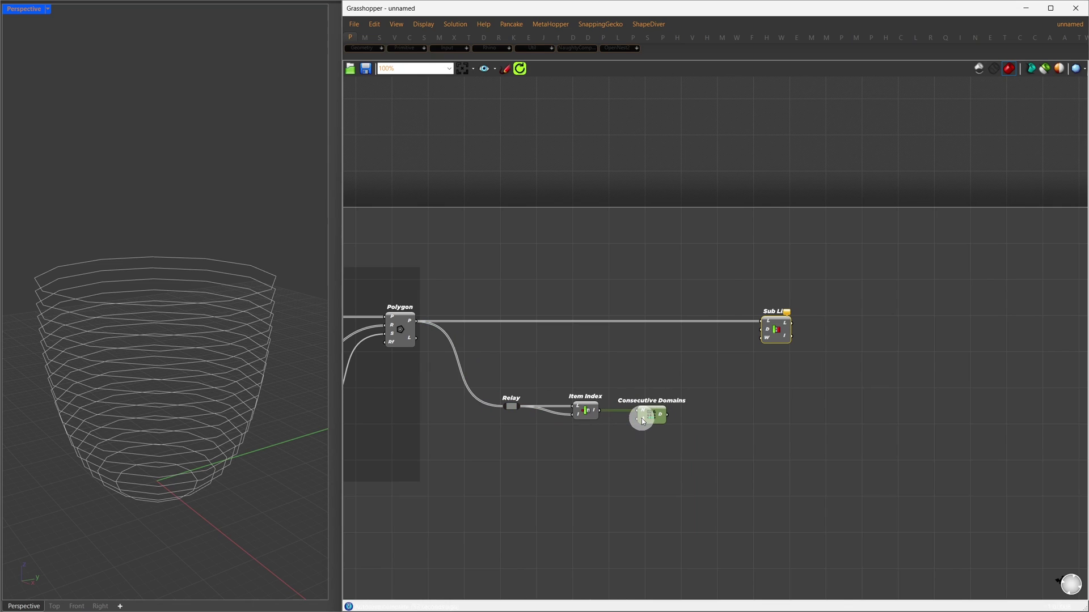
right_click(642, 419)
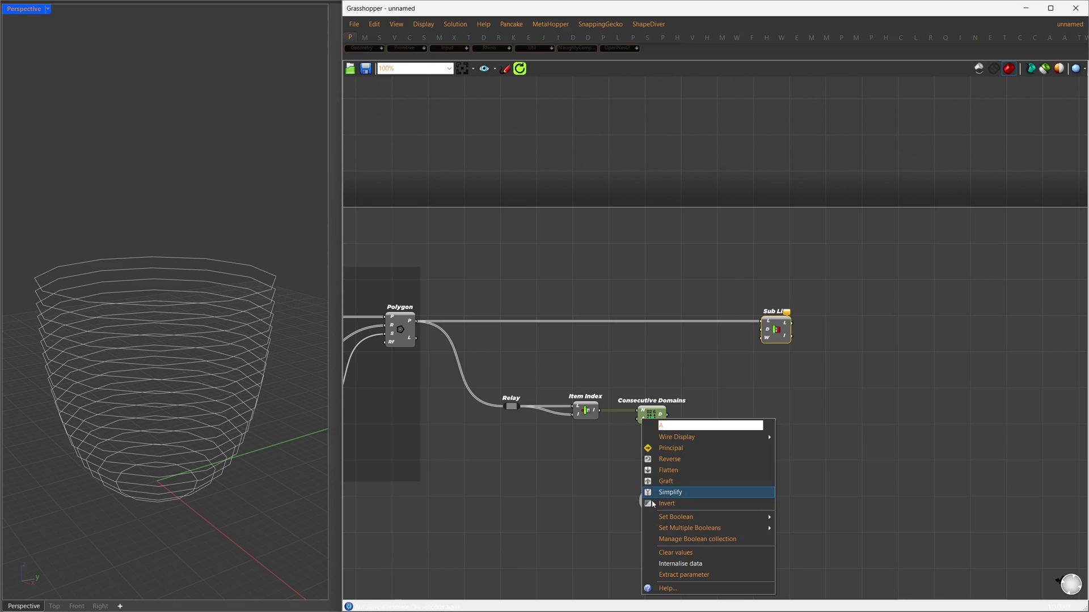
left_click(676, 502)
Inspect the Consecutive Domains output in a temporary Panel and delete the Panel
double_click(750, 423)
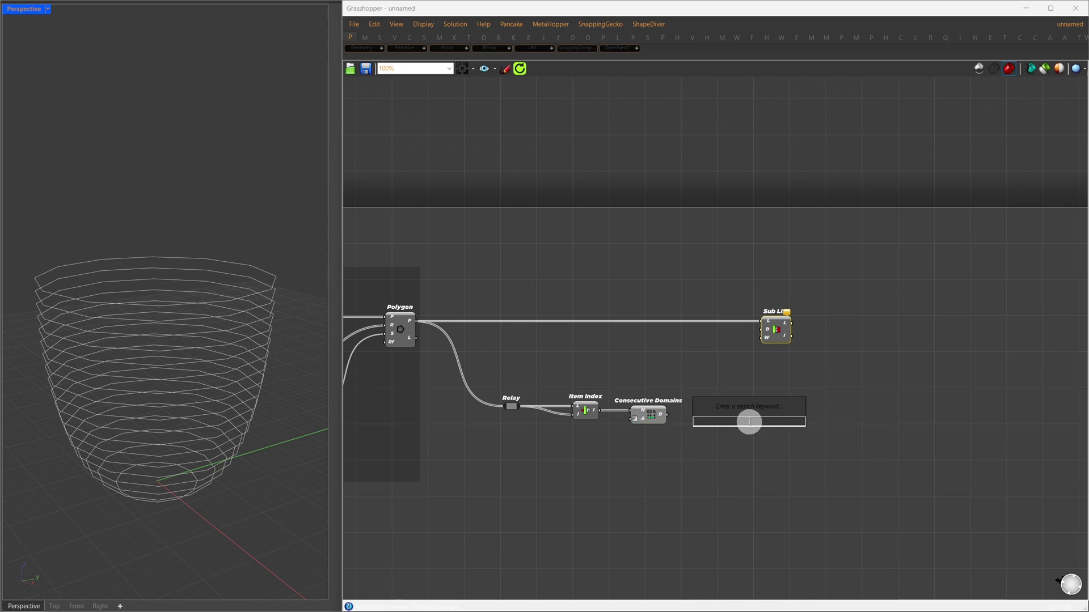
type("//")
key("Return")
left_click_drag(715, 420, 790, 554)
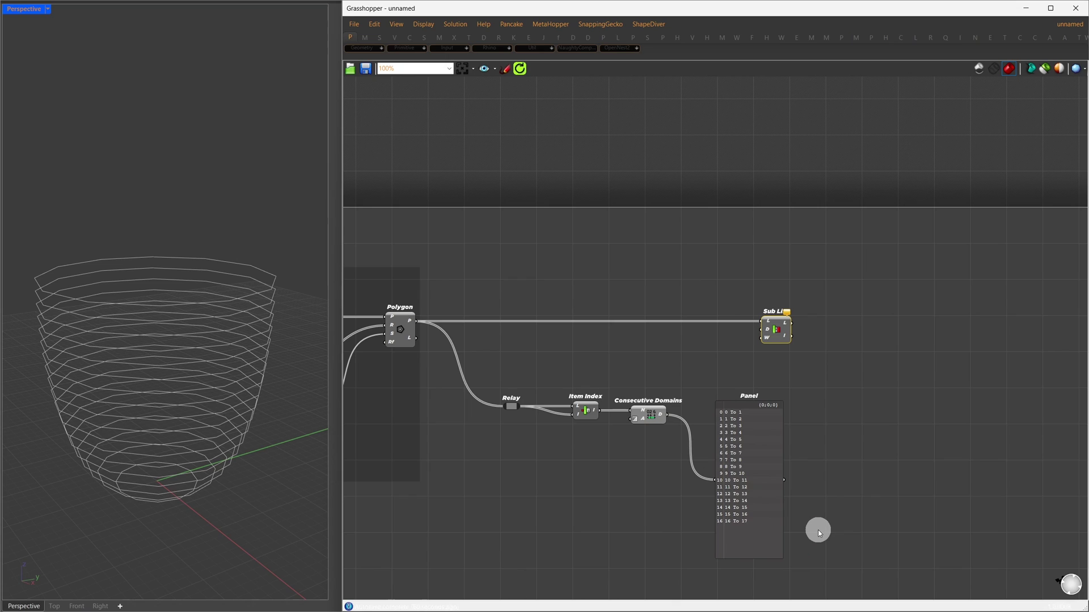
left_click_drag(818, 530, 743, 482)
key("Delete")
Connect Consecutive Domains to the Sub List domain input and check the list output's branches in a temporary Param Viewer
left_click_drag(667, 414, 763, 330)
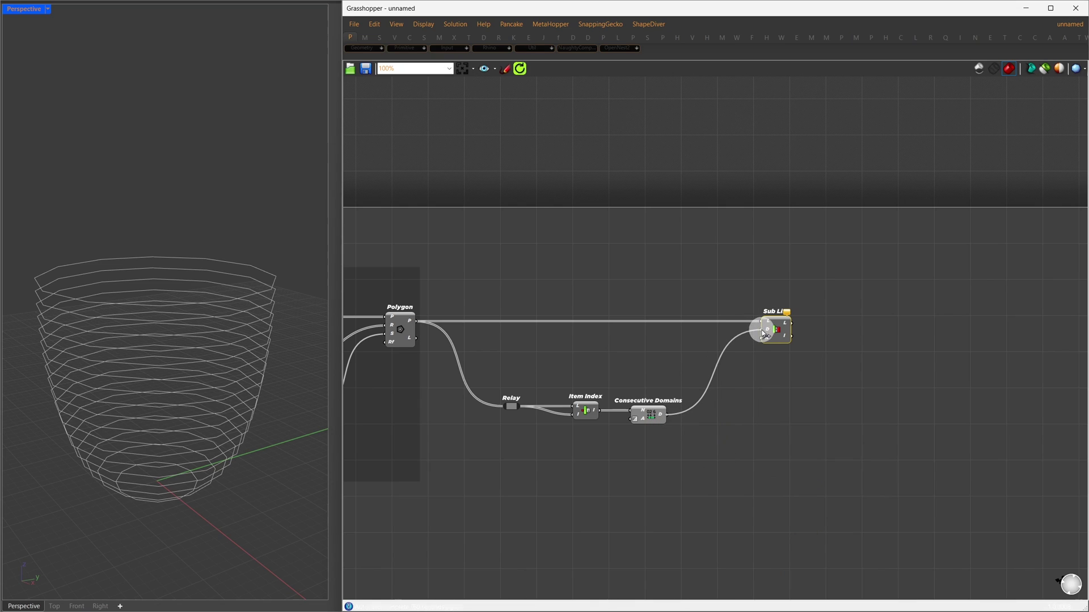
double_click(882, 330)
type("param viewer")
key("Return")
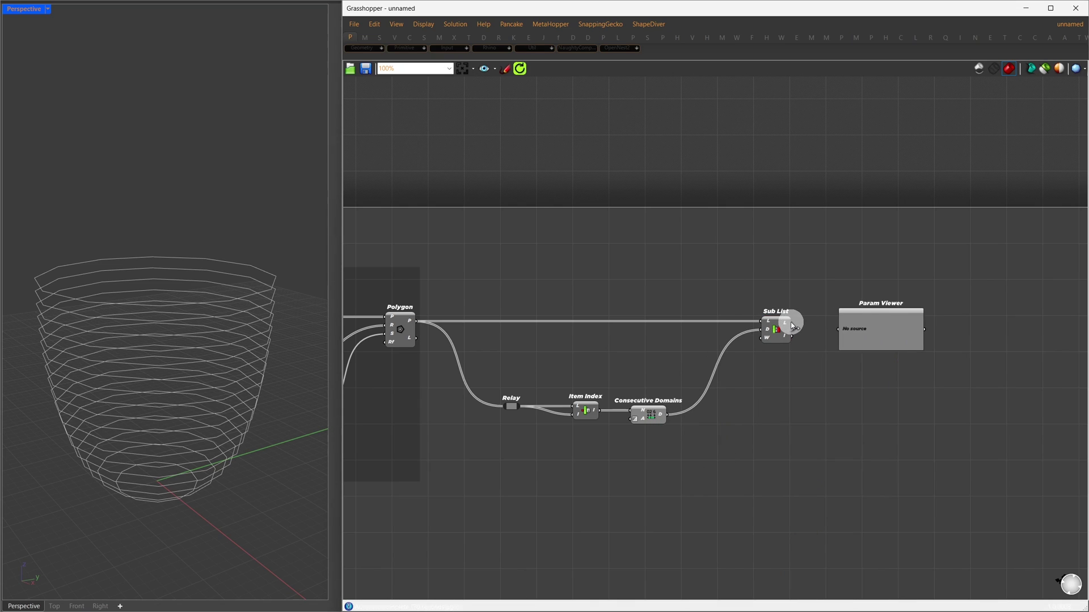
left_click_drag(840, 326, 840, 327)
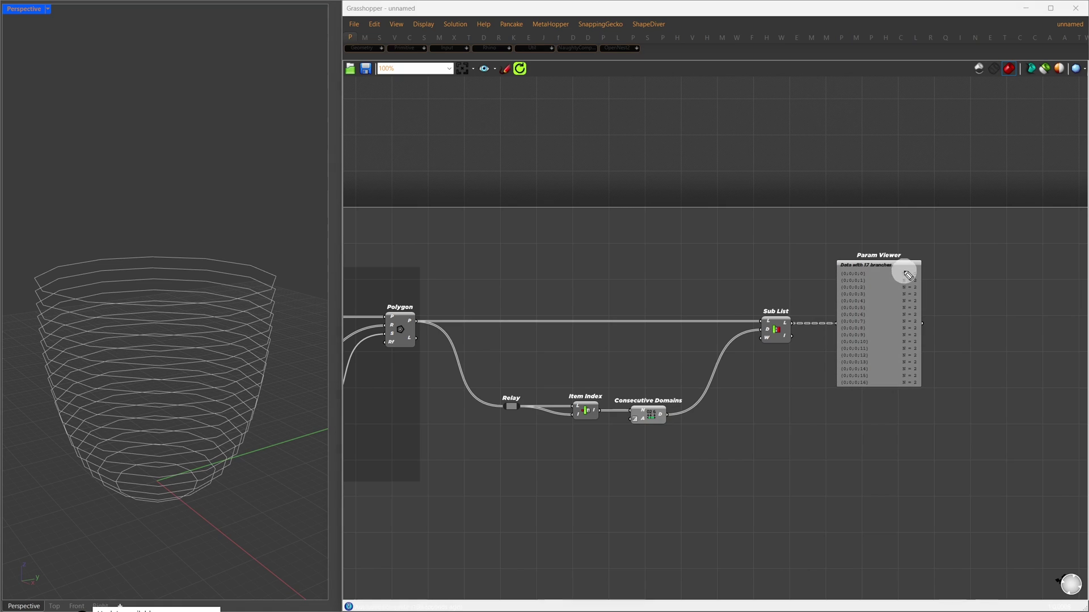
mouse_move(899, 267)
left_mouse_down()
mouse_move(916, 267)
mouse_move(897, 280)
mouse_move(899, 267)
left_mouse_up()
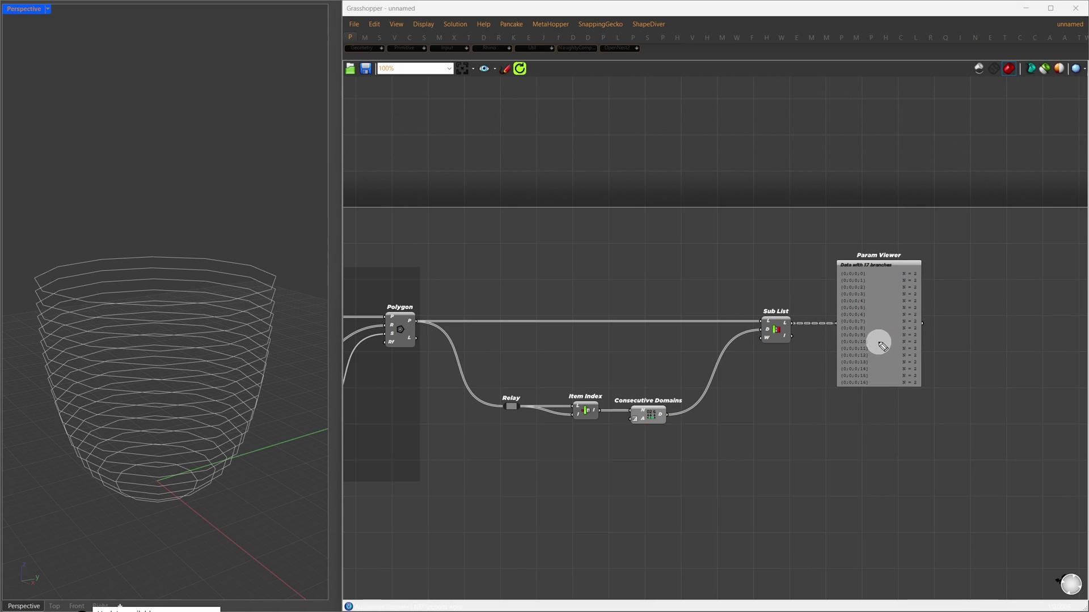
left_click_drag(974, 460, 816, 182)
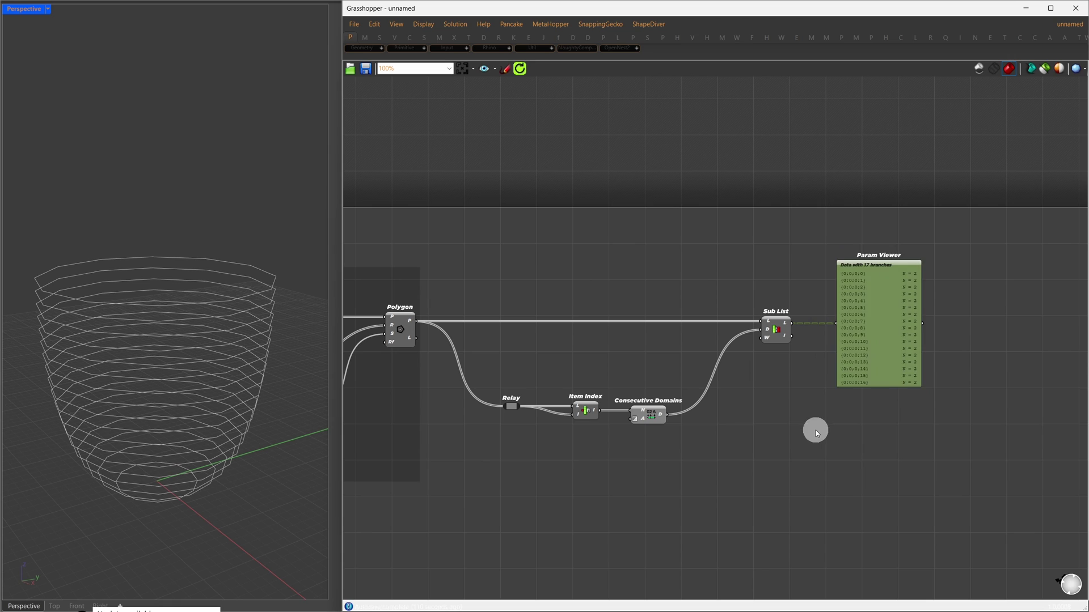
key("Delete")
Insert a relay on the Polygon output wire and move the index, domain and Sub List components closer together
double_click(418, 324)
left_click_drag(676, 467, 511, 401)
left_click_drag(585, 411, 571, 371)
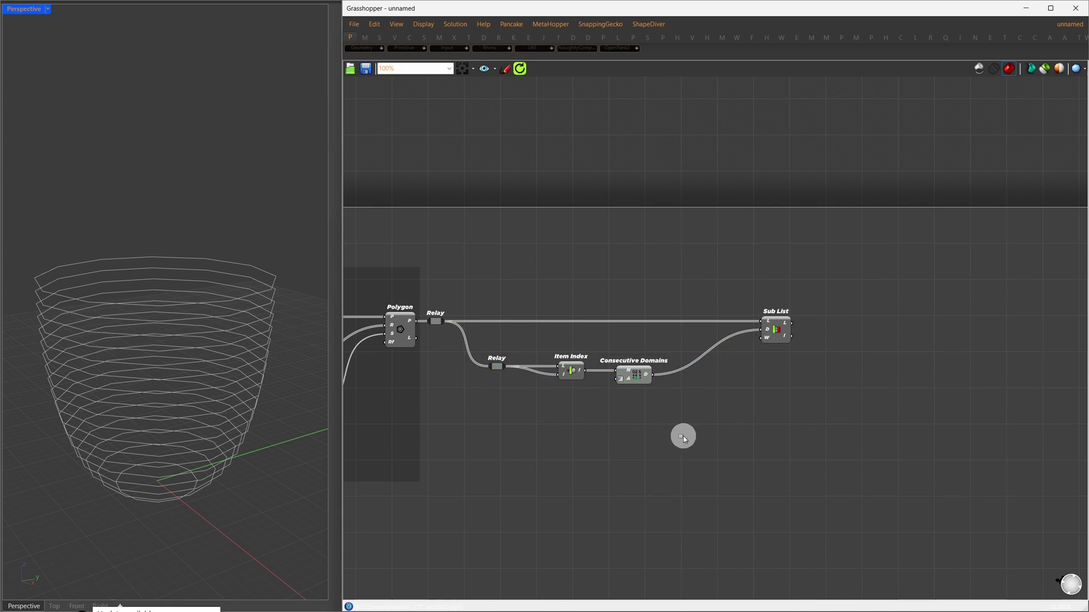
left_click_drag(436, 321, 482, 321)
left_click_drag(775, 330, 751, 330)
Group the relays, Item Index, Consecutive Domains and Sub List with the label "Place Consecutive Items into One Branch"
left_click_drag(794, 420, 460, 301)
key("ctrl+g")
left_click(566, 437)
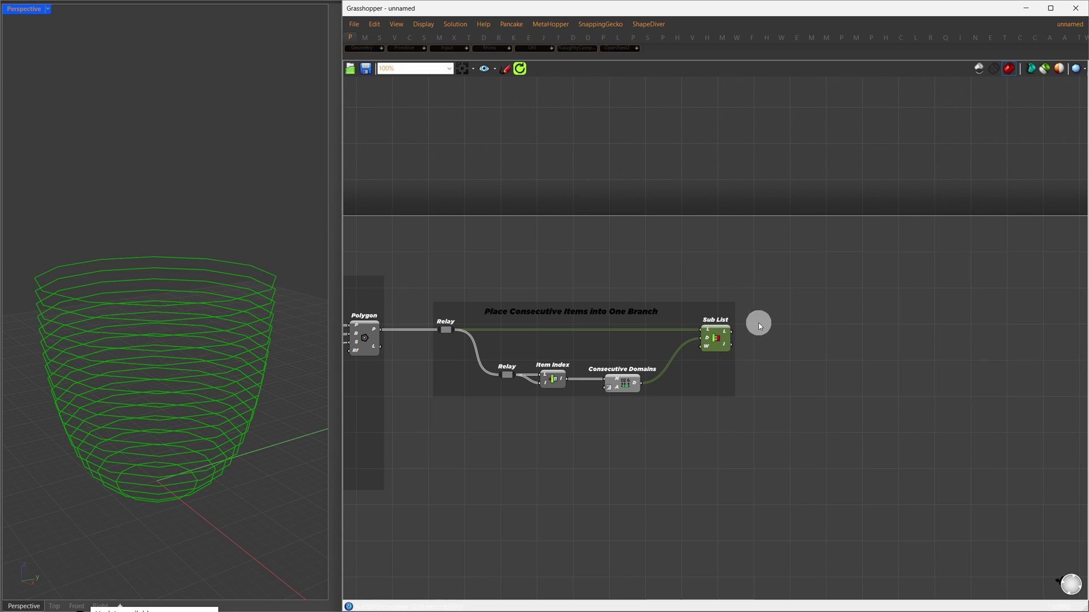
Add a List Item component after Sub List and connect the Sub List output to its list input
double_click(808, 340)
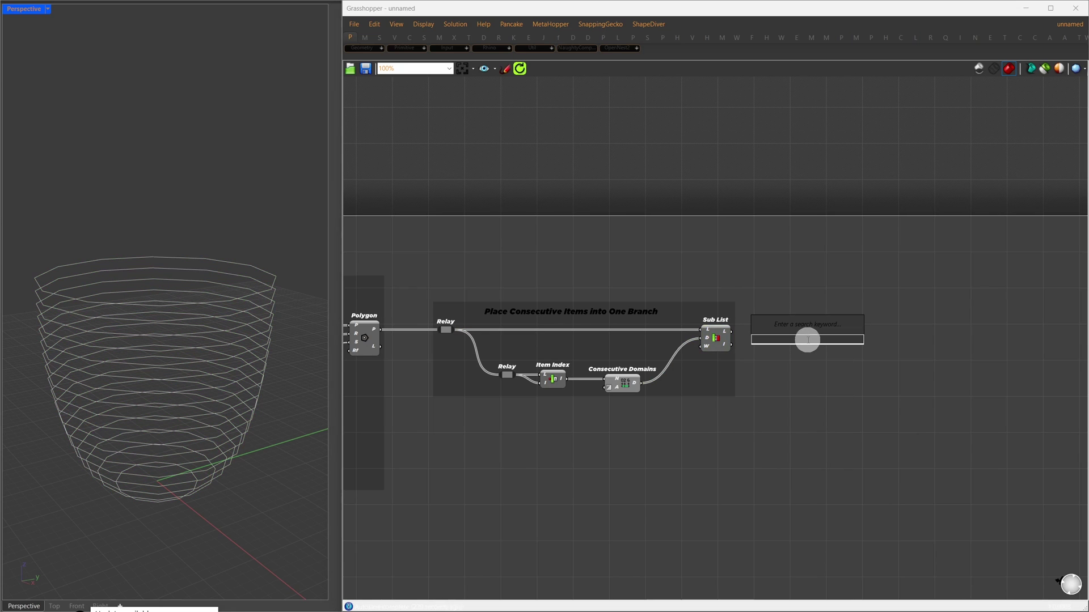
type("list item")
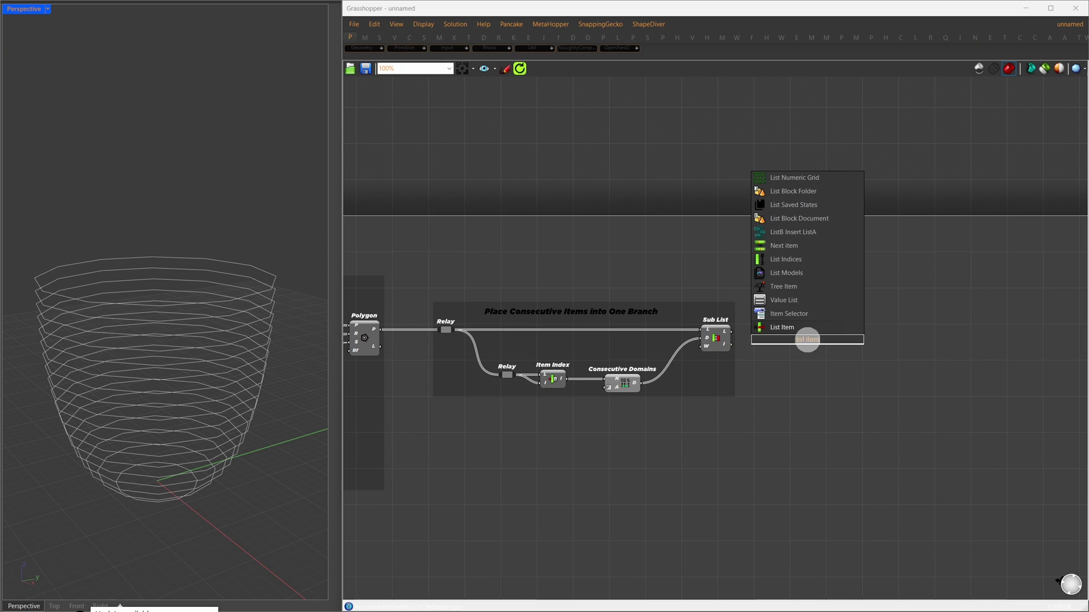
key("Return")
left_click_drag(732, 331, 797, 332)
Add a +1 output to the List Item component
right_click_drag(833, 333, 697, 325)
scroll(737, 295, "up", 3)
right_click_drag(742, 284, 696, 222)
scroll(552, 284, "up", 3)
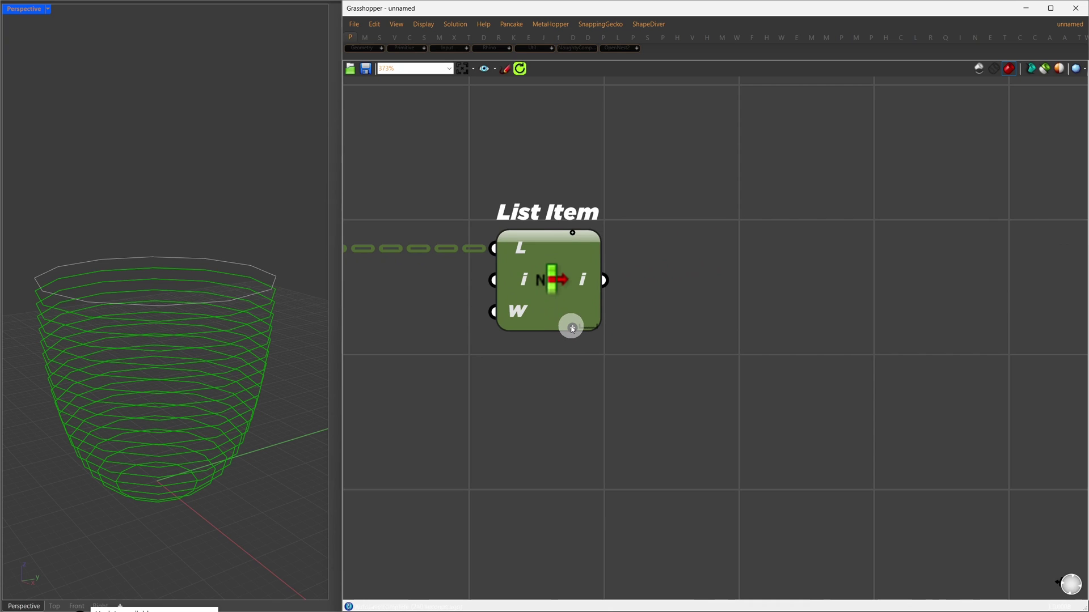
scroll(571, 329, "down", 5)
left_click(675, 293)
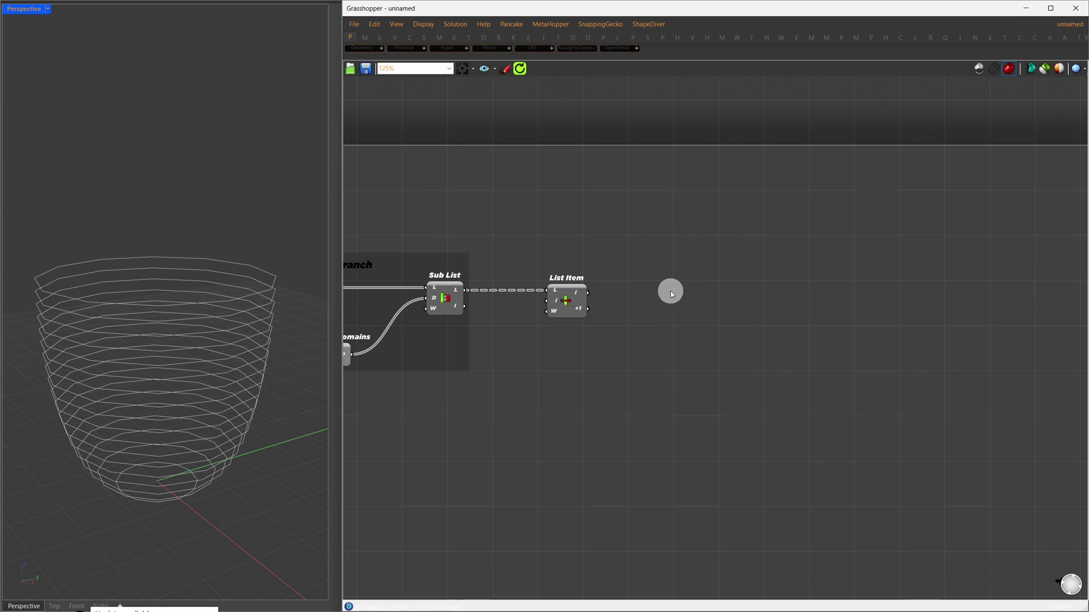
Add two Explode components and connect one to each List Item output
double_click(671, 293)
type("explode")
key("Return")
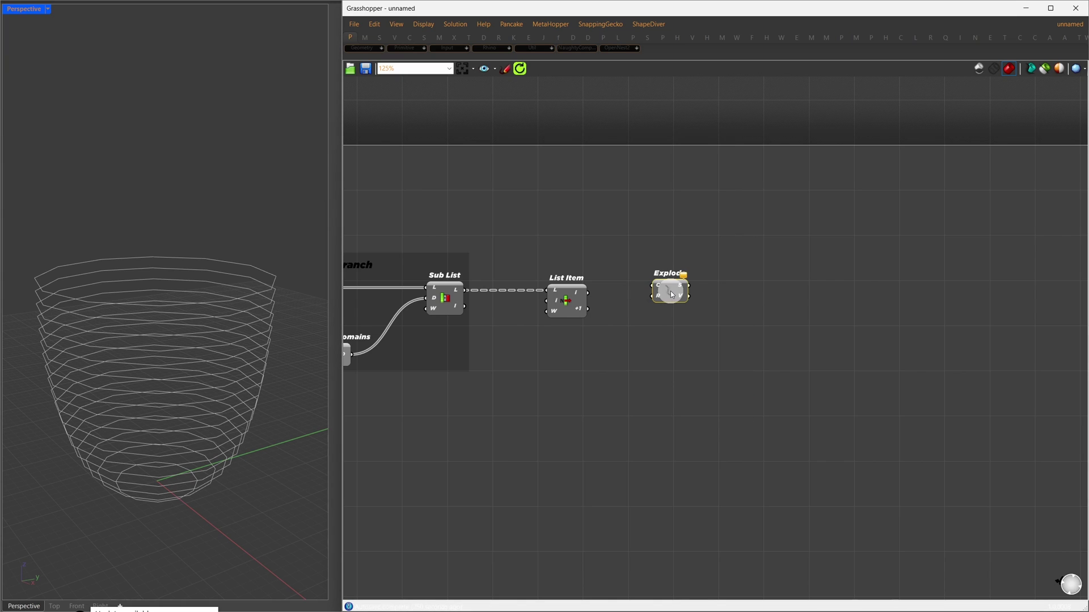
left_click_drag(587, 293, 653, 285)
left_click_drag(668, 287, 656, 338)
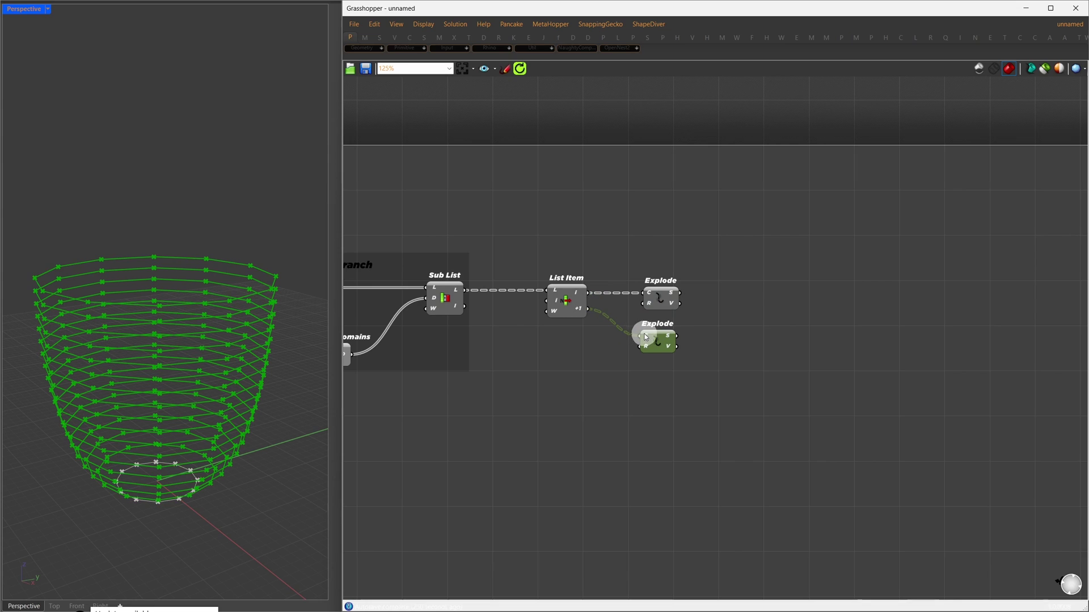
Add a Dispatch component and feed it the segments of the upper Explode
double_click(736, 341)
type("dispatch")
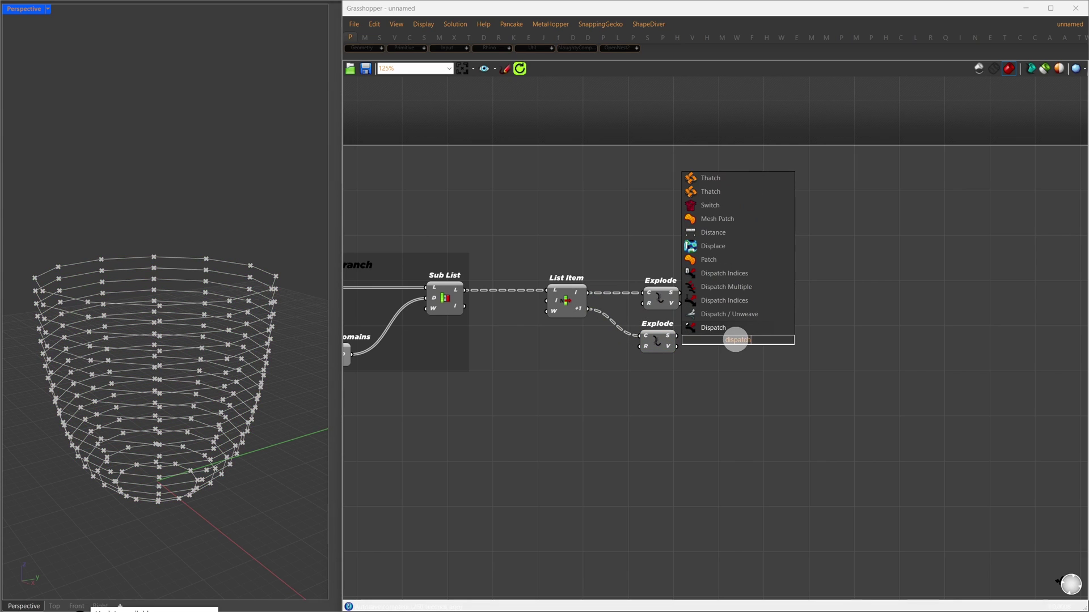
key("Return")
left_click_drag(684, 292, 723, 304)
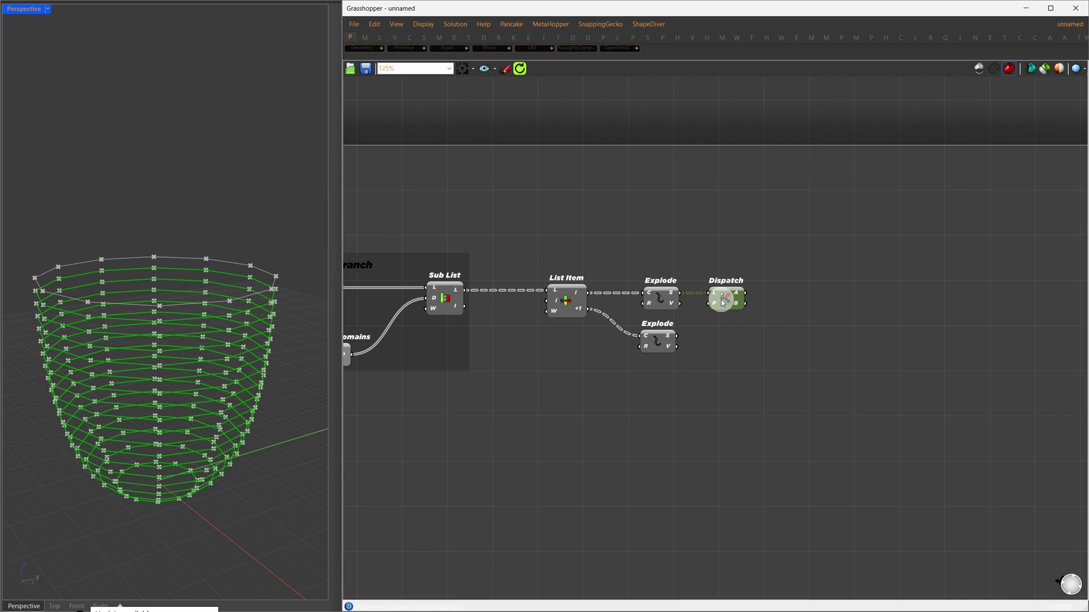
Duplicate the Dispatch for the lower Explode and add a Weave combining the upper Dispatch's list A with the lower Dispatch's list B
left_click_drag(722, 300, 730, 349, "alt")
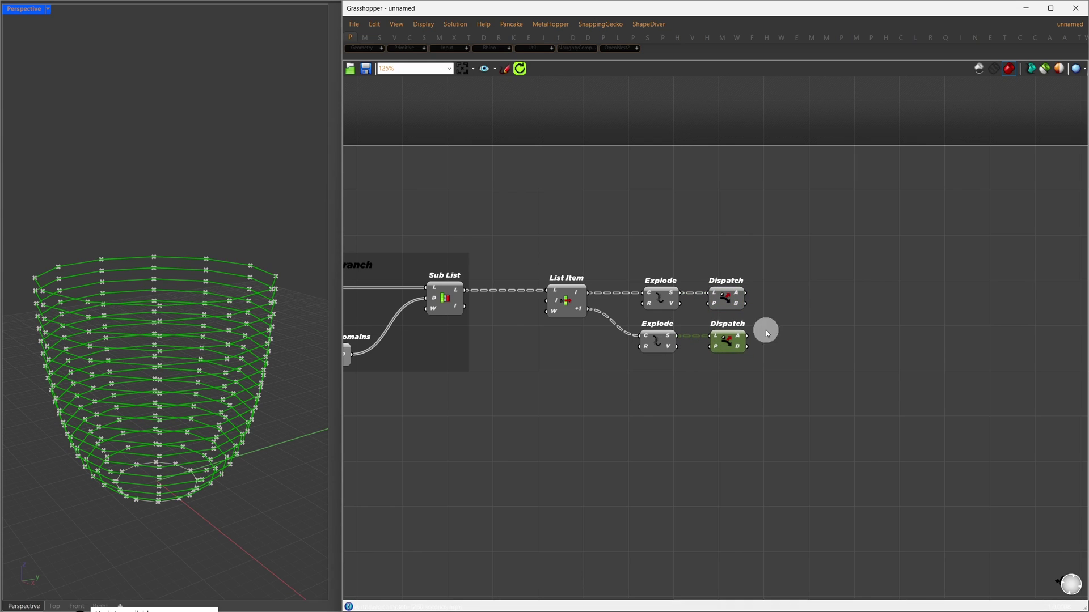
double_click(855, 302)
type("weave")
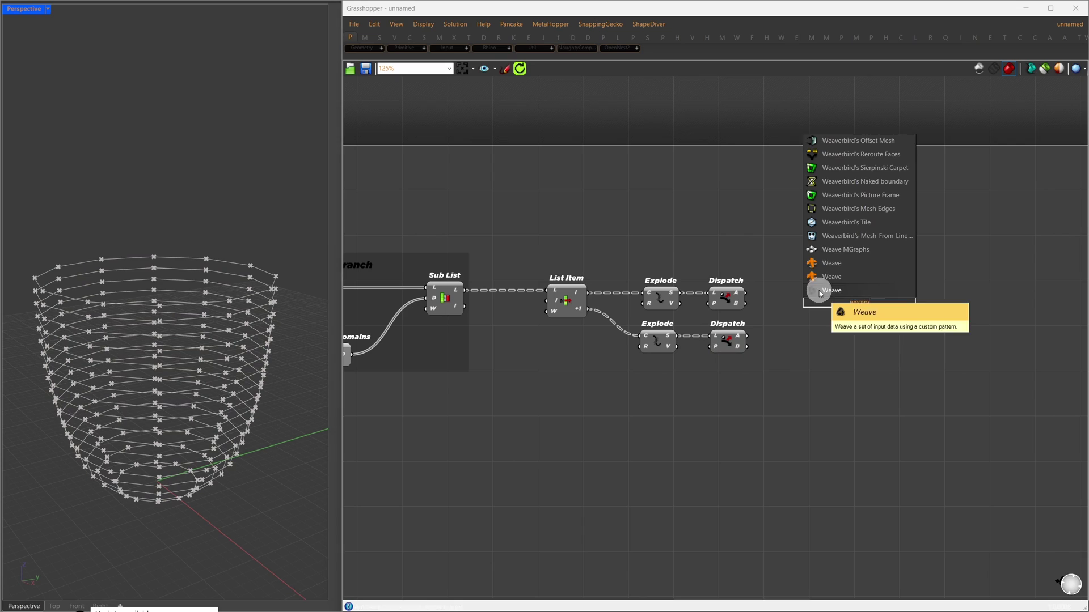
left_click(819, 290)
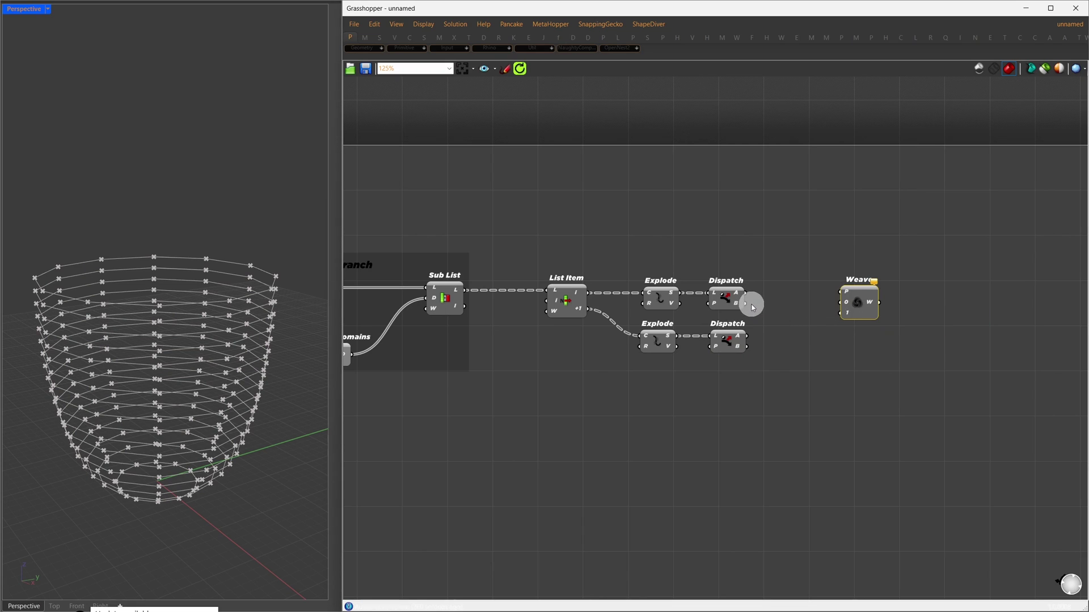
left_click_drag(750, 296, 749, 346)
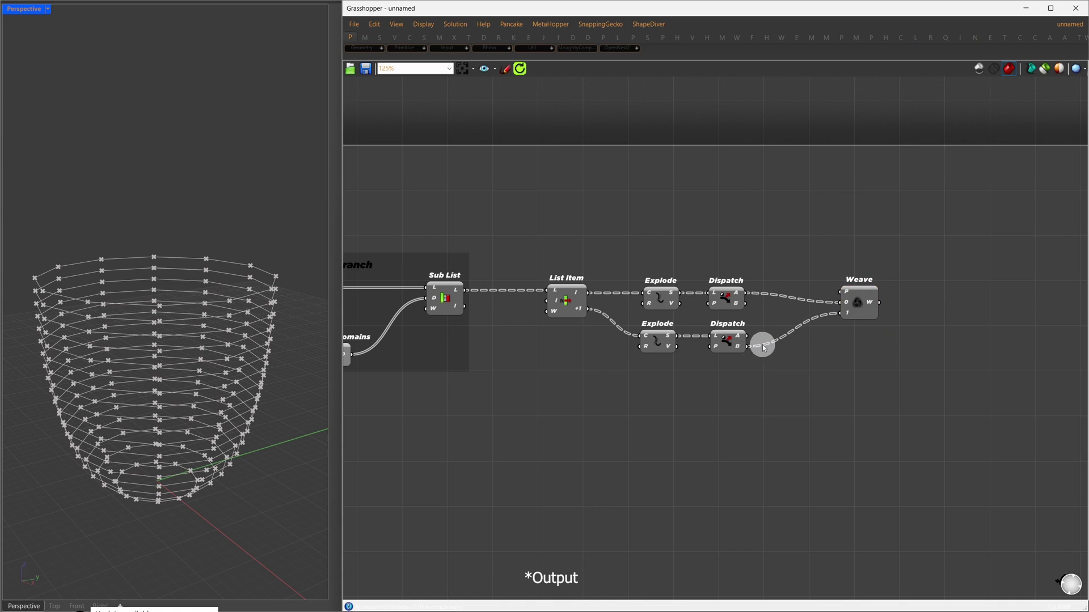
left_click_drag(870, 303, 818, 290)
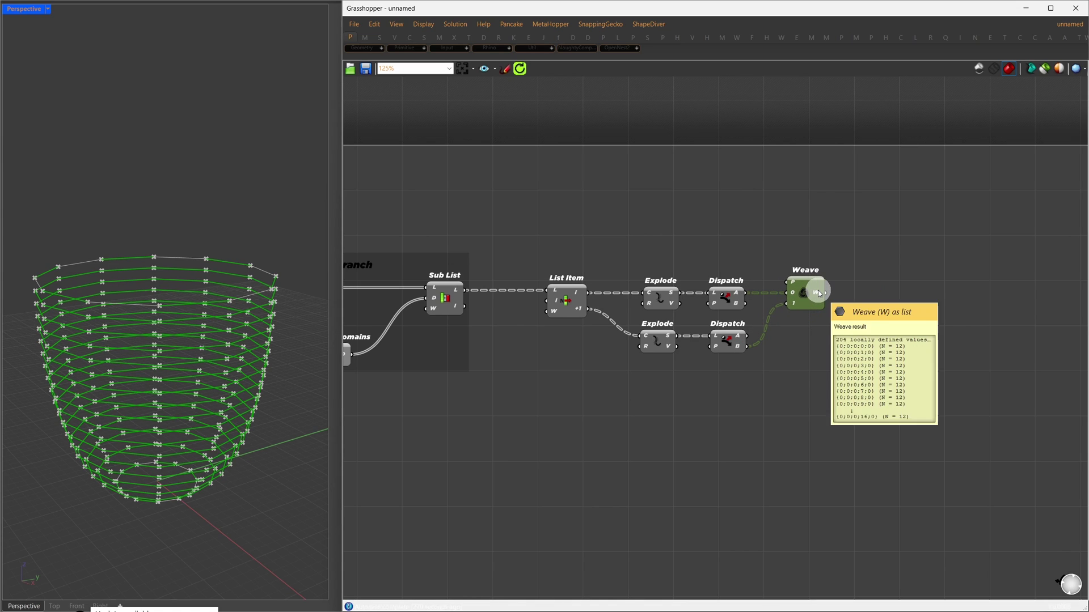
Add a Connect Curves component fed by the Weave result and set its continuity to Position
double_click(894, 307)
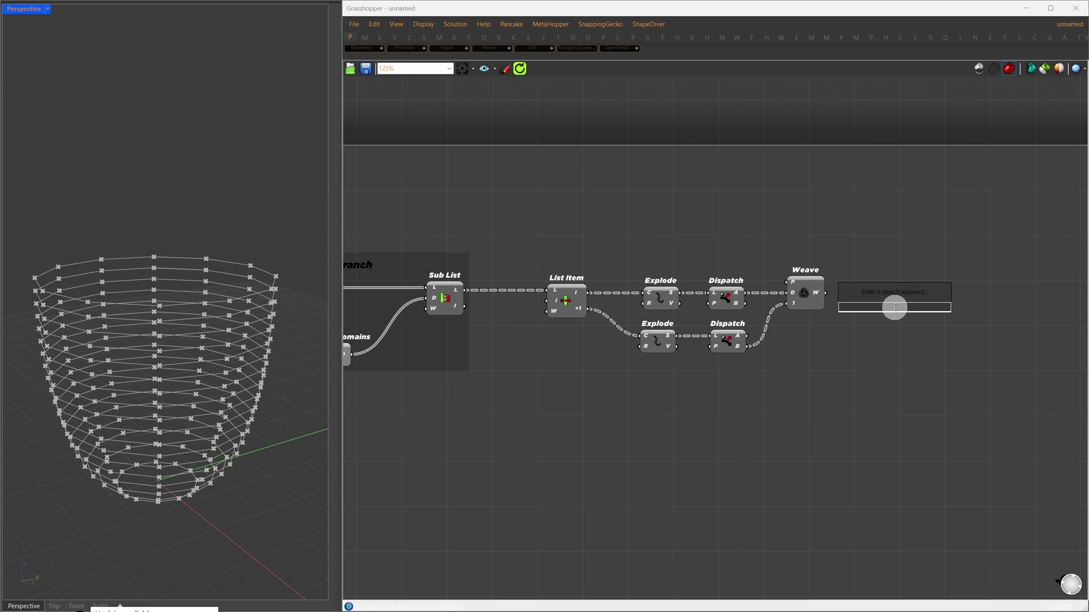
type("connect curves")
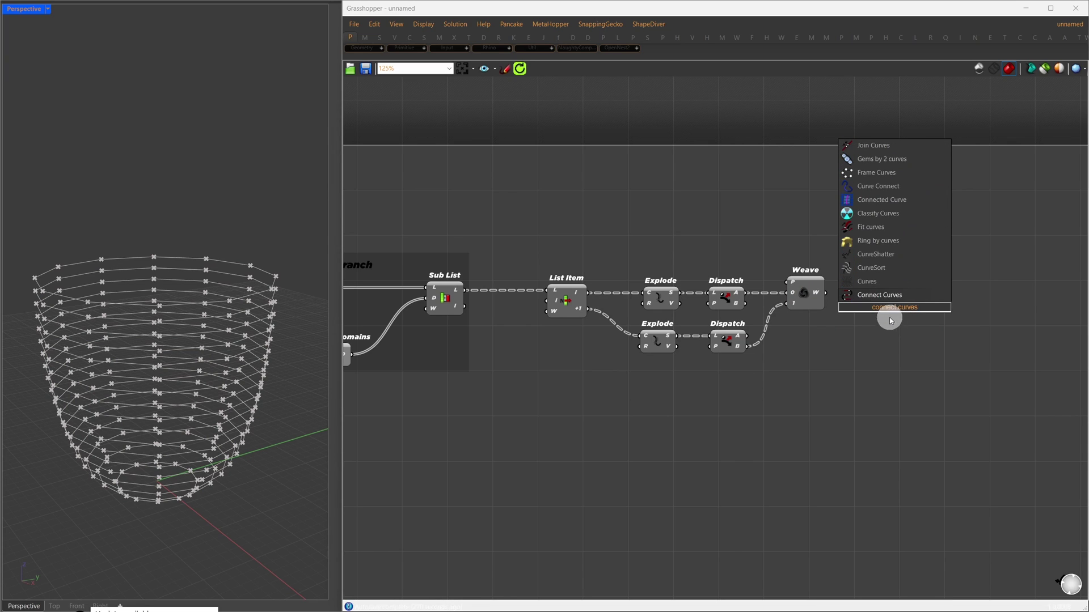
key("Return")
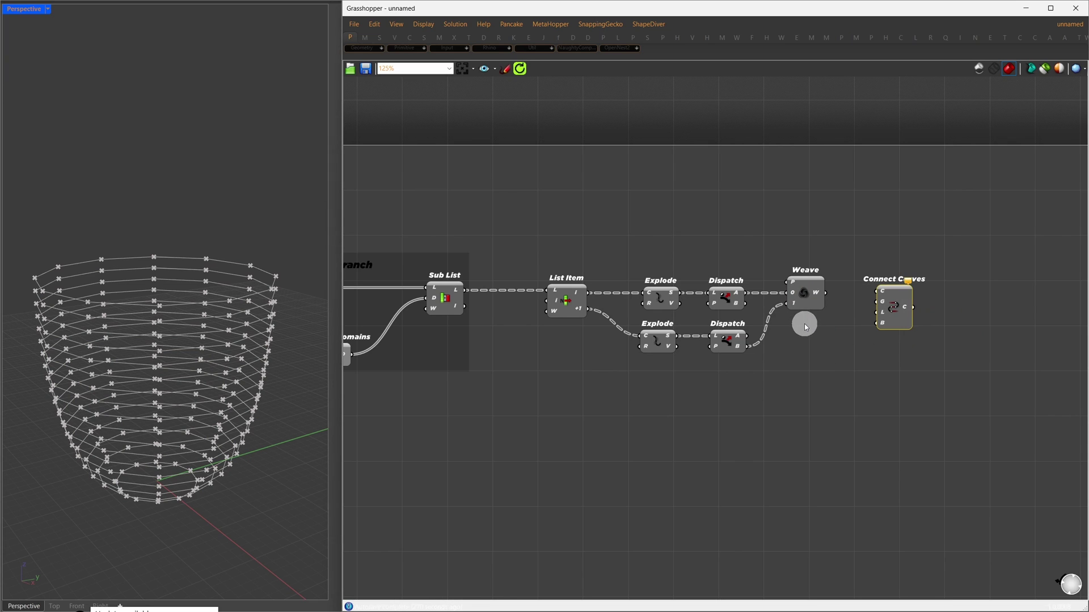
left_click_drag(820, 291, 913, 300)
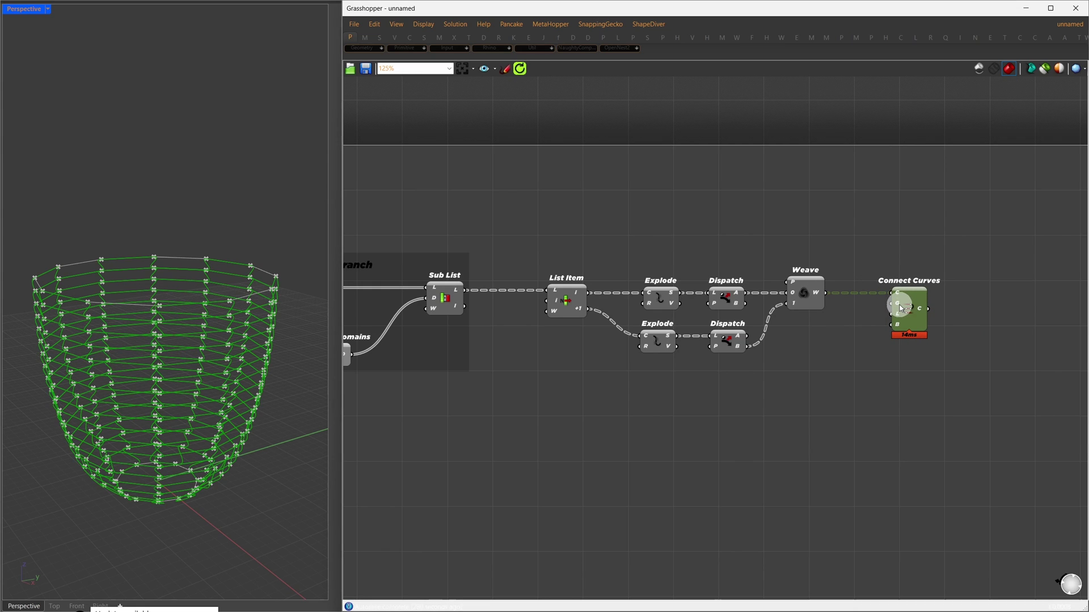
right_click(897, 301)
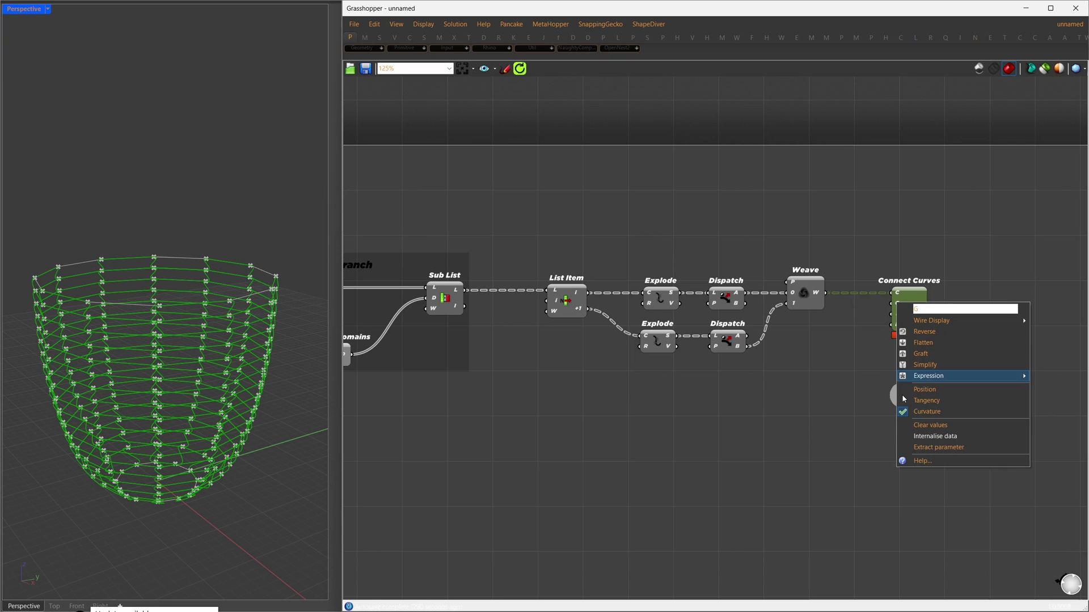
left_click(927, 389)
left_click_drag(933, 341, 848, 229)
scroll(144, 397, "up", 5)
scroll(172, 419, "up", 6)
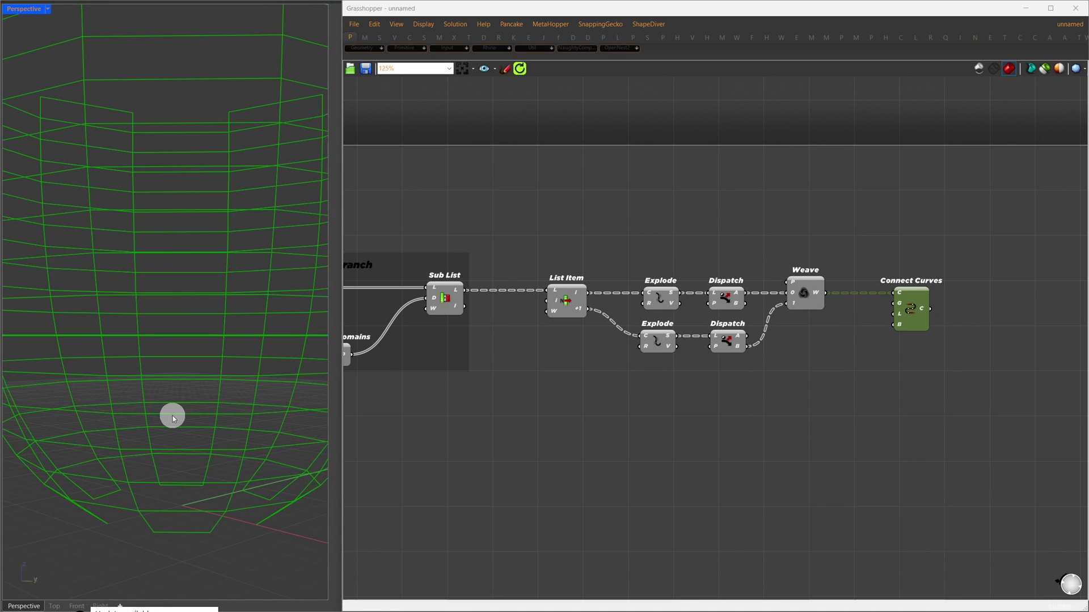
mouse_move(151, 512)
left_mouse_down()
mouse_move(199, 511)
mouse_move(214, 483)
mouse_move(275, 480)
mouse_move(258, 503)
left_mouse_up()
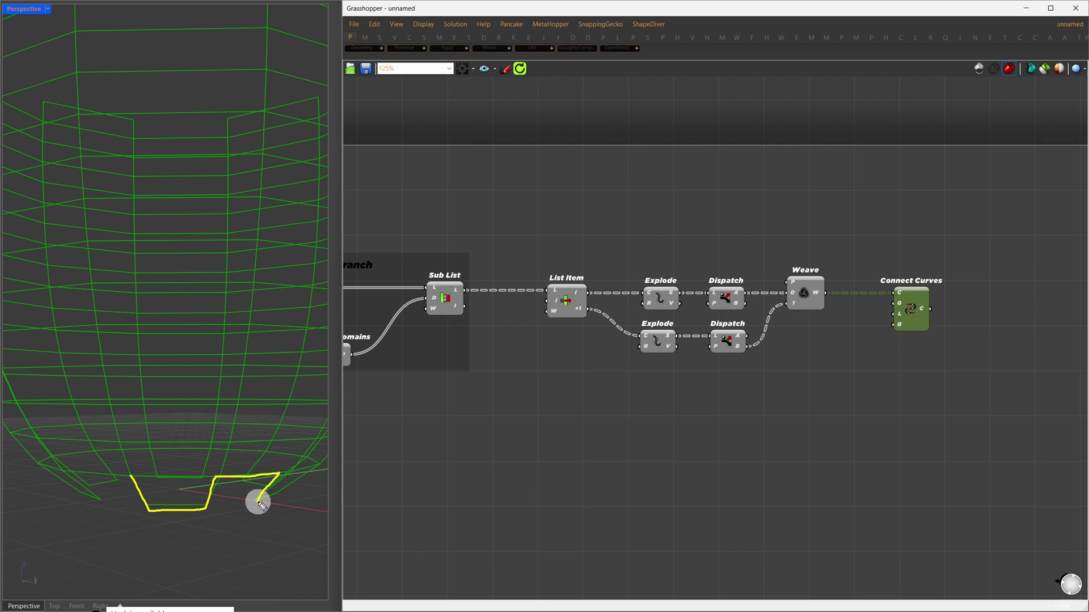
key("Escape")
Insert a Scale component between Weave and Connect Curves, using Curve Middle points of the woven segments as its centres
right_click_drag(895, 305, 657, 301)
double_click(707, 327)
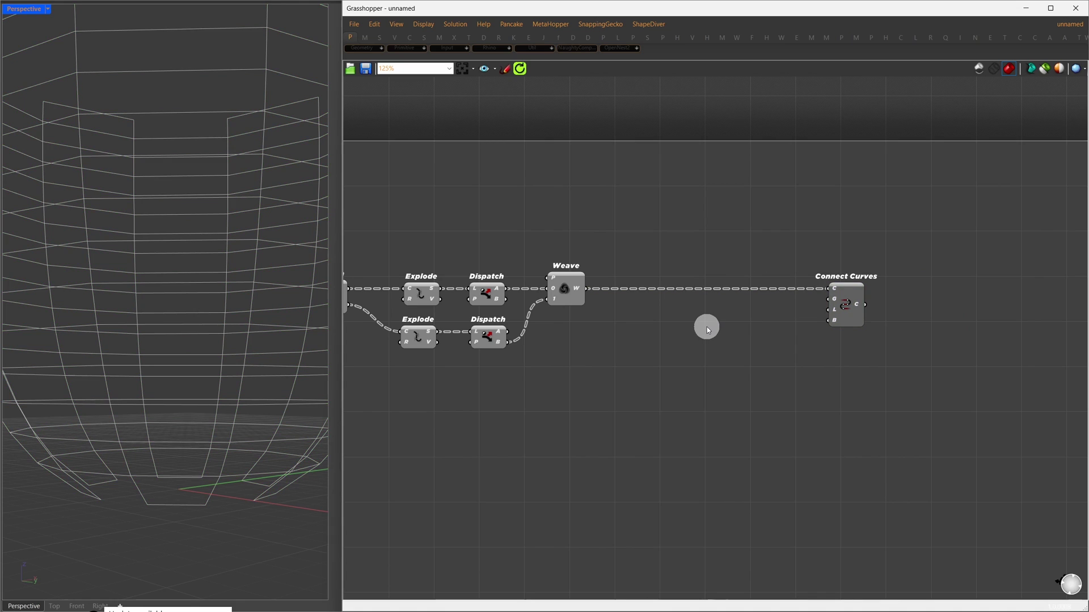
type("scale")
key("Return")
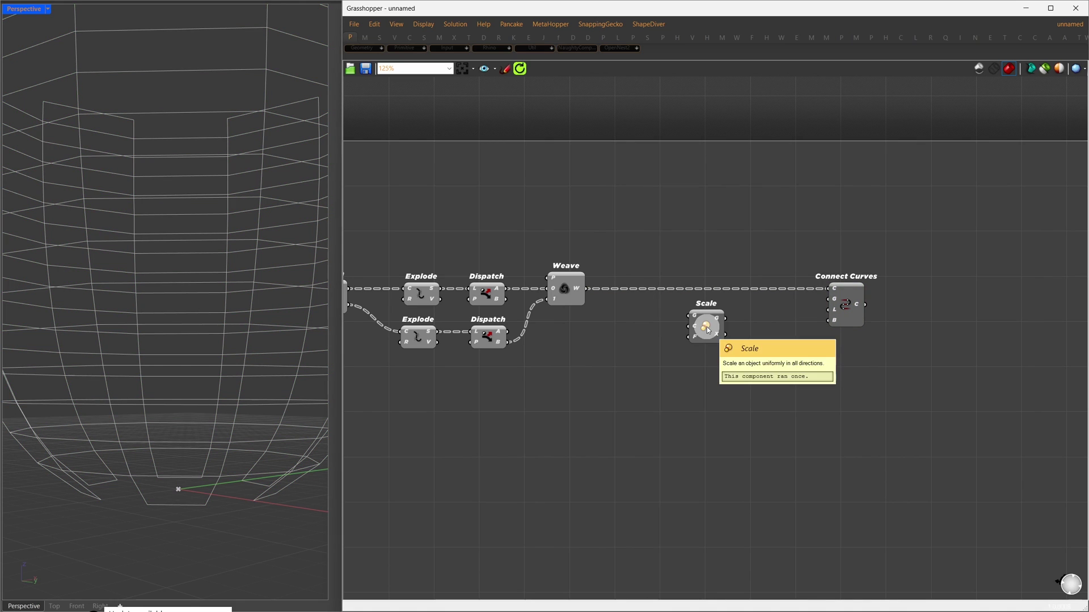
left_click_drag(584, 289, 766, 379)
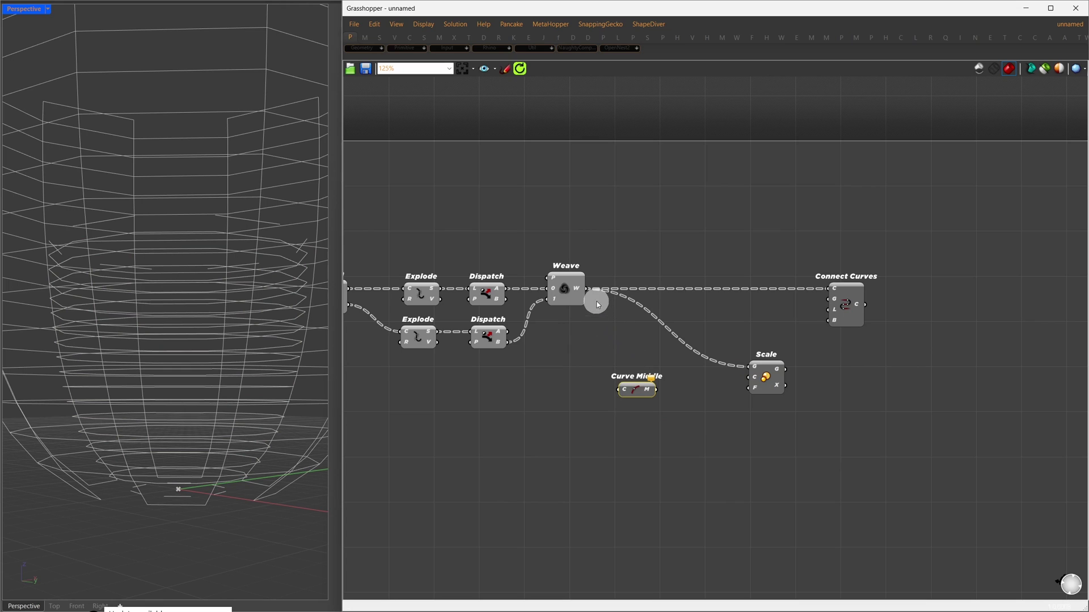
left_click_drag(587, 289, 827, 288)
left_click_drag(647, 384, 664, 296)
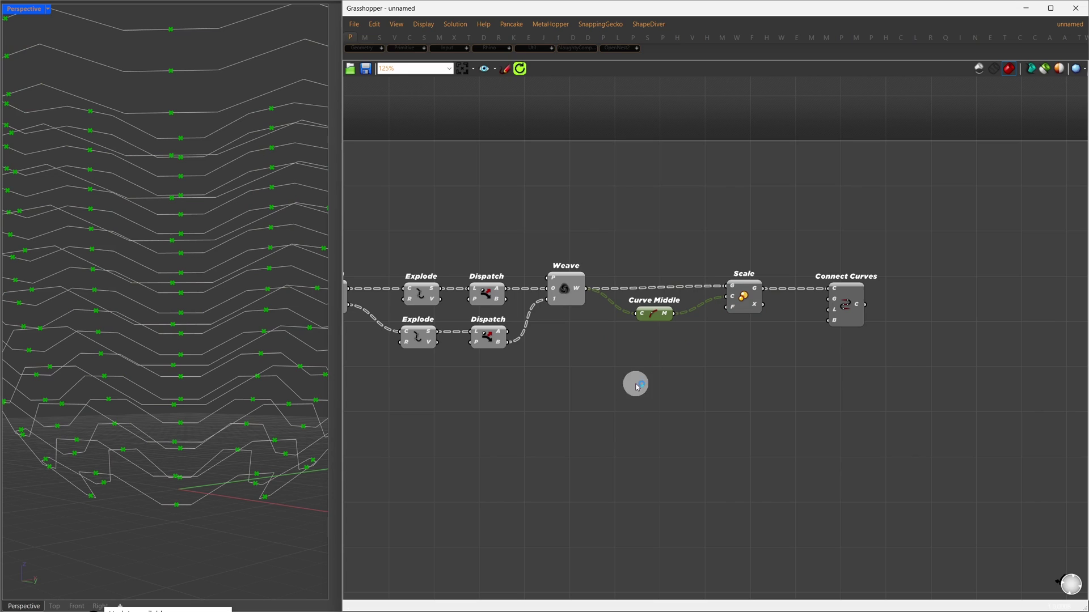
Add a number slider for the Scale factor and set it to 0.728
double_click(634, 408)
type("slider")
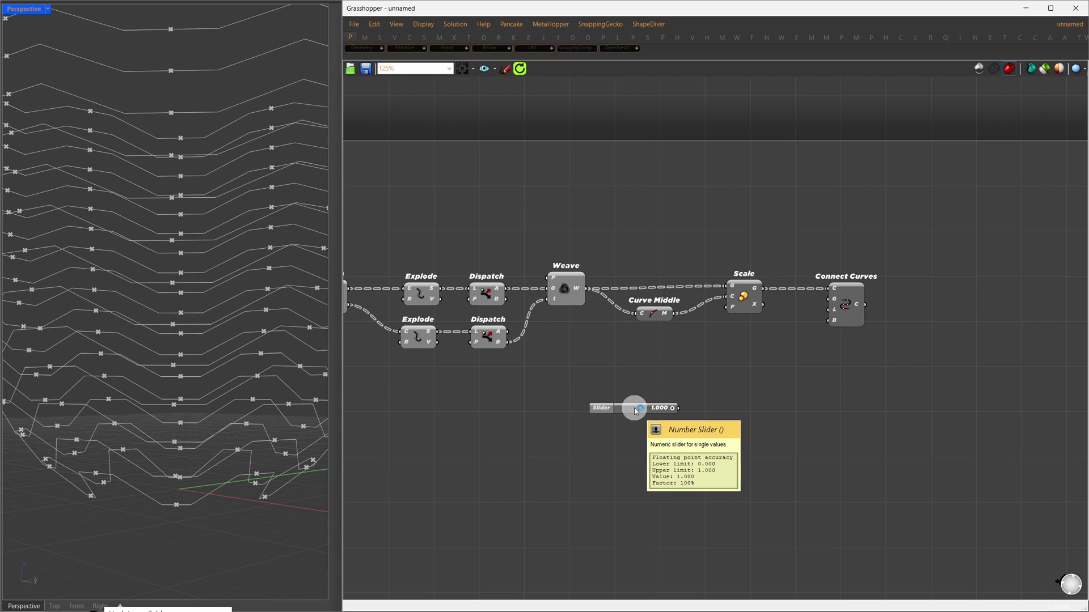
key("Return")
left_click_drag(686, 354, 731, 307)
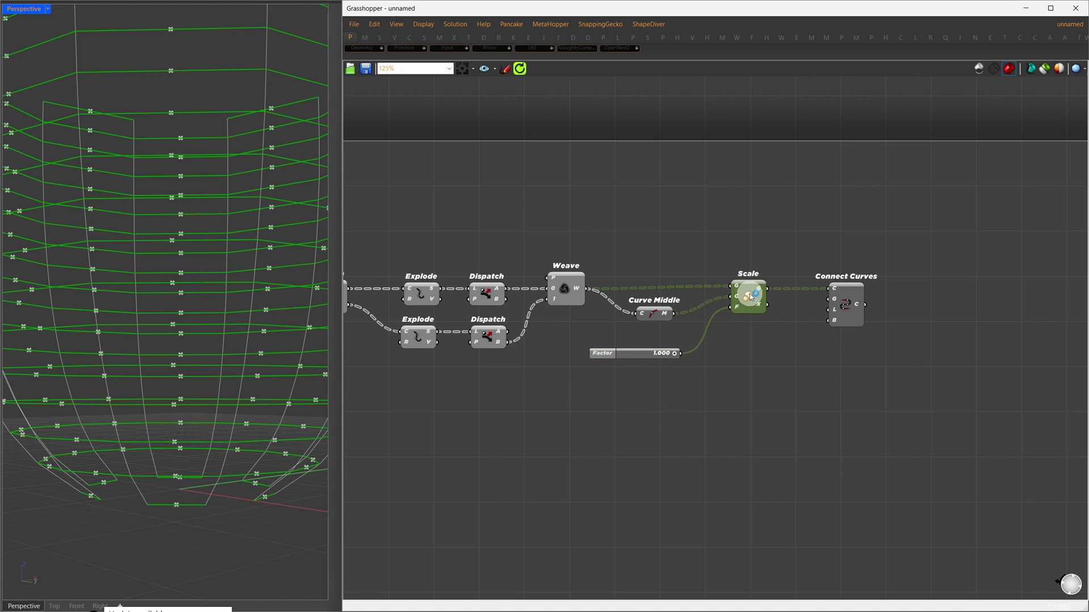
left_click_drag(676, 355, 660, 354)
Move the components from List Item onward farther from Sub List to make room between them
left_click_drag(762, 424, 156, 161)
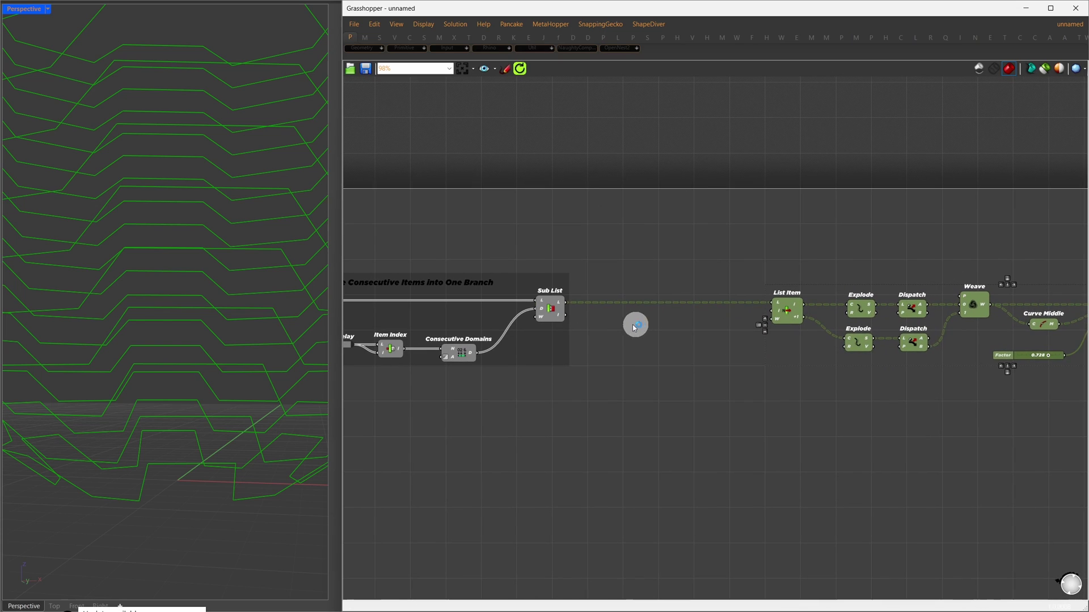
scroll(629, 309, "up", 2)
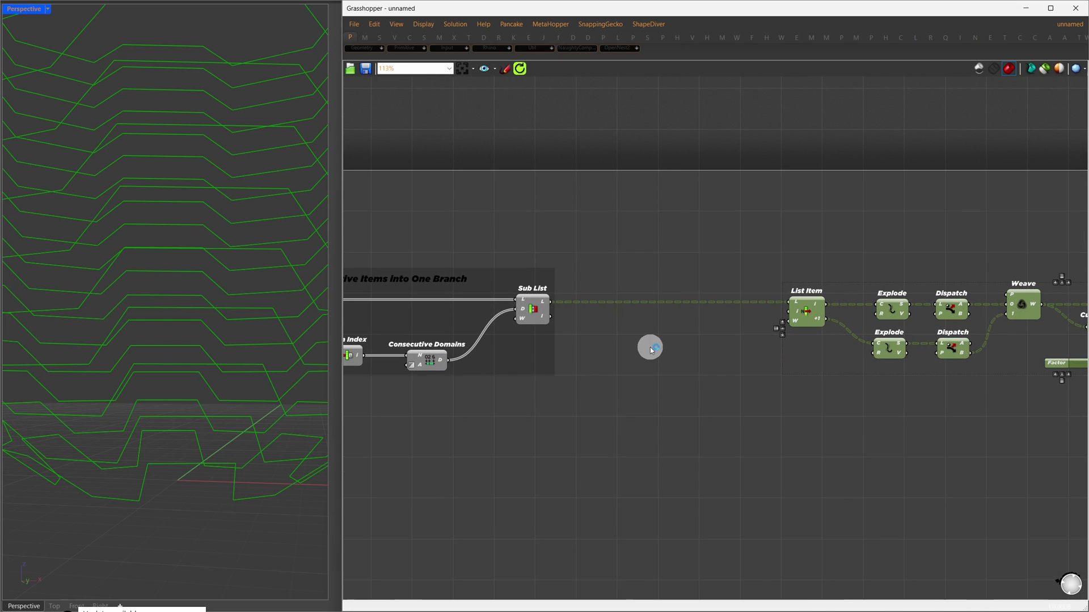
left_click_drag(652, 350, 743, 349, "alt")
Simplify the Sub List's list output, checking its branch paths with a temporary Param Viewer
double_click(742, 366)
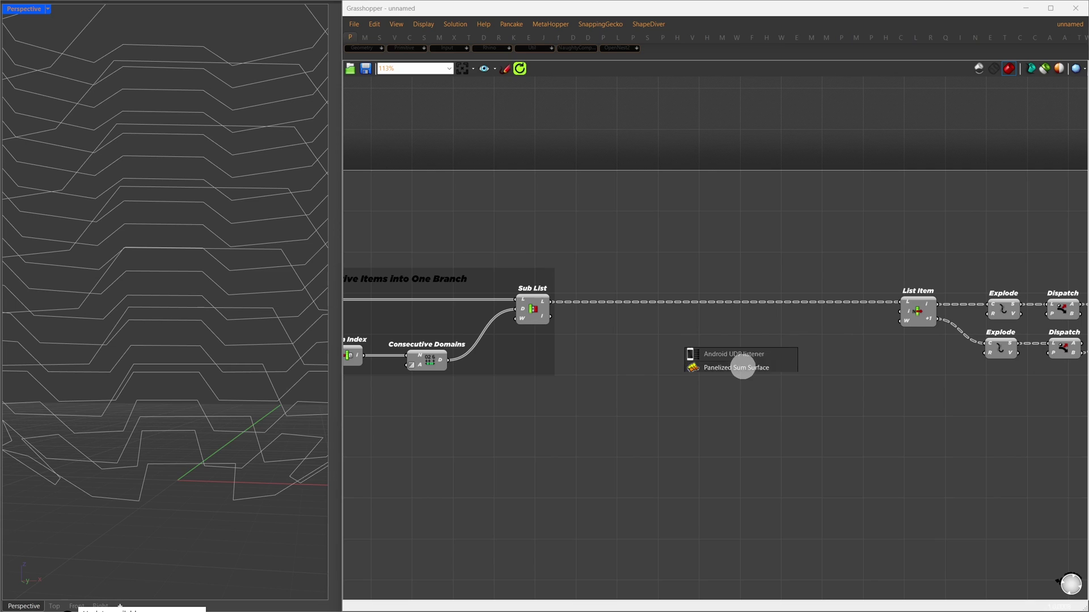
key("Return")
left_click_drag(550, 301, 745, 443)
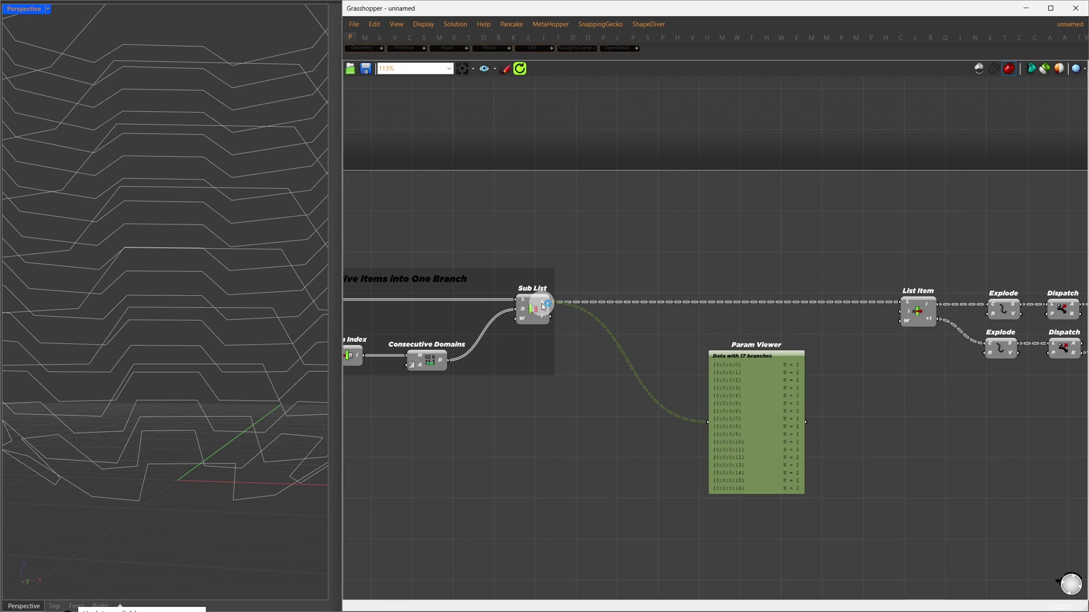
right_click(543, 302)
left_click(570, 381)
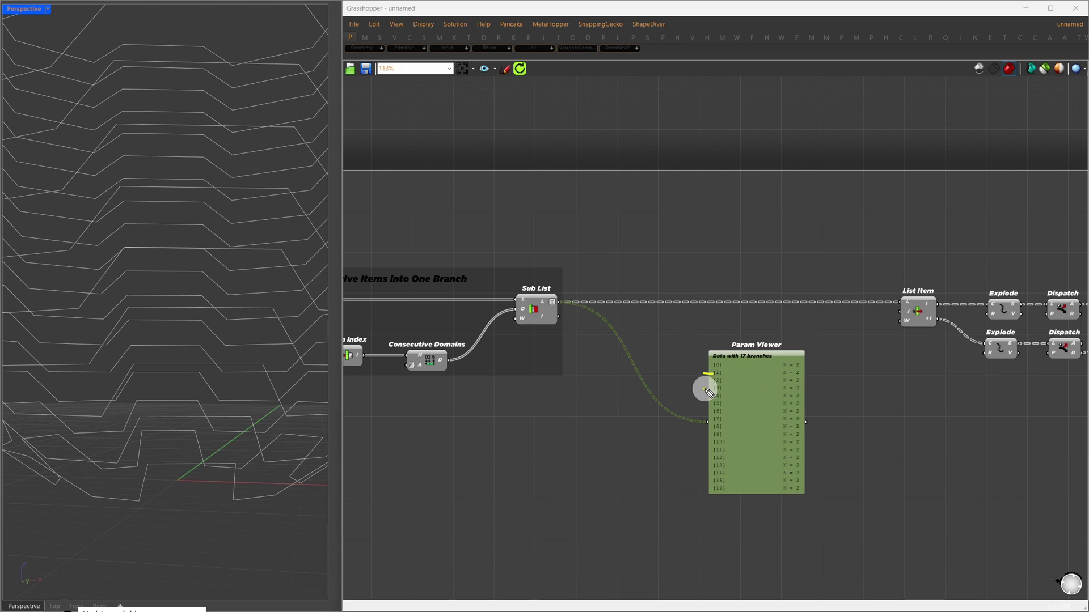
left_click_drag(705, 389, 713, 420)
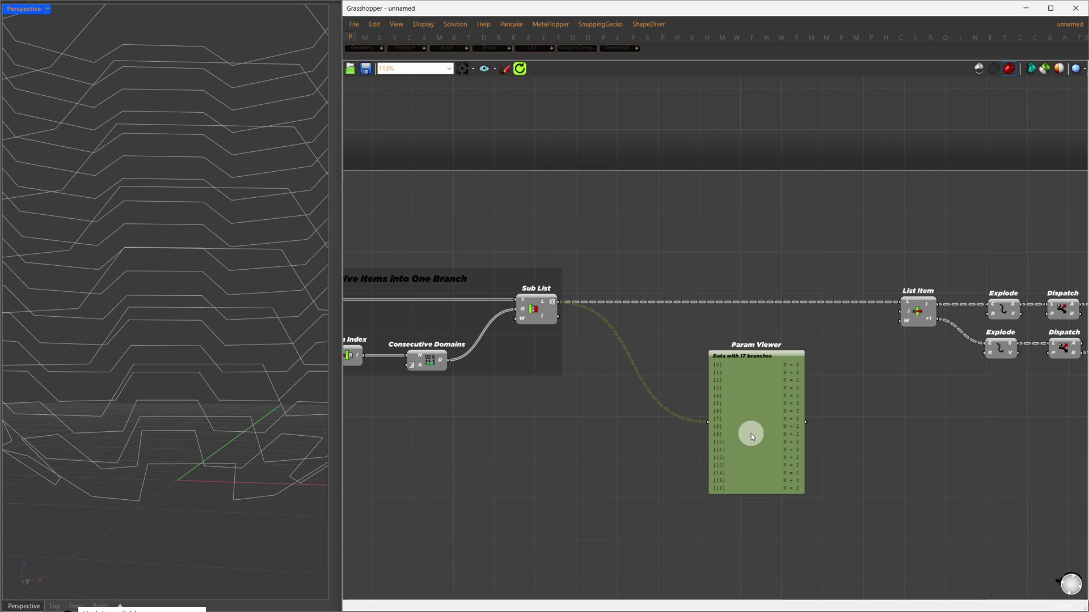
key("Delete")
Add a Split Tree component and connect the Sub List output to its data input
double_click(673, 361)
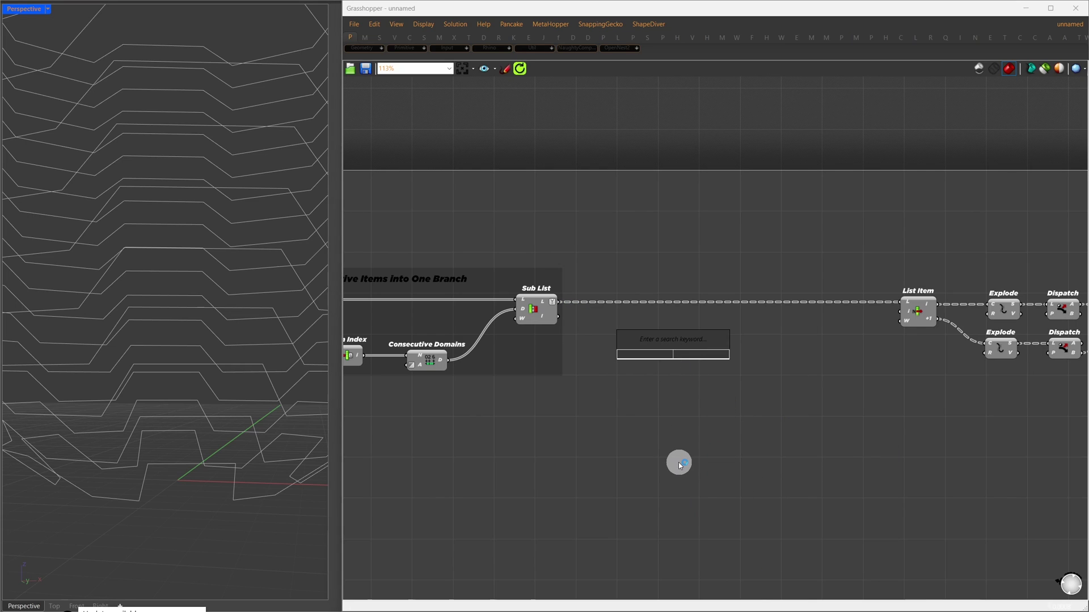
type("split tree")
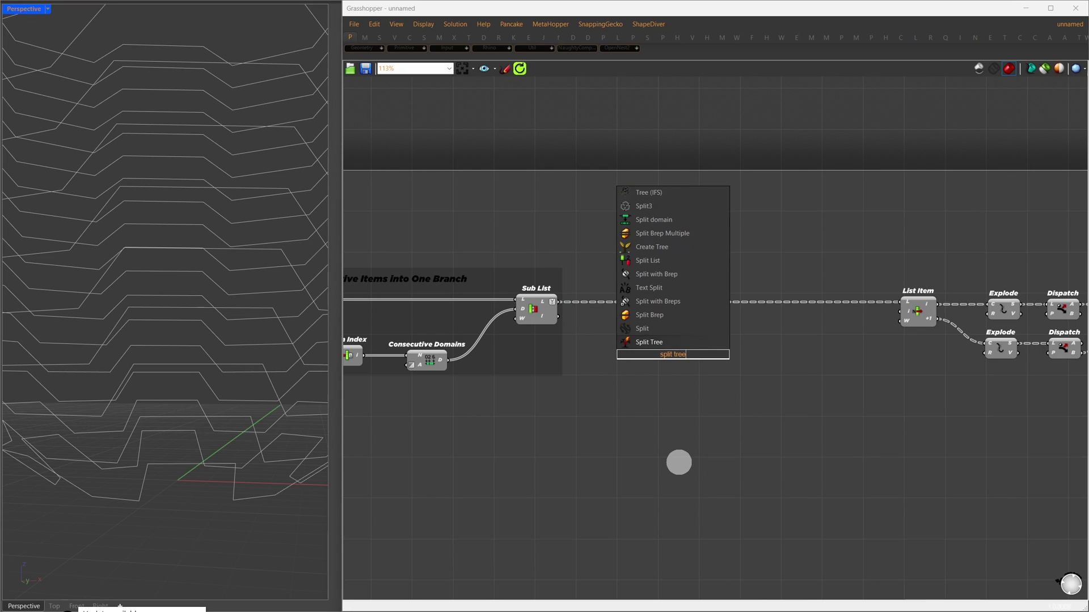
key("Return")
left_click_drag(675, 363, 714, 393)
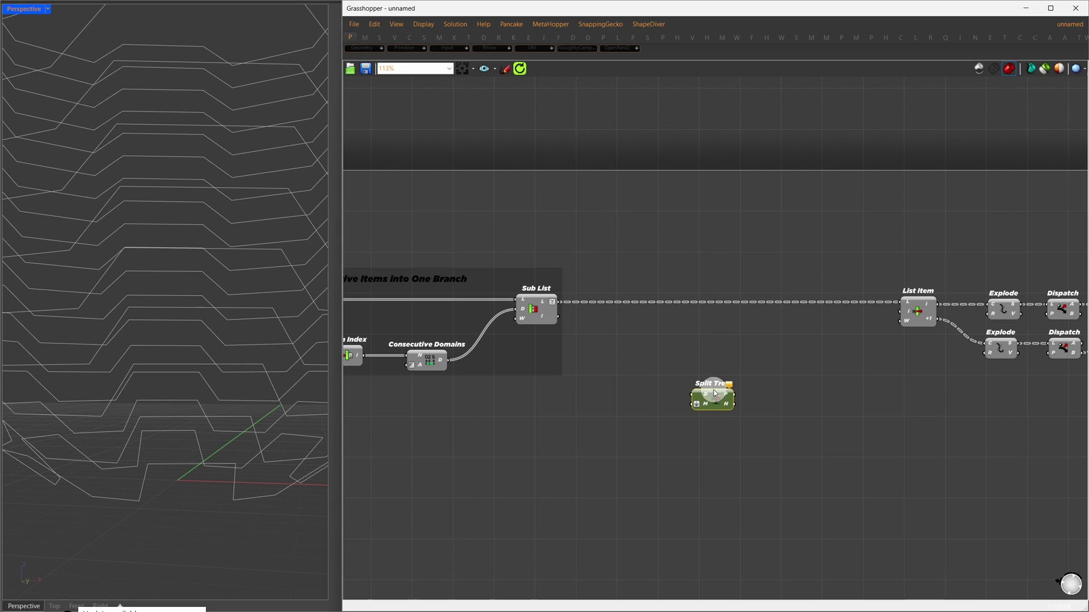
left_click_drag(558, 312, 726, 404)
Add a panel containing {0,2,...}[?] and connect it to the Split Tree's mask input
left_click_drag(650, 424, 637, 419)
double_click(636, 418)
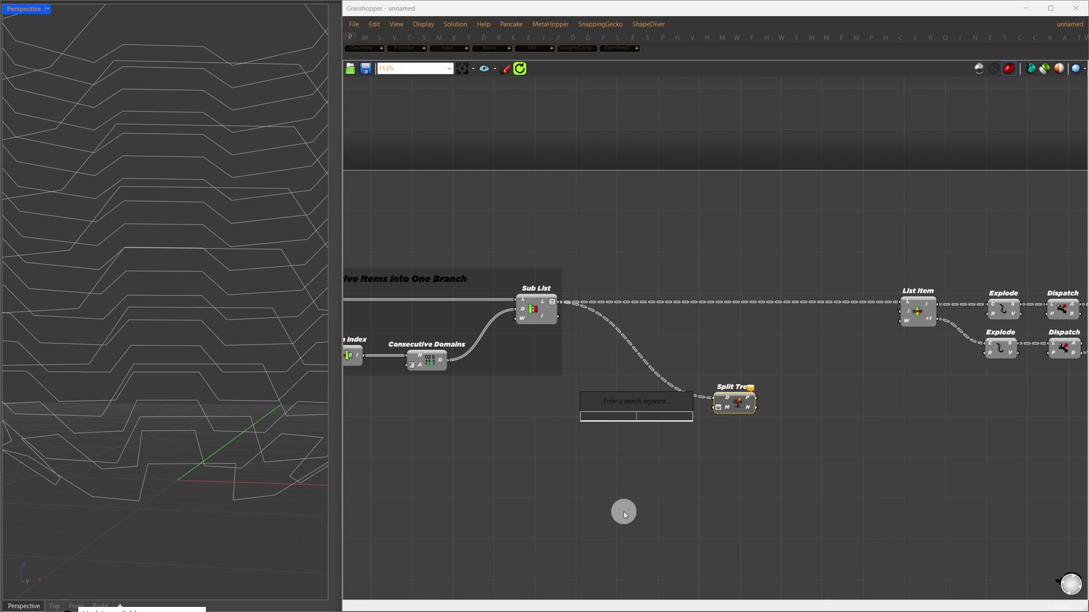
type("//{0,2,...}[")
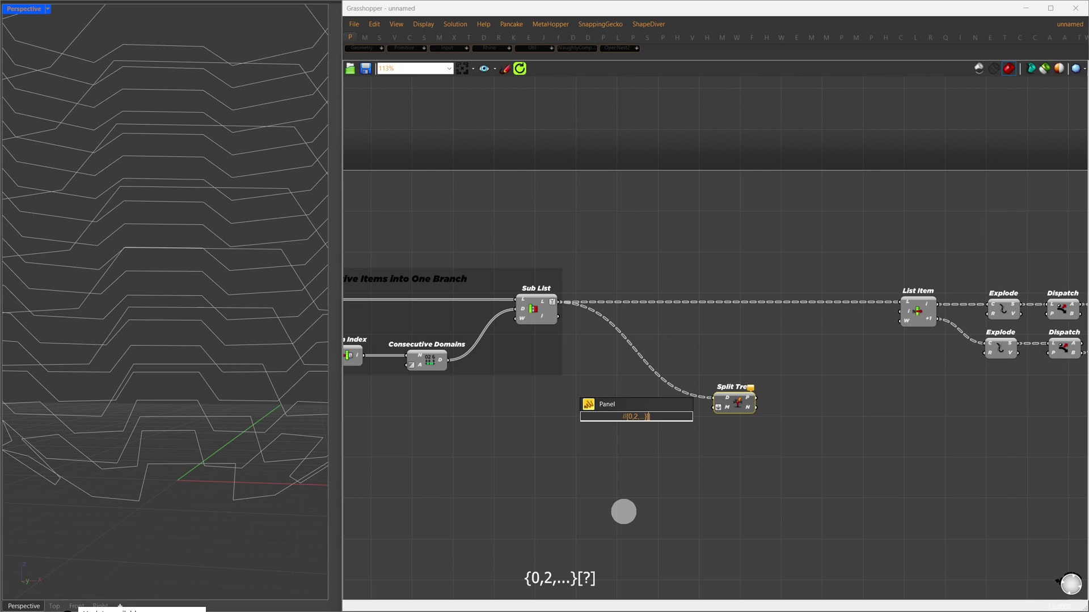
left_click(624, 514)
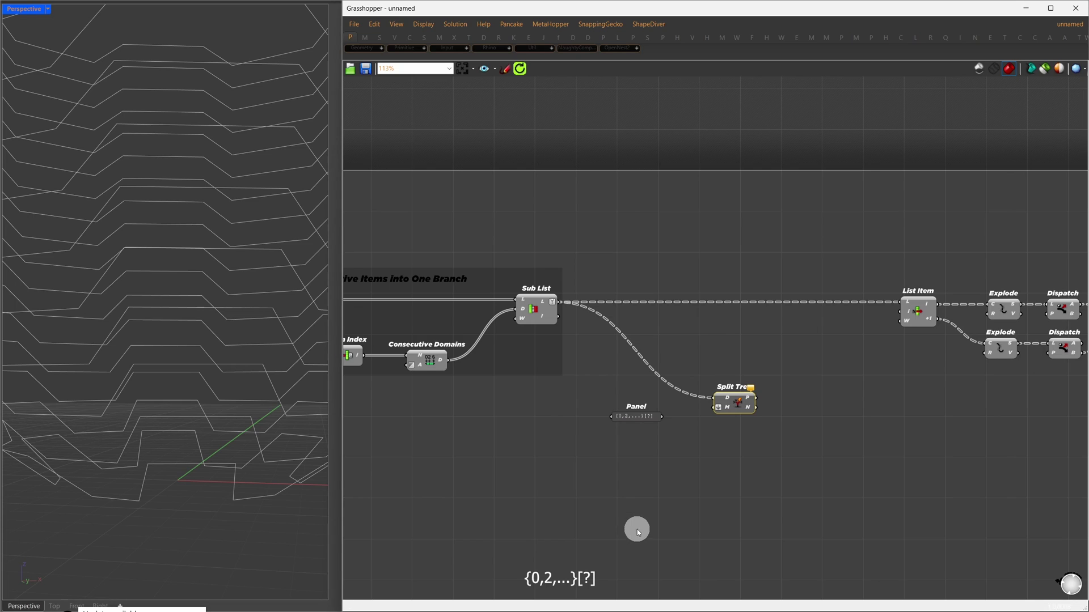
left_click_drag(662, 416, 714, 407)
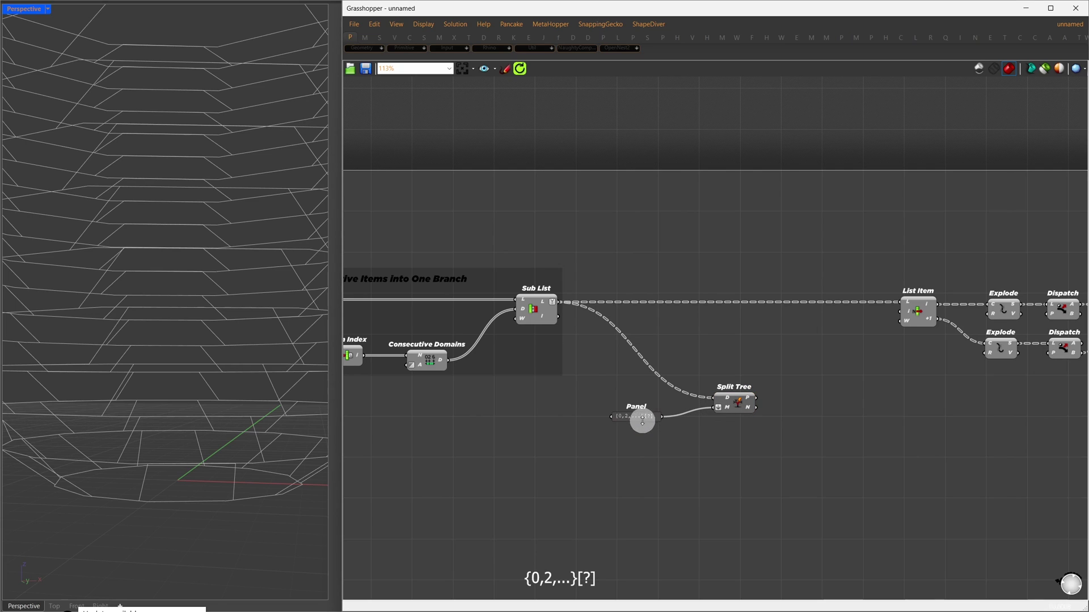
left_click_drag(642, 421, 638, 412)
left_click_drag(747, 401, 723, 402)
Add a Combine Data component merging both Split Tree outputs and feed its result to the List Item's list input
double_click(766, 453)
type("combine data")
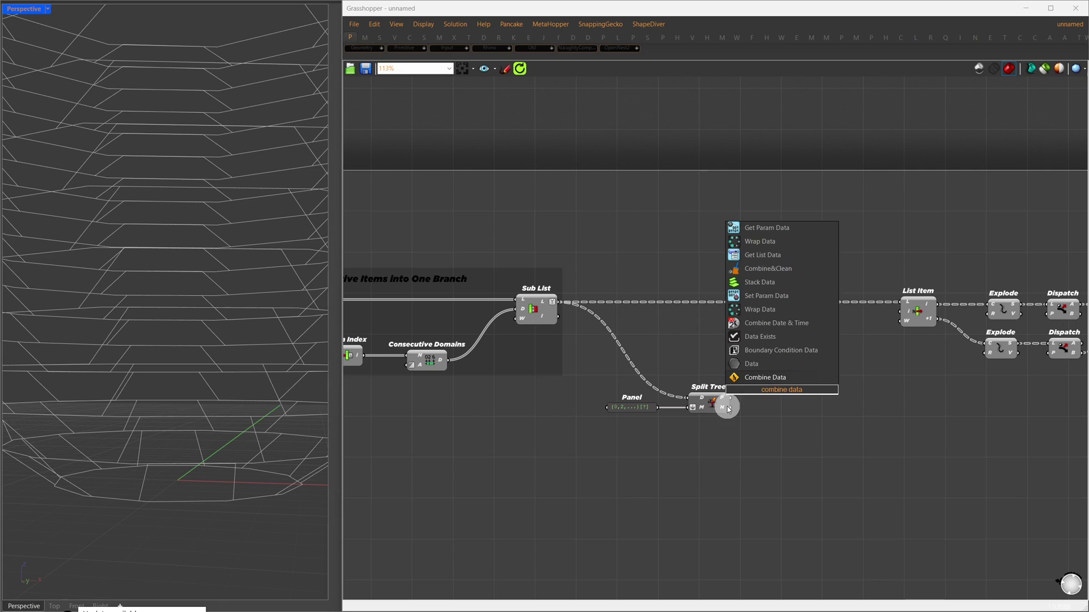
left_click(755, 378)
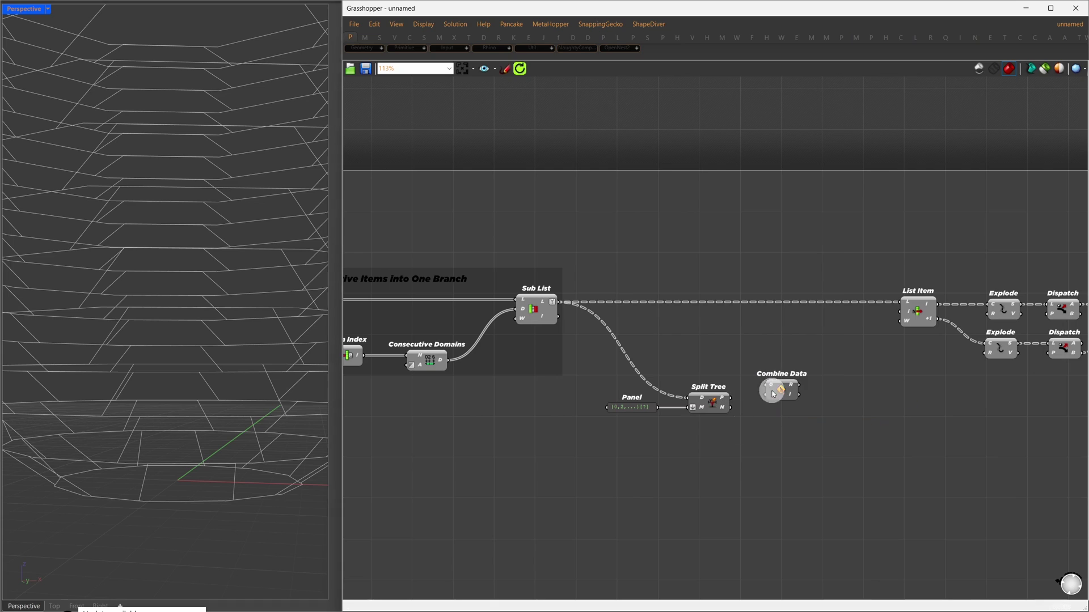
left_click_drag(731, 398, 765, 395)
left_click_drag(793, 383, 900, 302)
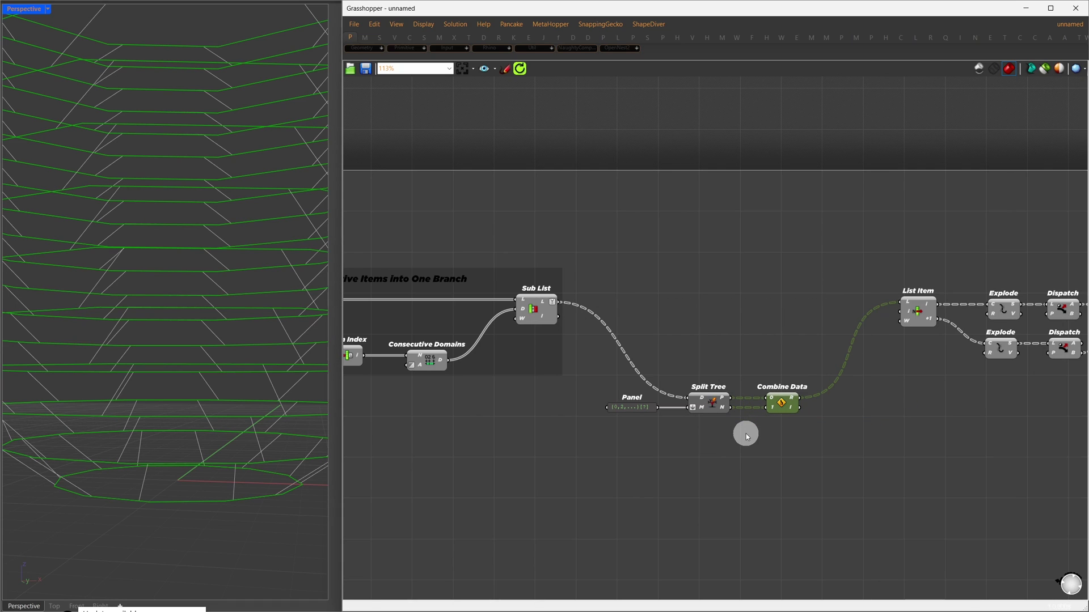
Reverse Combine Data's second input and line up the Panel, Split Tree and Combine Data between Sub List and List Item
right_click(770, 408)
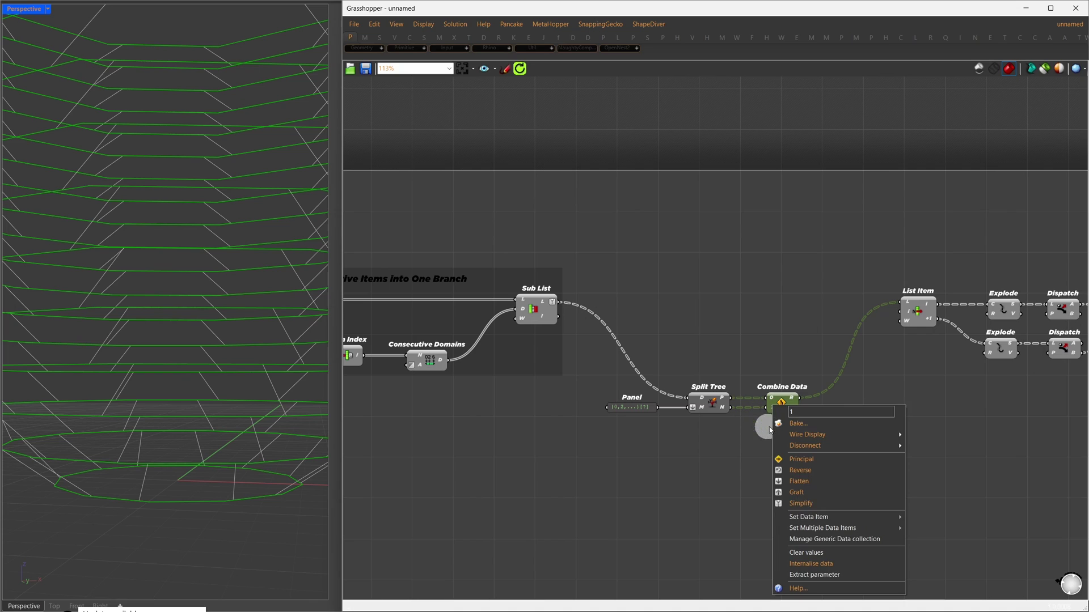
left_click(800, 470)
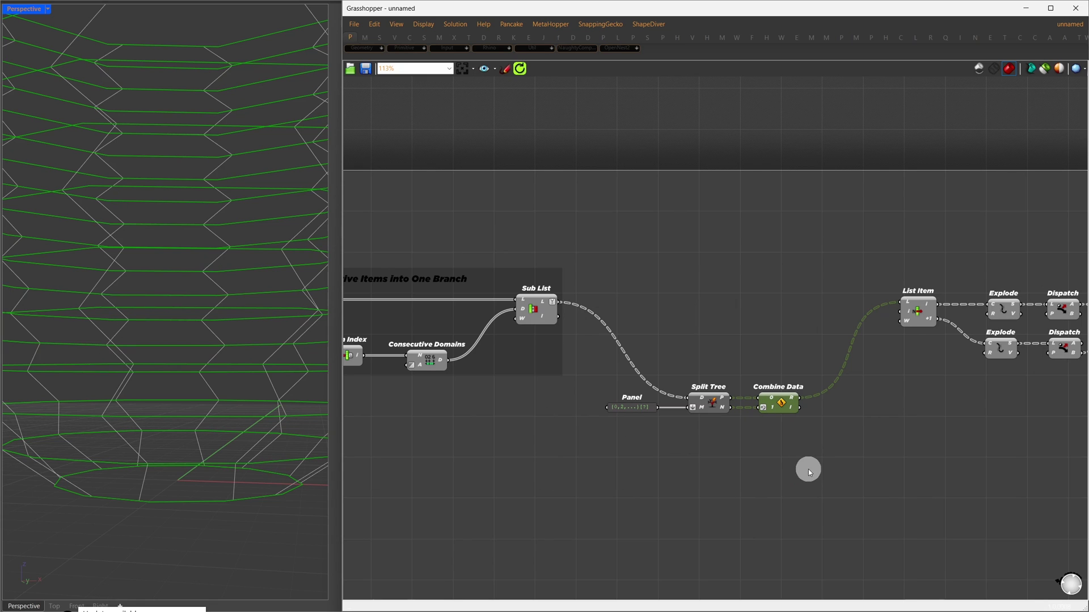
left_click_drag(799, 464, 648, 339)
left_click_drag(715, 405, 731, 310)
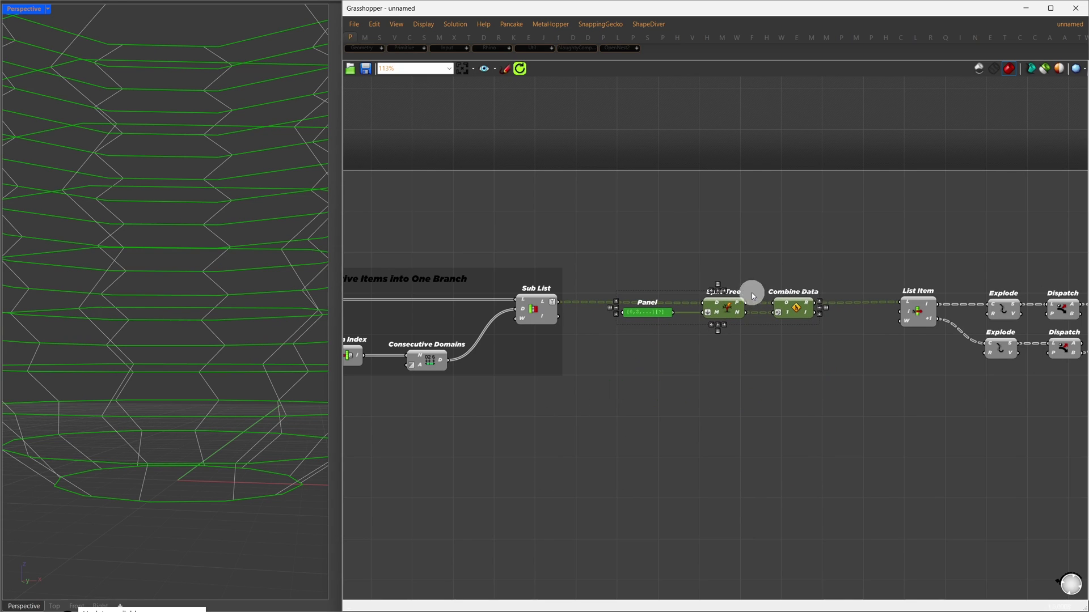
Turn off the preview of the Panel, Split Tree and Combine Data components
middle_click(777, 276)
left_click(808, 250)
right_click_drag(231, 469, 201, 503)
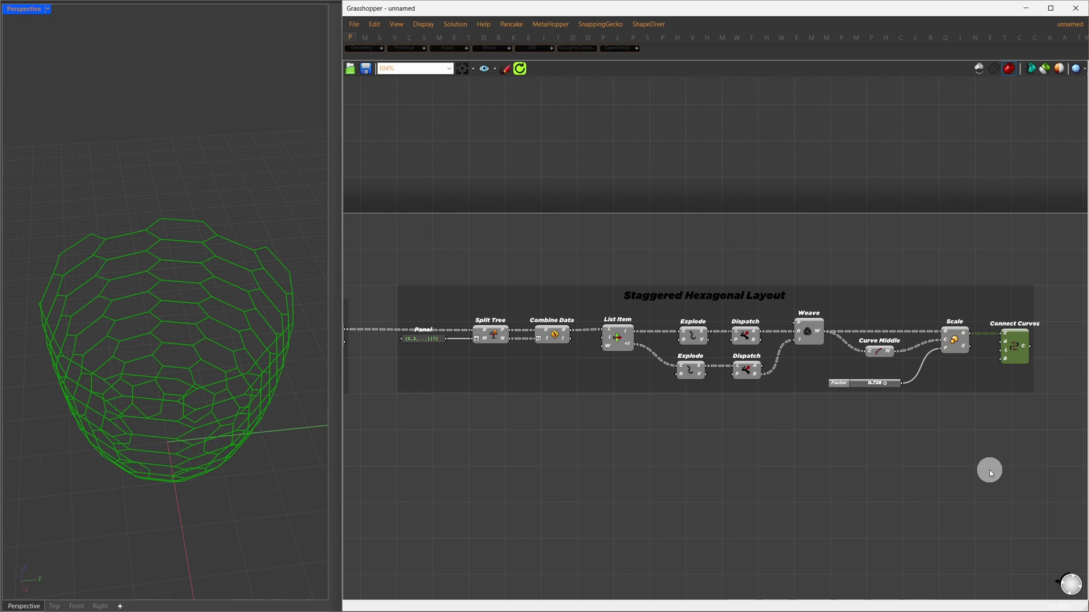
Feed Connect Curves into a new Offset Curve Loose, and add a Merge with a 2.000 slider in its first input
right_click_drag(990, 470, 690, 463)
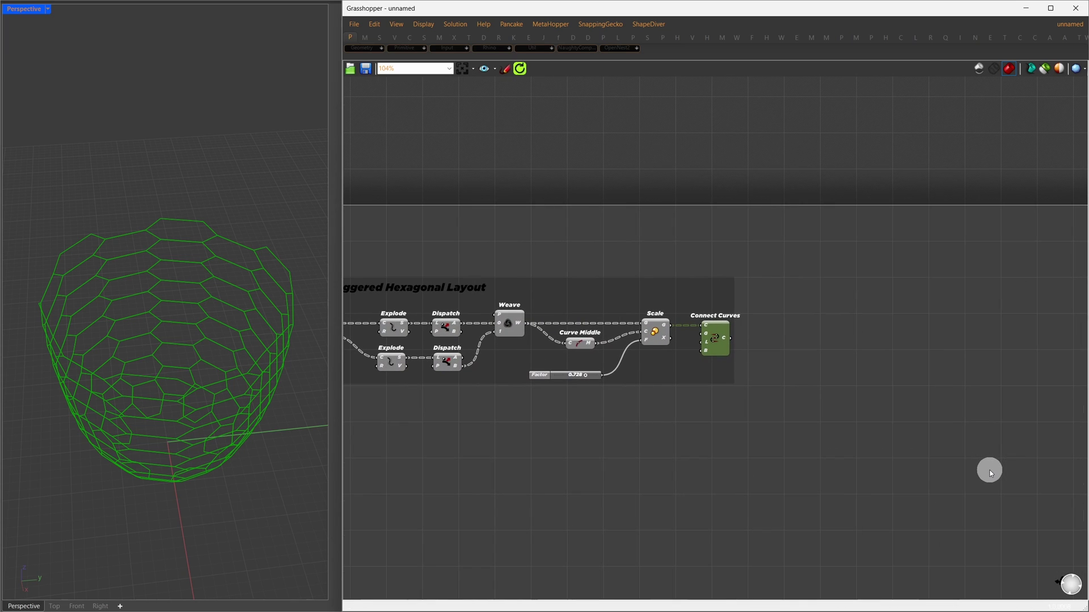
right_click_drag(990, 471, 877, 470)
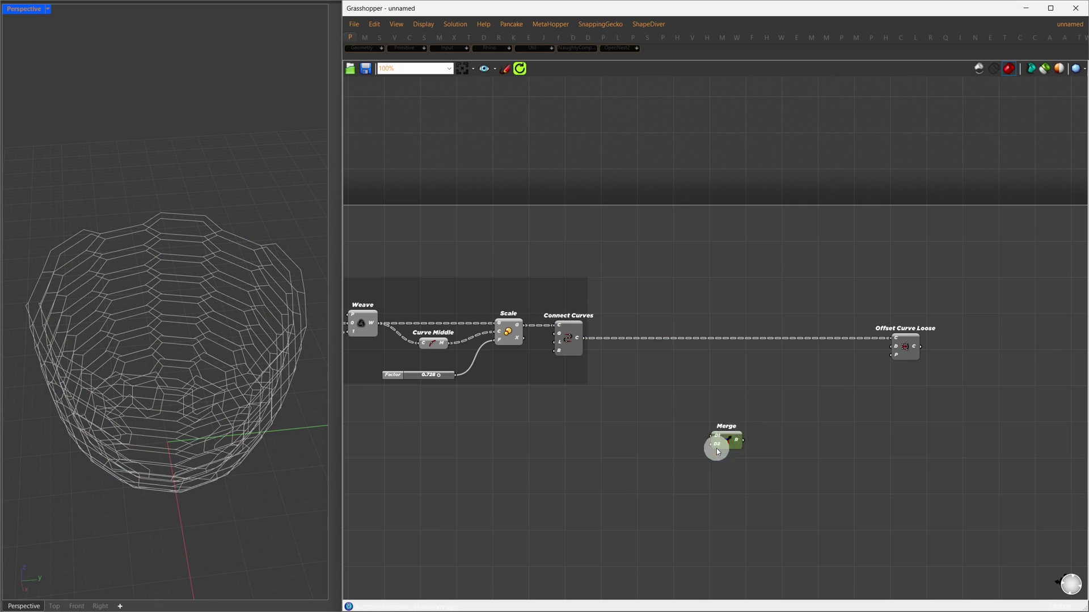
left_click_drag(716, 448, 686, 468)
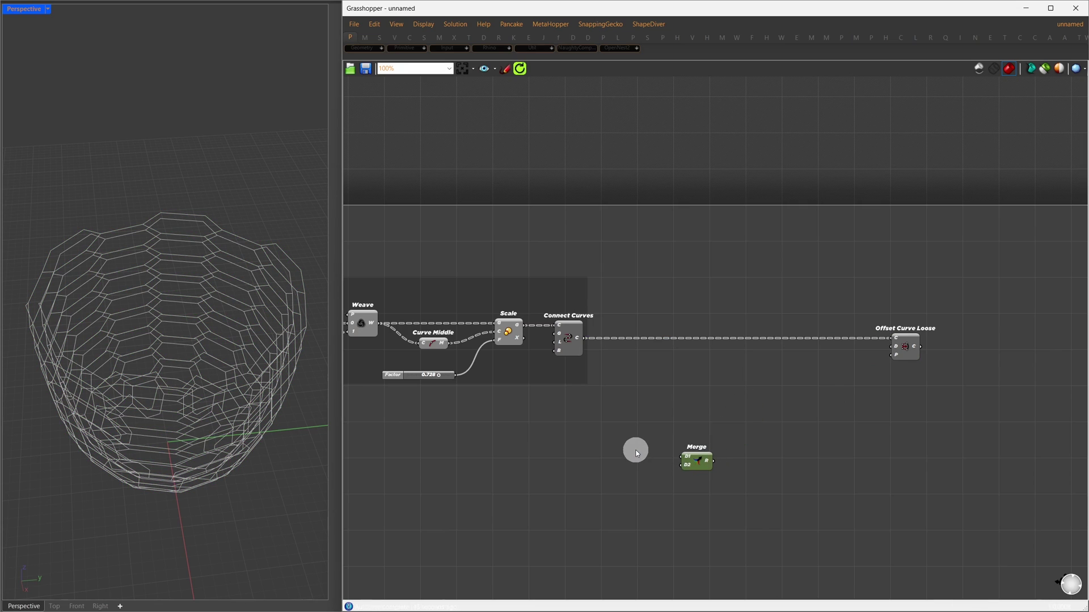
double_click(635, 449)
type("2")
key("Return")
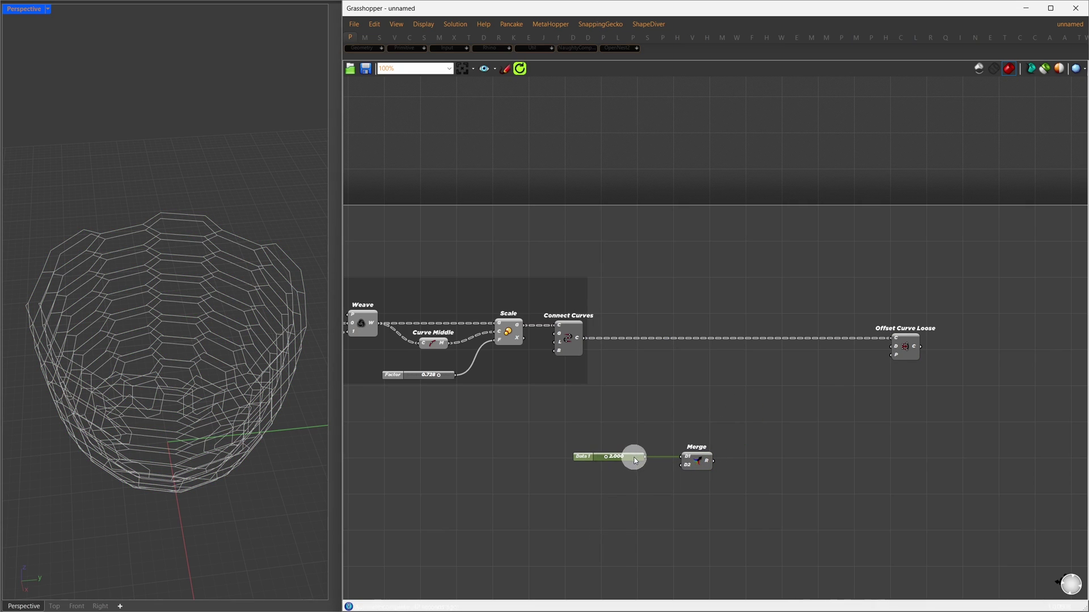
Add a Negative component fed by the 2.000 slider and connect its result to the Merge's second input
double_click(624, 477)
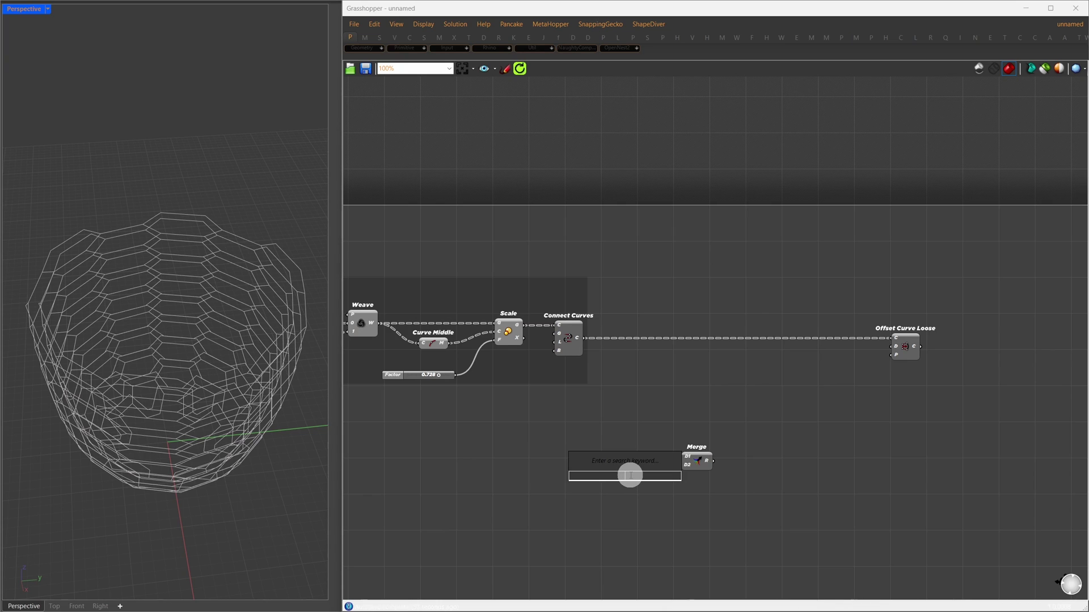
type("negative")
key("Return")
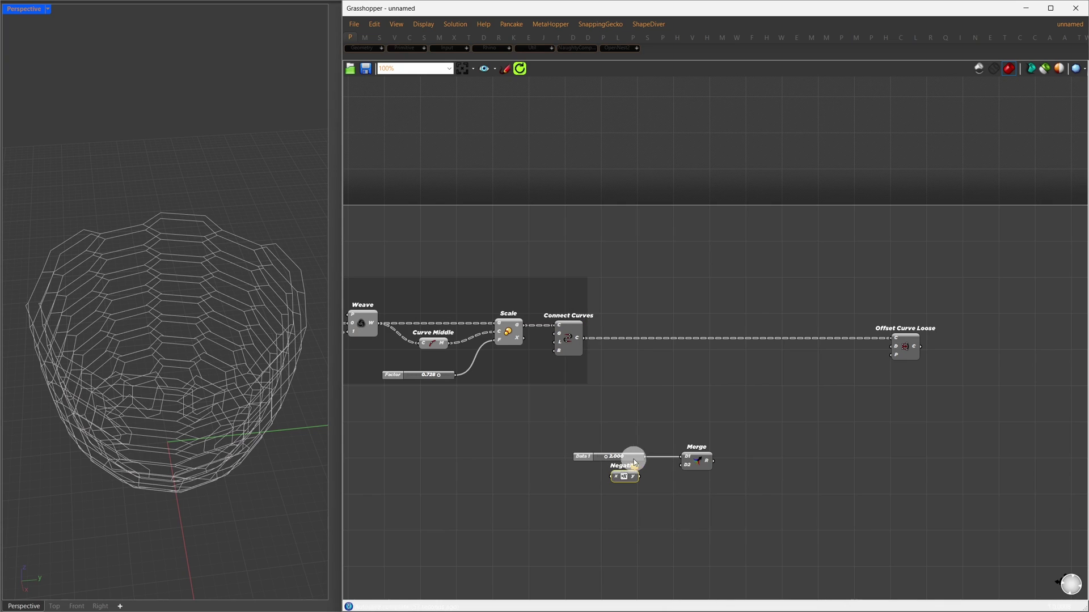
mouse_move(634, 461)
left_mouse_down()
mouse_move(564, 460)
mouse_move(613, 476)
mouse_move(681, 464)
left_mouse_up()
Add a Repeat Data component and connect the Merge result to its data input
double_click(783, 418)
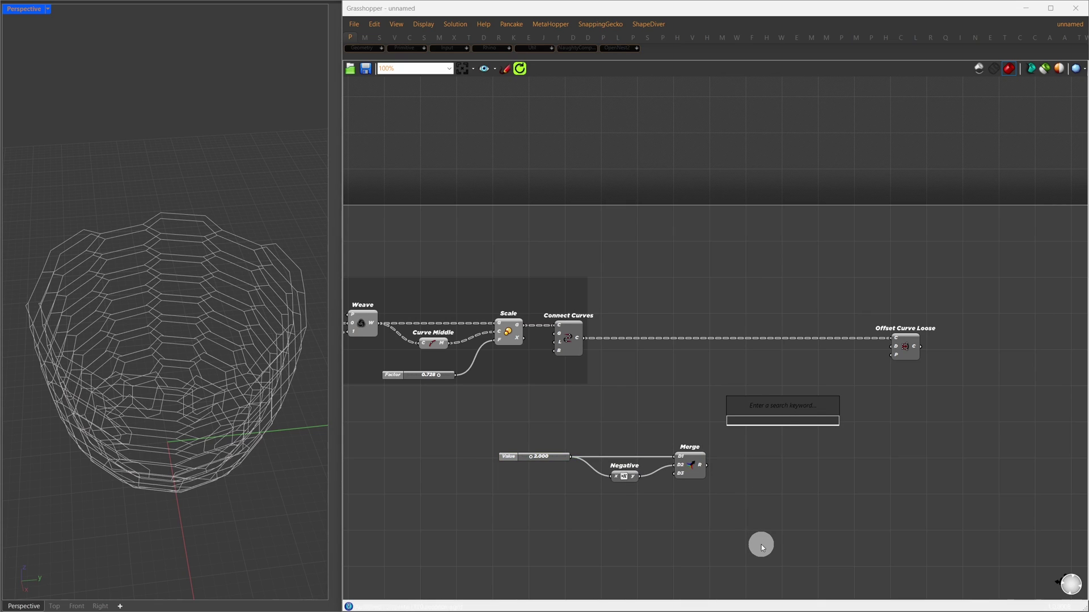
type("repeate data")
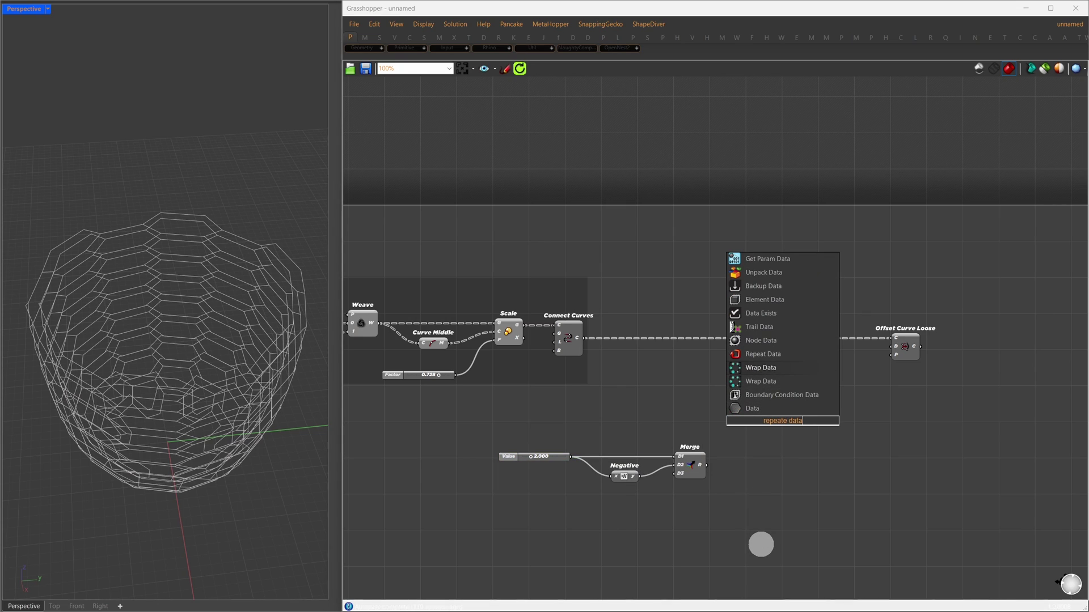
key("Up")
key("Return")
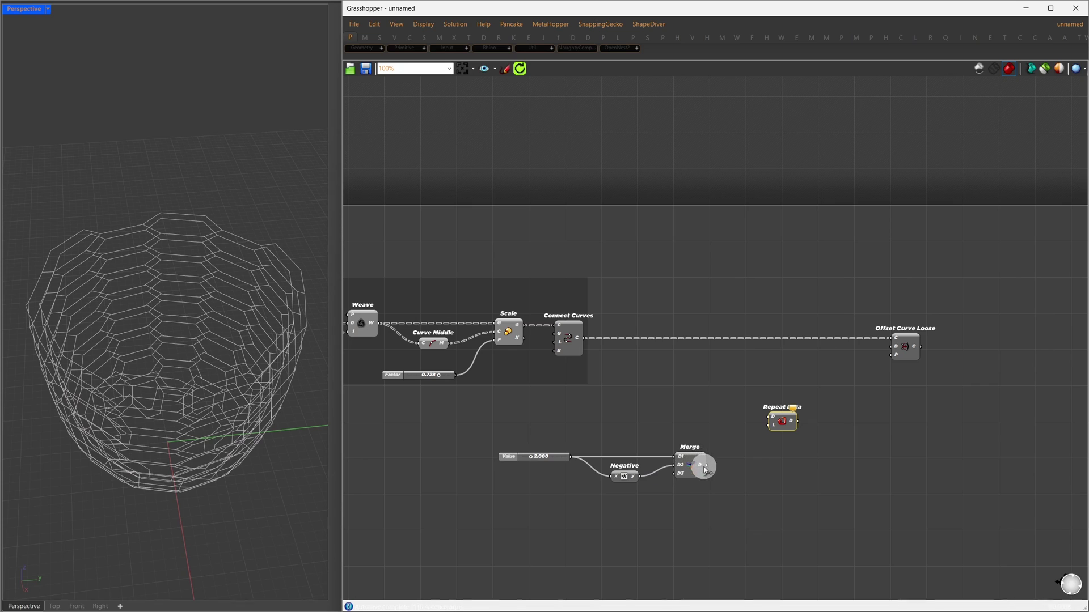
left_click_drag(704, 468, 768, 414)
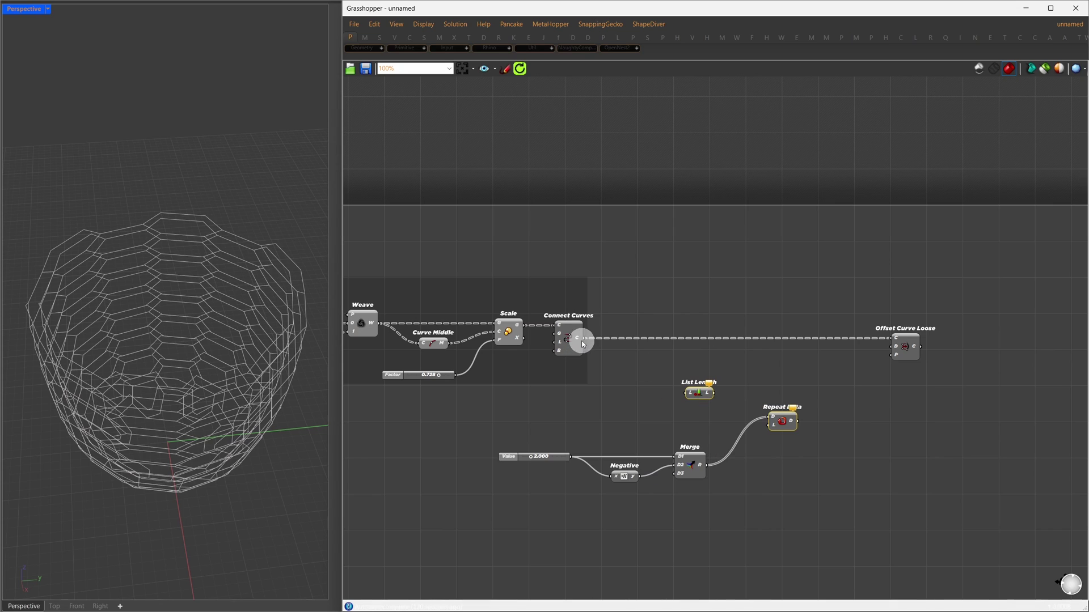
Drive Repeat Data's length with a flattened List Length of Connect Curves, and graft its output into Offset Curve Loose's distance input
left_click_drag(582, 343, 788, 467)
right_click(691, 397)
left_click(711, 470)
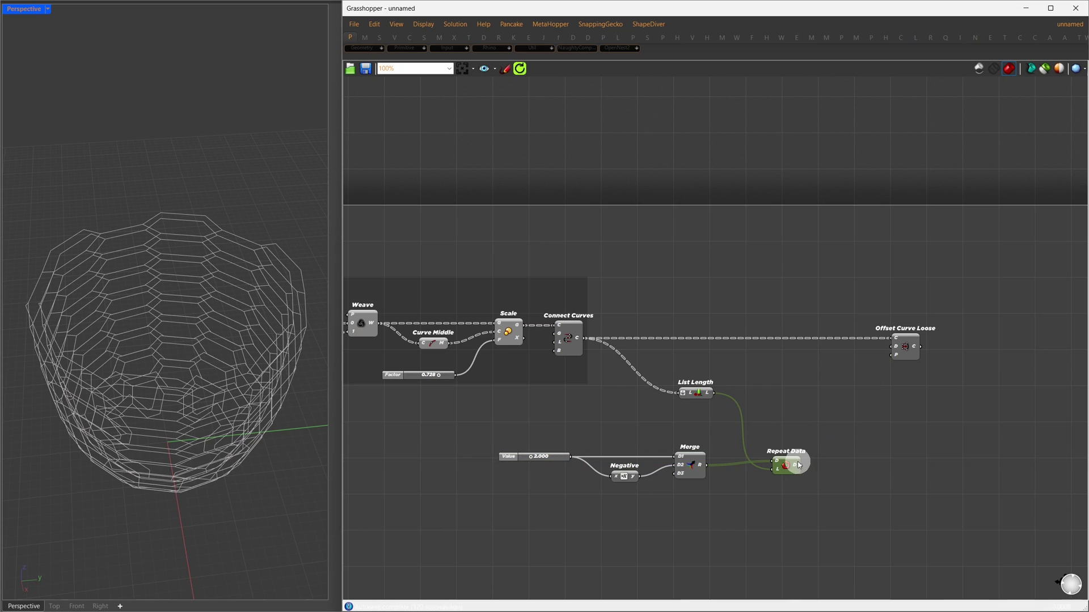
right_click(798, 465)
left_click(818, 516)
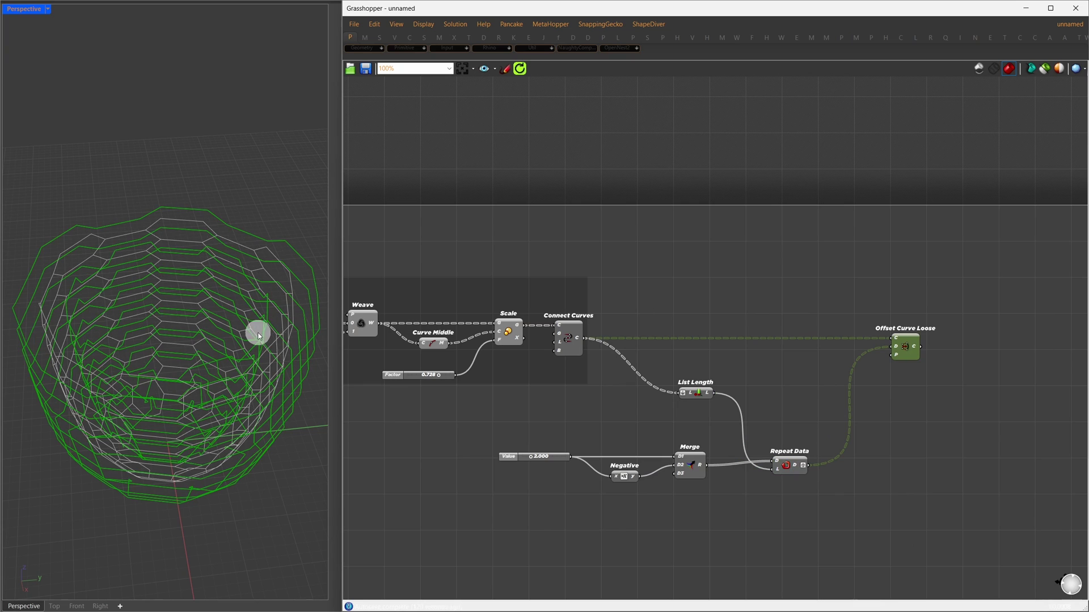
Reduce the offset distance slider to about 0.735 while examining the offset curves up close
right_click_drag(257, 332, 230, 317)
left_click_drag(534, 460, 525, 458)
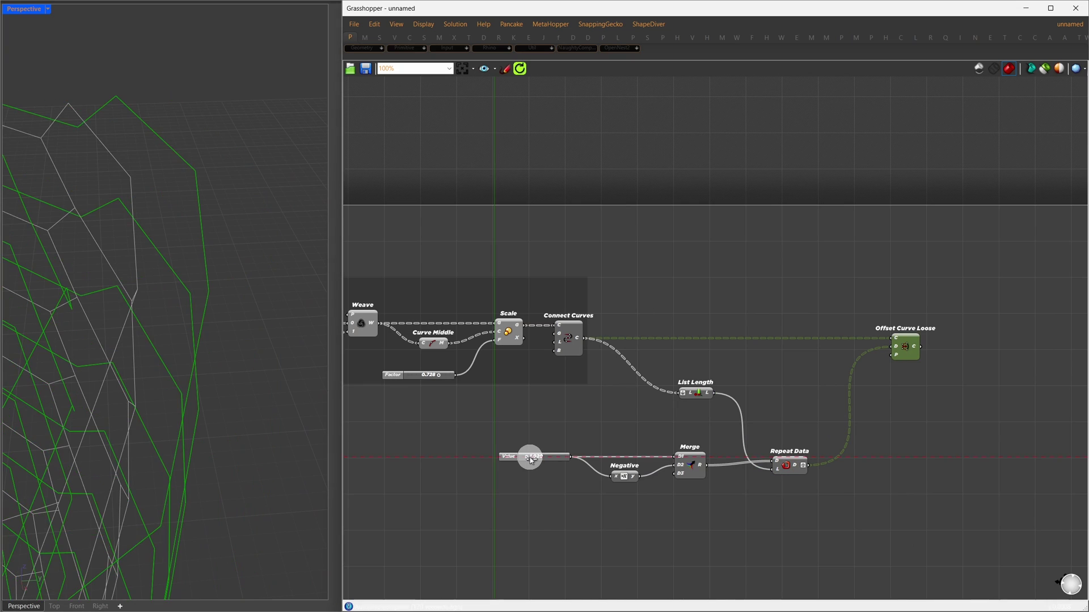
right_click_drag(253, 335, 236, 345)
right_click_drag(141, 270, 238, 450, "shift")
scroll(132, 332, "up", 1)
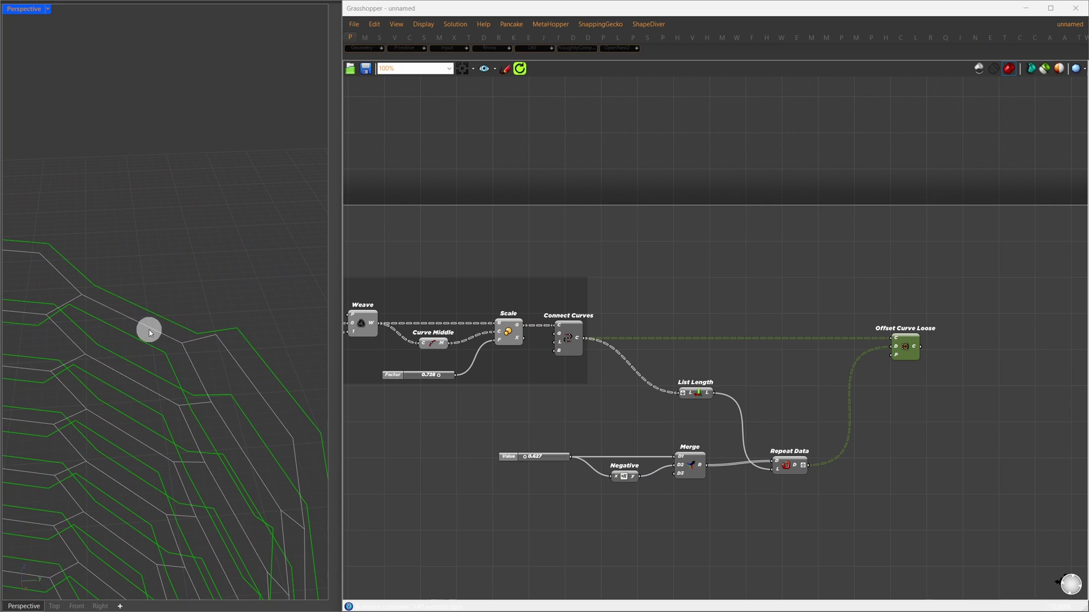
scroll(136, 323, "up", 4)
left_click(626, 486)
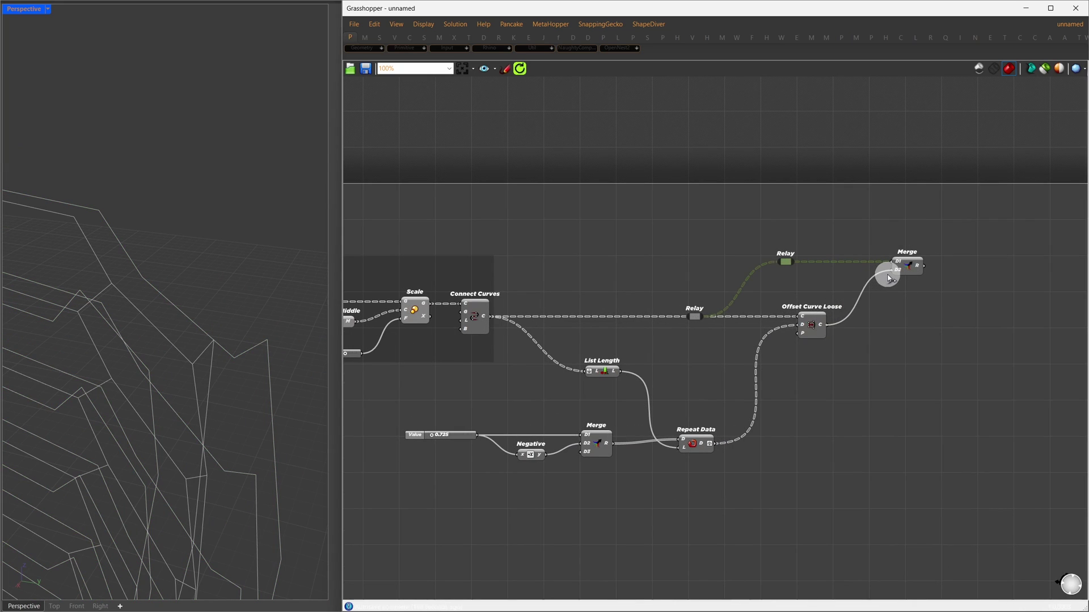
Merge the relayed original curves with the Offset Curve Loose result and simplify both of the Merge's connected inputs
left_click_drag(906, 270, 898, 321)
right_click_drag(891, 324, 768, 325)
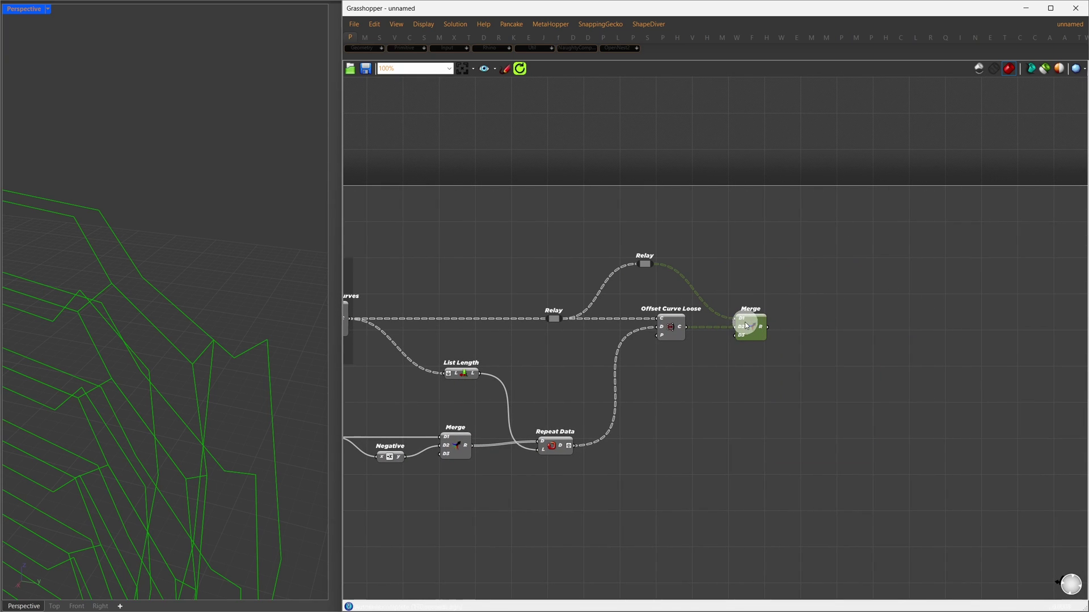
right_click(740, 318)
left_click(764, 425)
left_click(764, 422)
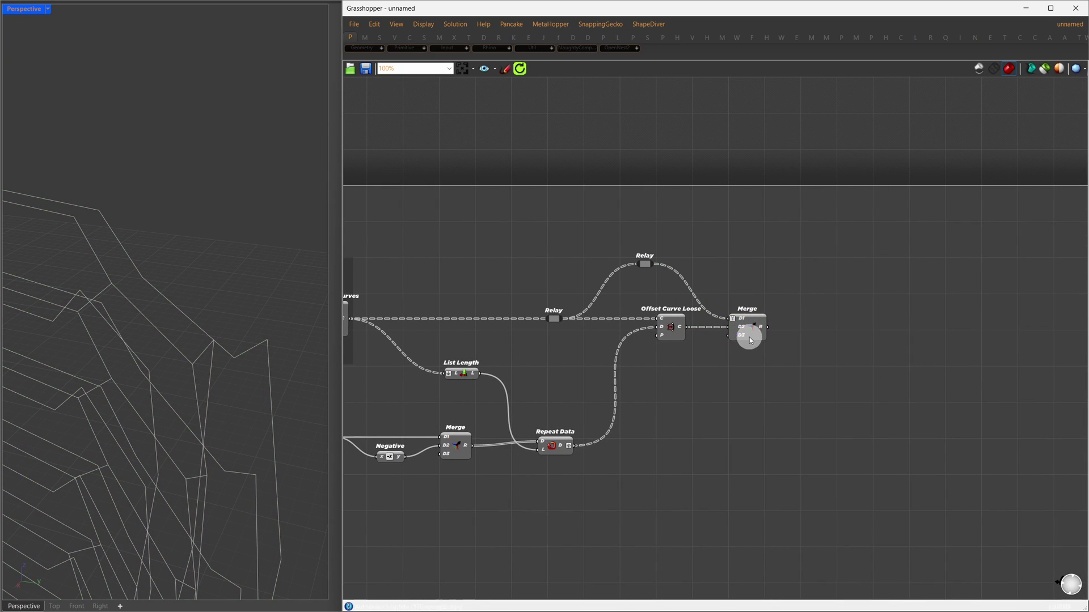
right_click(738, 328)
left_click(767, 423)
left_click_drag(750, 326, 783, 333)
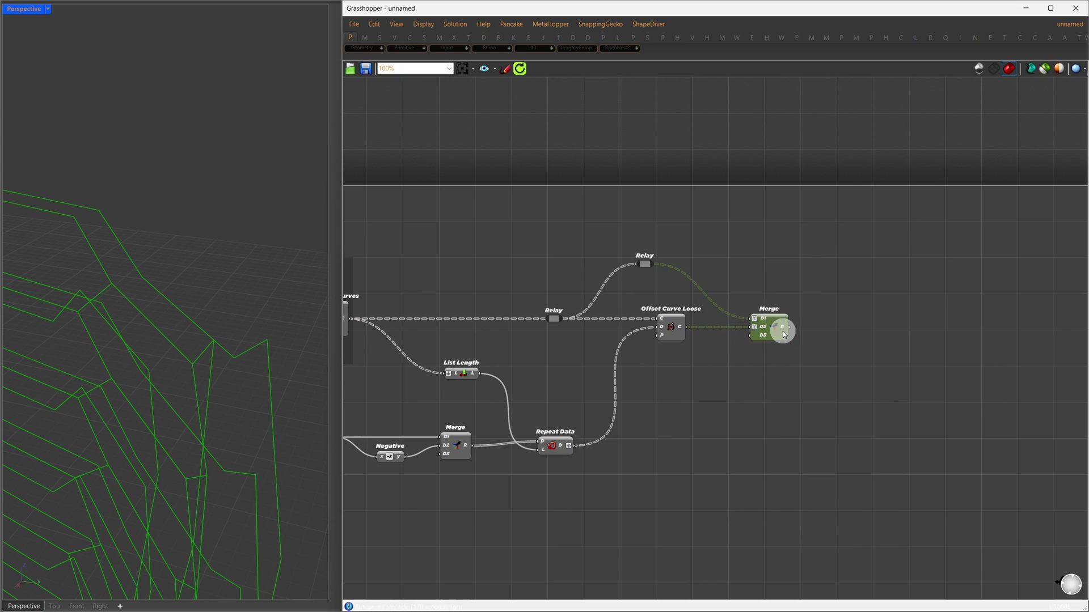
Add a Loft component and connect the merged curves to its curves input
double_click(918, 341)
type("loft")
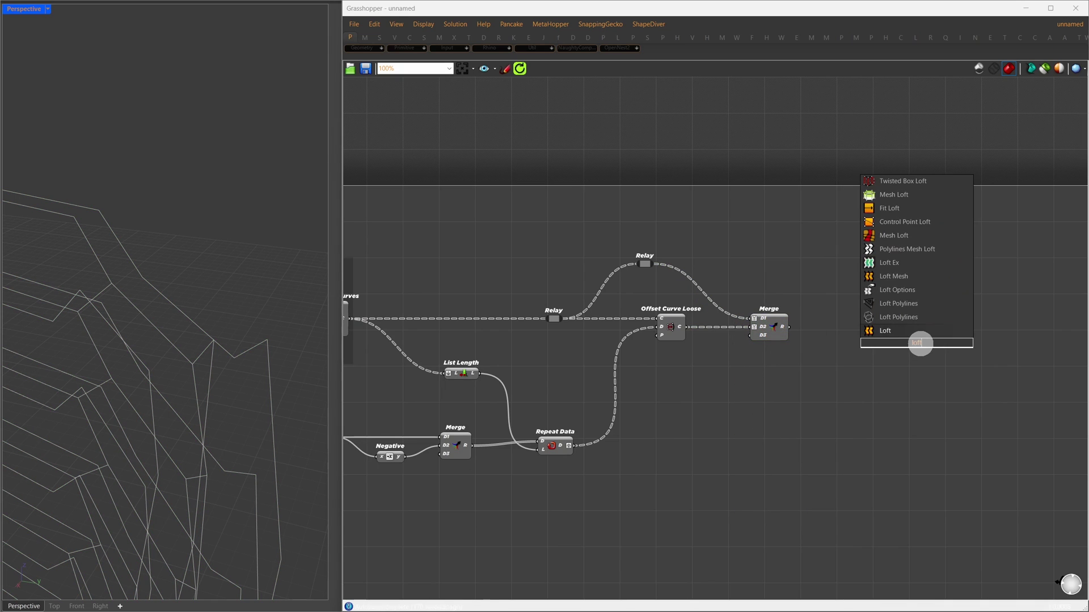
left_click(914, 334)
left_click_drag(790, 327, 895, 333)
Turn off the preview of the components feeding the Loft and inspect the lofted surfaces
left_click(687, 434)
left_click_drag(688, 433, 0, 77)
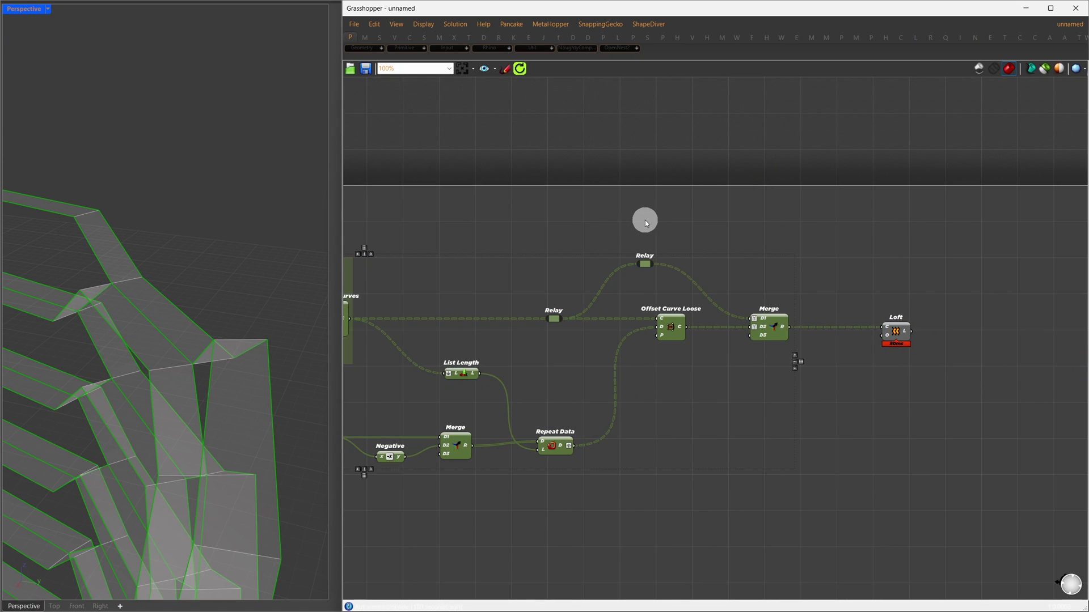
middle_click(664, 204)
left_click(696, 169)
scroll(111, 299, "down", 6)
right_click_drag(255, 247, 161, 321)
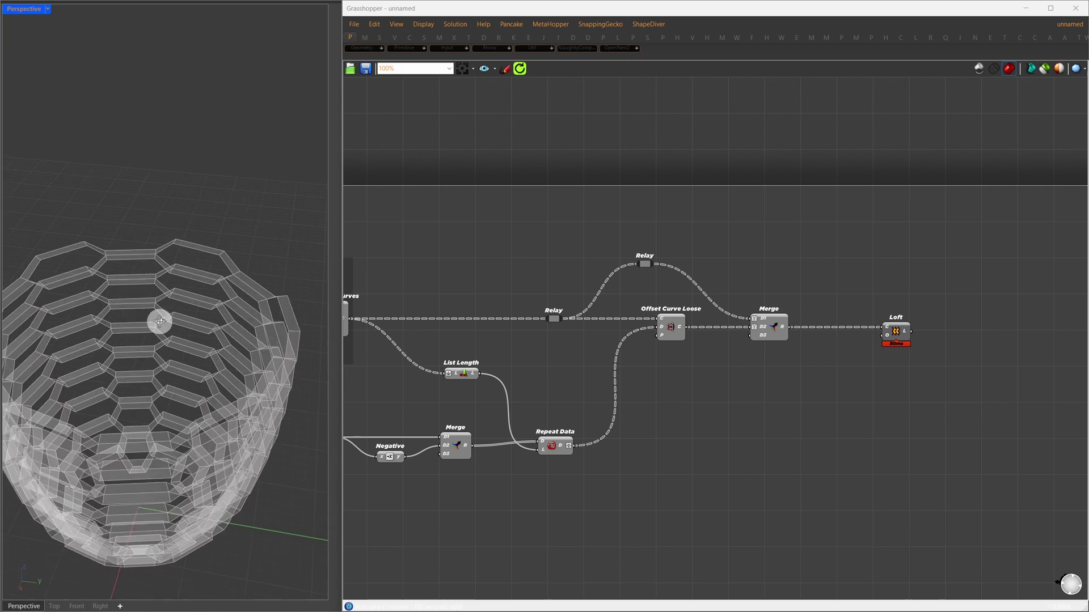
scroll(178, 243, "up", 5)
right_click_drag(178, 243, 204, 287, "shift")
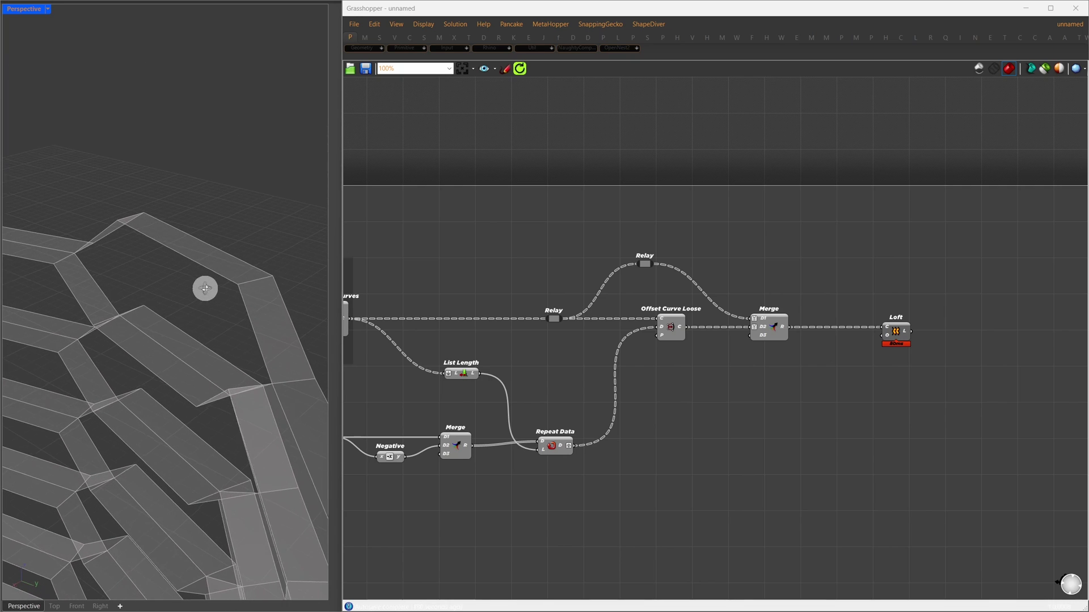
Move the offset components away from Connect Curves behind a new relay and set the offset distance slider to about 1.87
right_click_drag(627, 401, 735, 386)
scroll(739, 344, "down", 3)
scroll(732, 330, "up", 2)
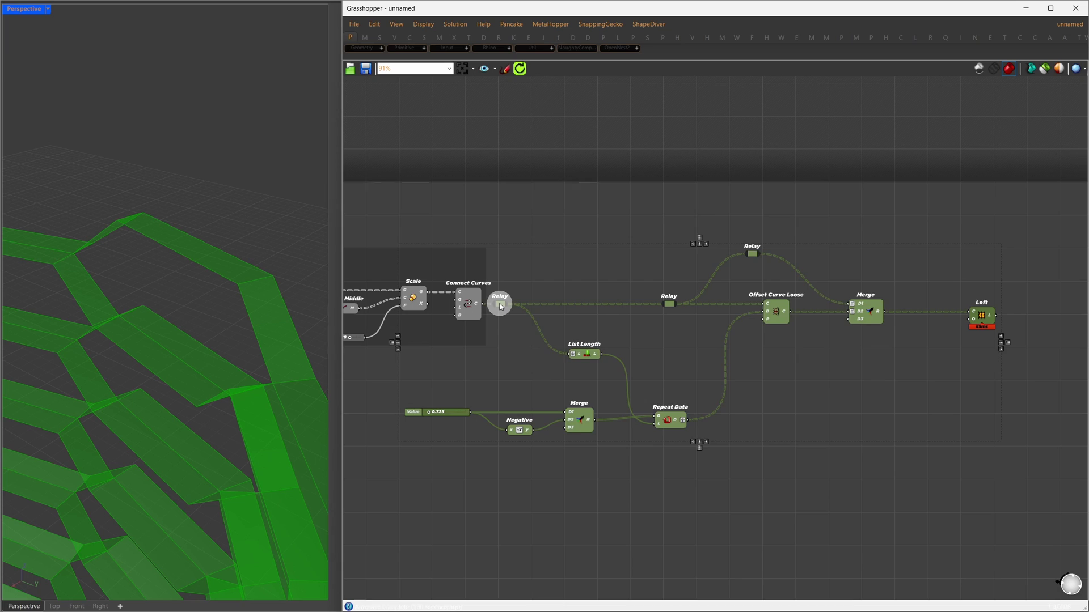
left_click_drag(501, 306, 608, 307)
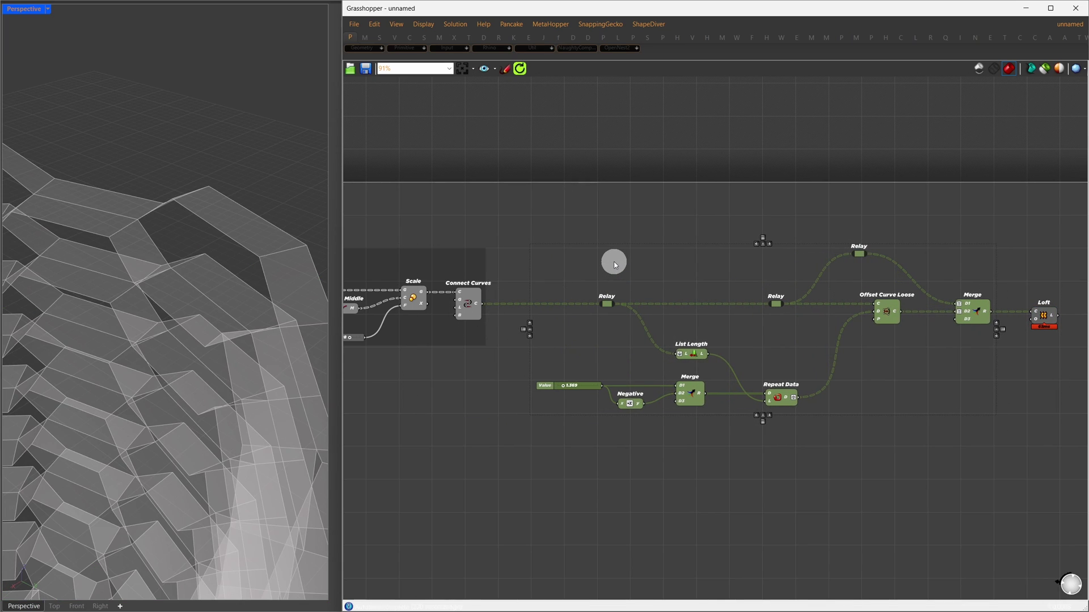
Group the offset components without the Loft and connect a new XY Plane to Offset Curve Loose's plane input
key("ctrl+g")
left_click(713, 513)
double_click(797, 323)
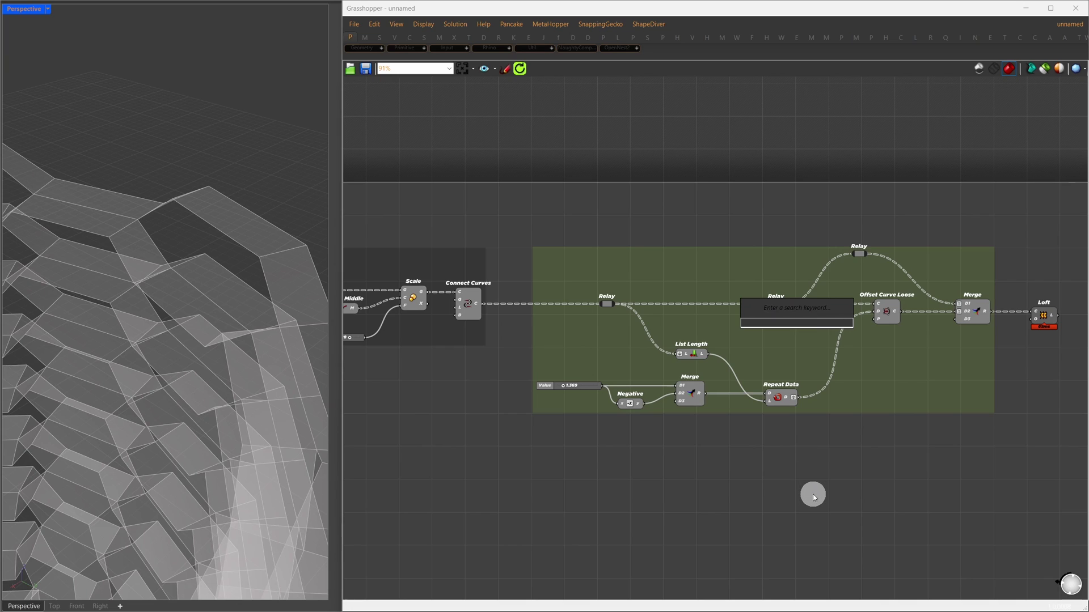
type("xy")
left_click(773, 315)
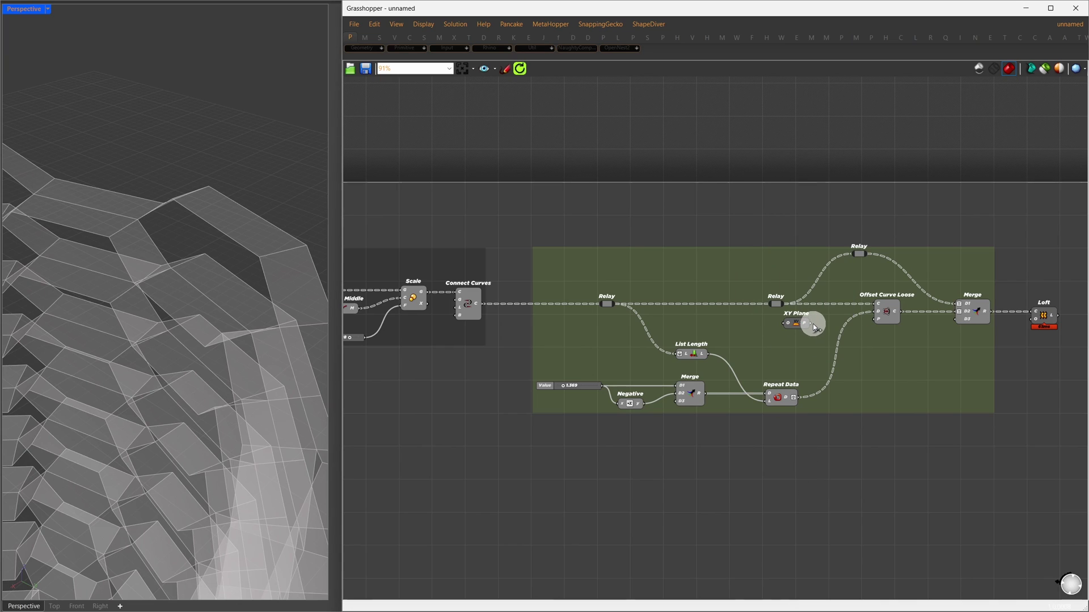
mouse_move(814, 326)
left_mouse_down()
mouse_move(889, 324)
mouse_move(878, 319)
left_mouse_up()
Add a scribble reading "Alternating In-Out Offset" above the offset components and include it in their group
double_click(748, 547)
type("~Alternating I- ANd Out")
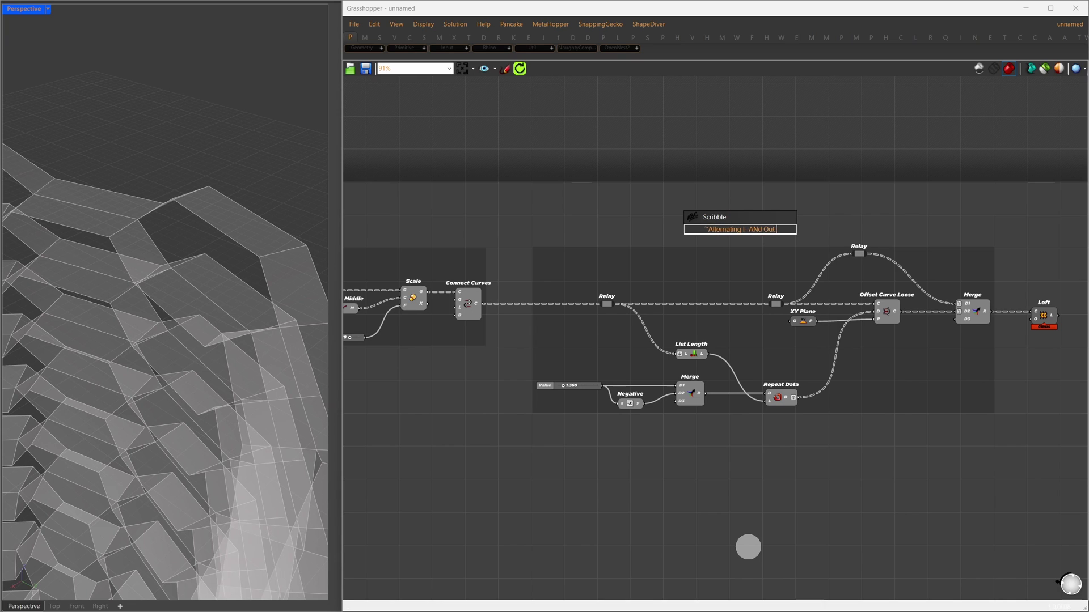
type(" Offset")
key("Return")
left_click(777, 235)
right_click(758, 260)
left_click(794, 341)
left_click(782, 475)
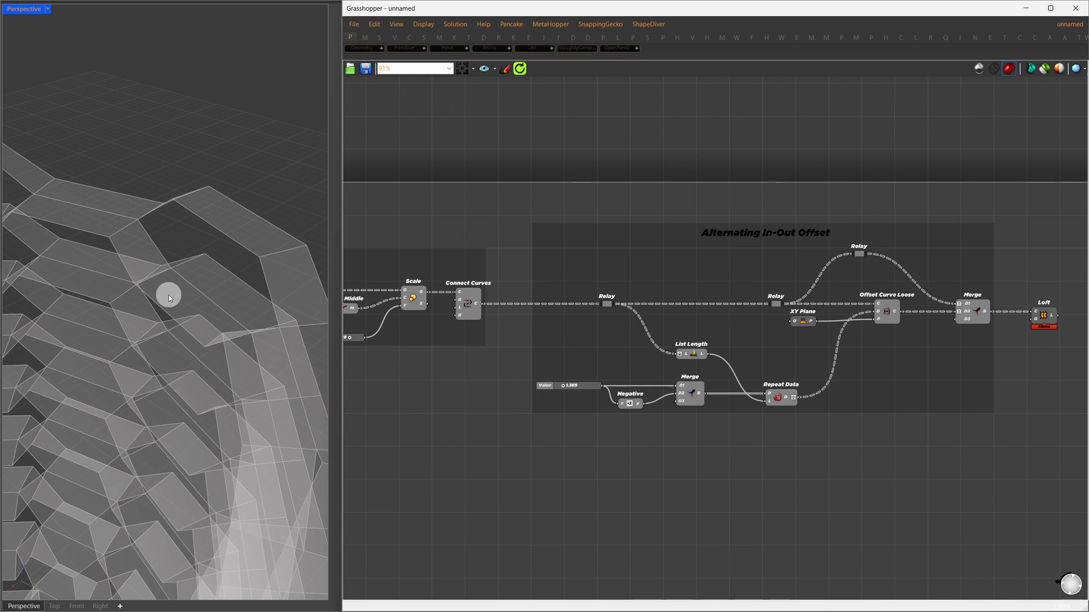
Add a Brep Join component fed by the Loft result and flatten its breps input
mouse_move(168, 295)
right_mouse_down()
mouse_move(191, 277)
mouse_move(189, 258)
mouse_move(202, 287)
mouse_move(107, 341)
mouse_move(112, 382)
mouse_move(127, 374)
right_mouse_up()
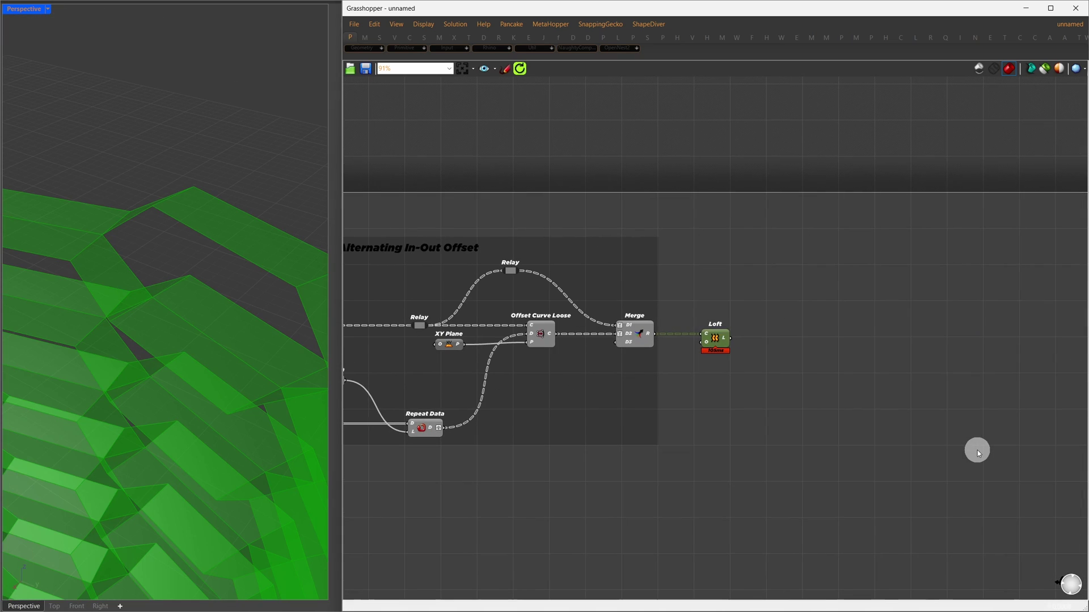
right_click_drag(922, 371, 804, 369)
right_click_drag(803, 368, 780, 368)
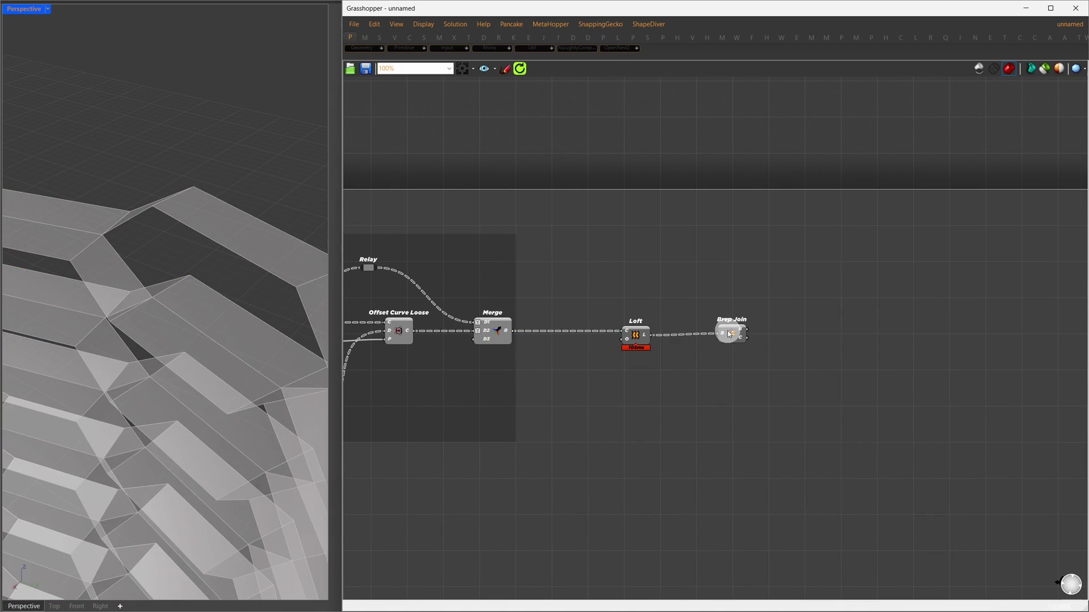
left_click_drag(728, 331, 709, 335)
right_click(720, 336)
left_click(737, 400)
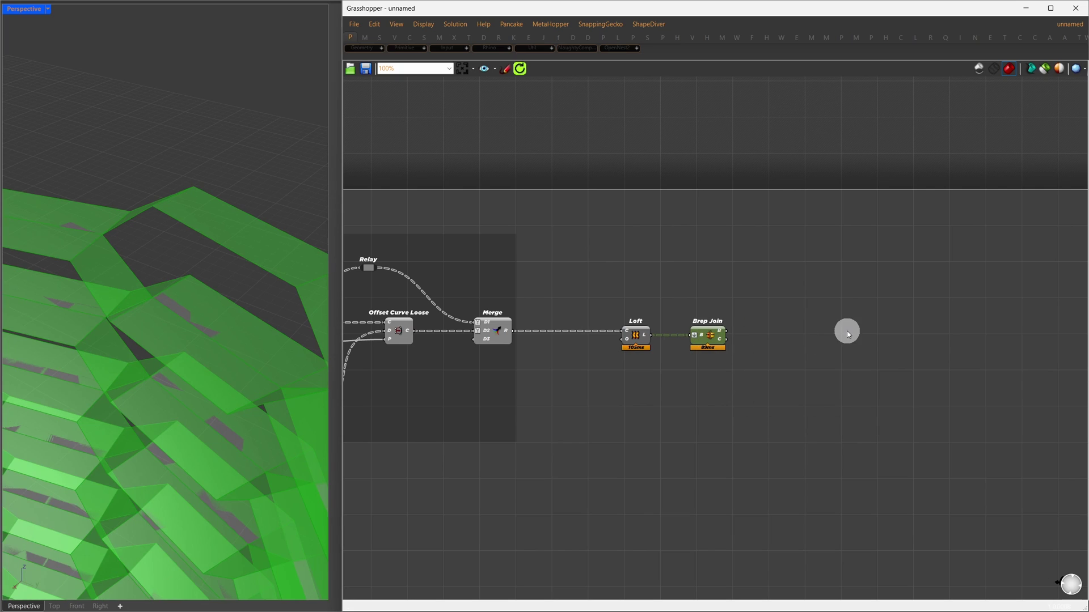
Add an Extrude component fed by the Brep Join result and connect a Unit Z vector as its direction
double_click(847, 334)
type("extrude")
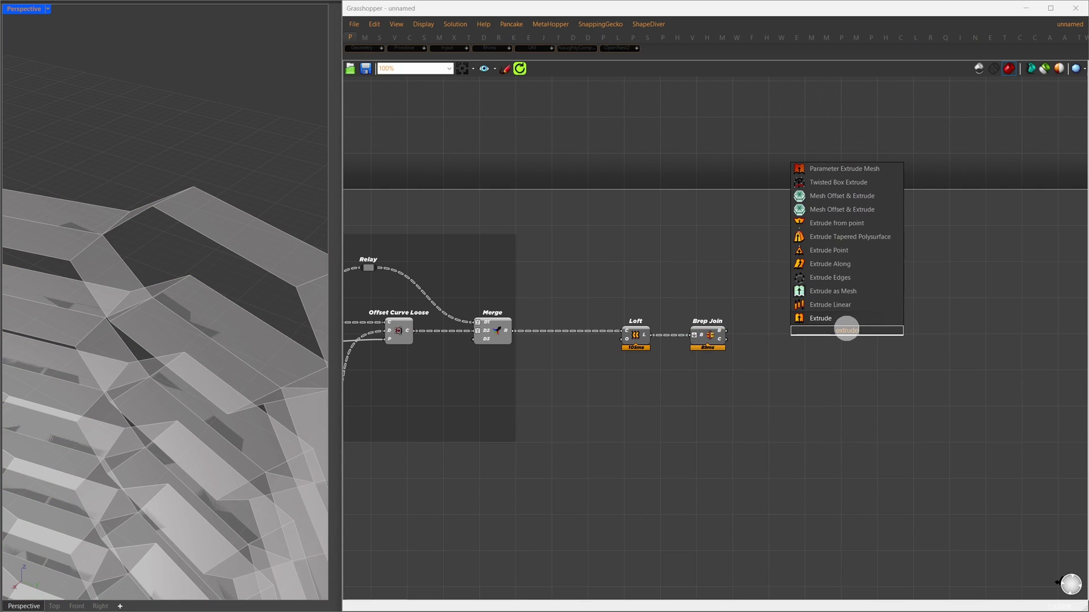
left_click(828, 319)
left_click_drag(727, 330, 834, 333)
mouse_move(846, 334)
left_mouse_down()
mouse_move(796, 336)
mouse_move(745, 395)
mouse_move(786, 342)
mouse_move(824, 336)
left_mouse_up()
double_click(769, 363)
type("z")
left_click(766, 351)
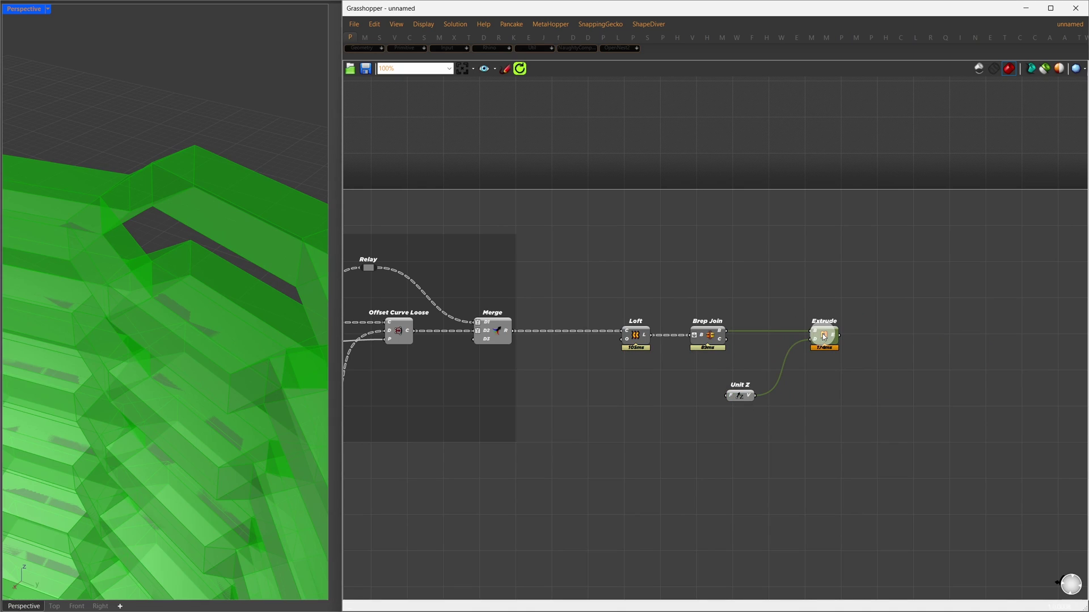
Drive the Unit Z factor with a Negative component fed by a number slider at 0.12
double_click(698, 398)
type("neg")
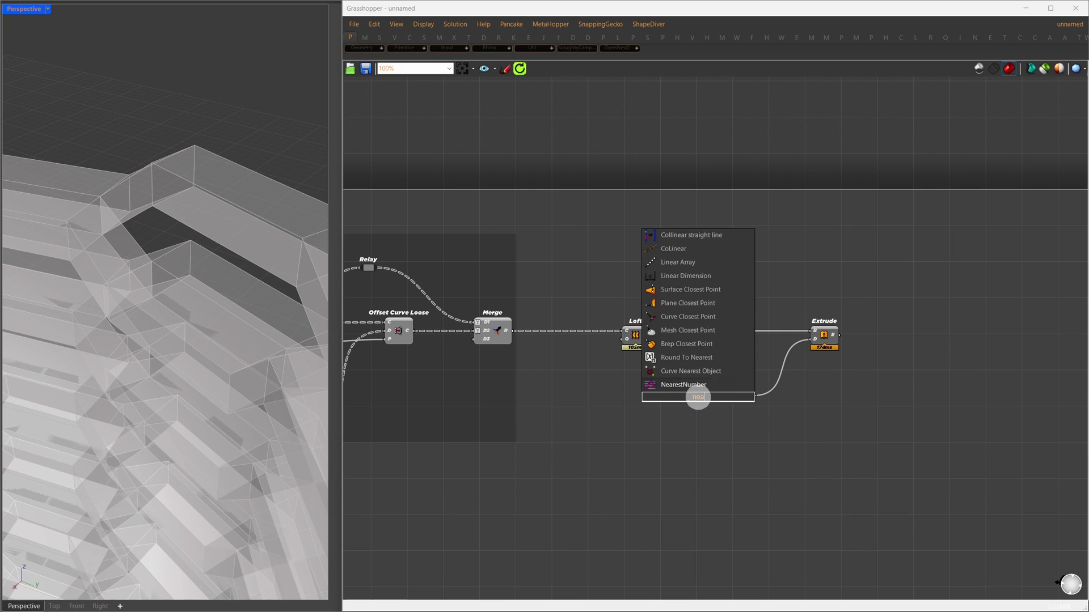
key("Return")
key("ctrl+v")
left_click_drag(633, 401, 692, 400)
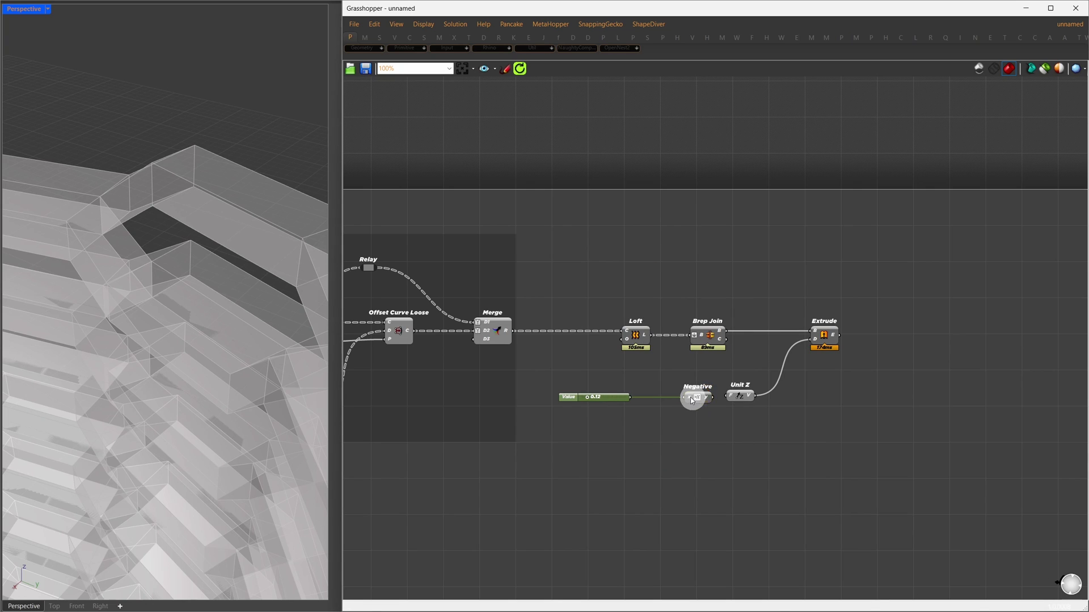
Preview the Extrude through a Custom Preview with a white Colour Swatch, and group the extrusion components behind a new relay above Brep Join
left_click(783, 443)
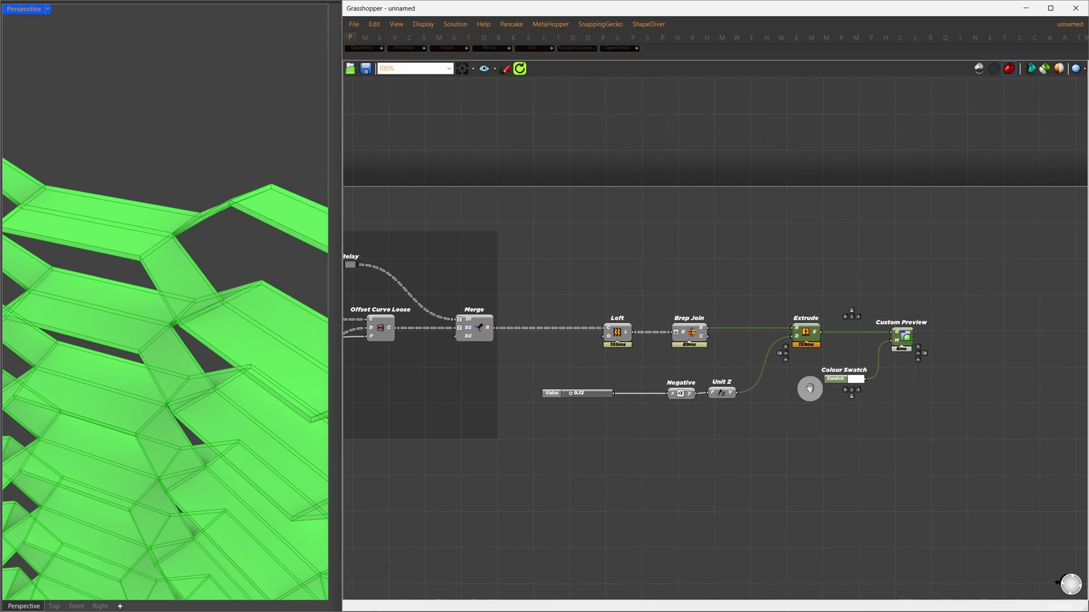
right_click_drag(805, 384, 714, 382)
left_click_drag(850, 454, 434, 375, "shift")
left_click_drag(717, 324, 936, 213)
left_click(894, 301)
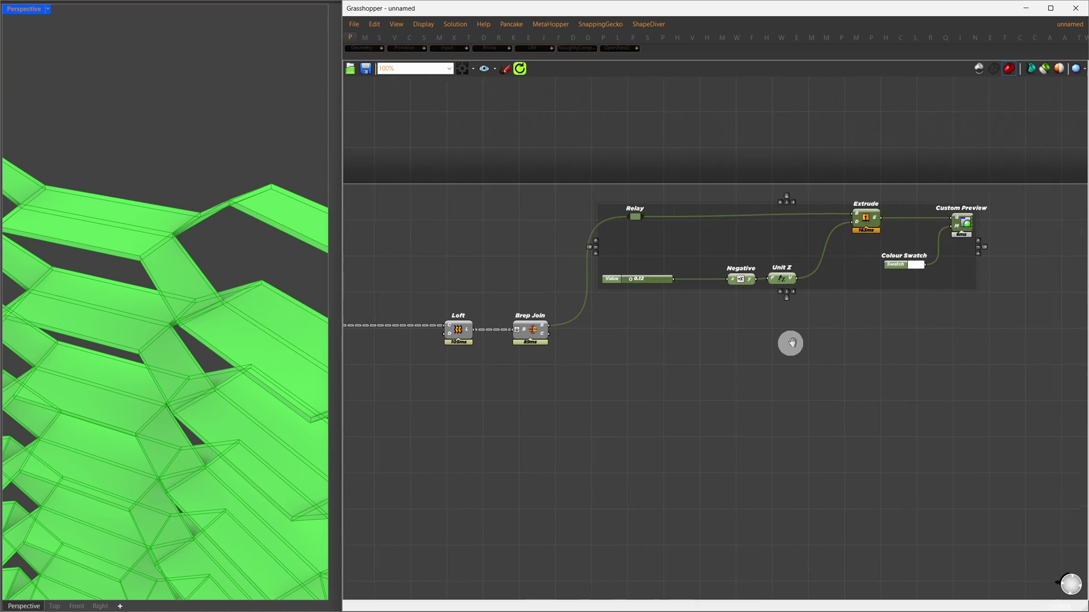
Add a scribble reading "Thickness + Preview" above the extrusion components and include it in their group
left_click(765, 412)
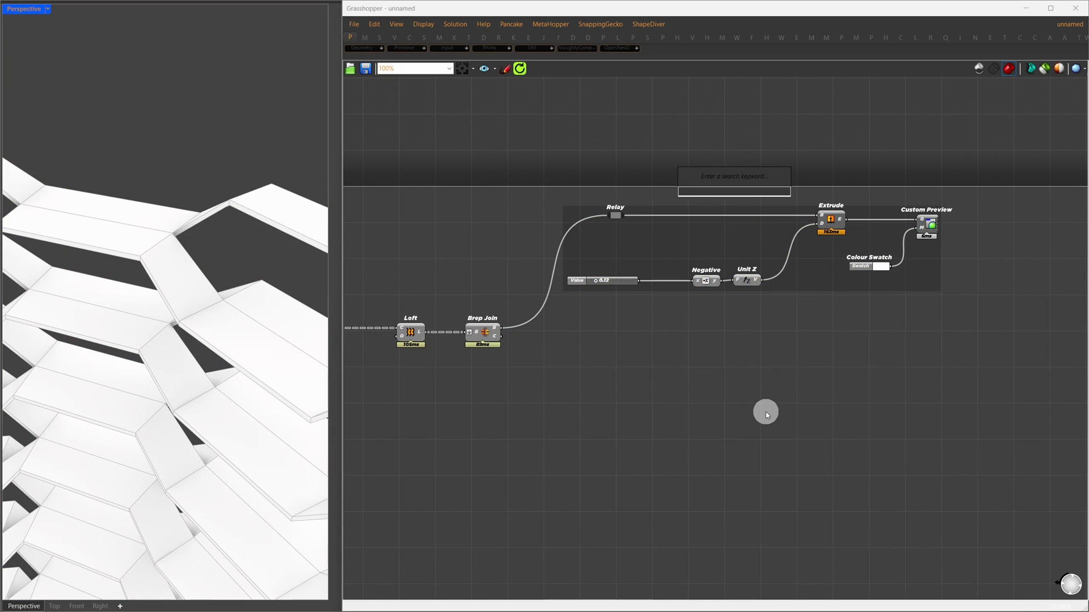
type("Thickness + Preview")
key("Return")
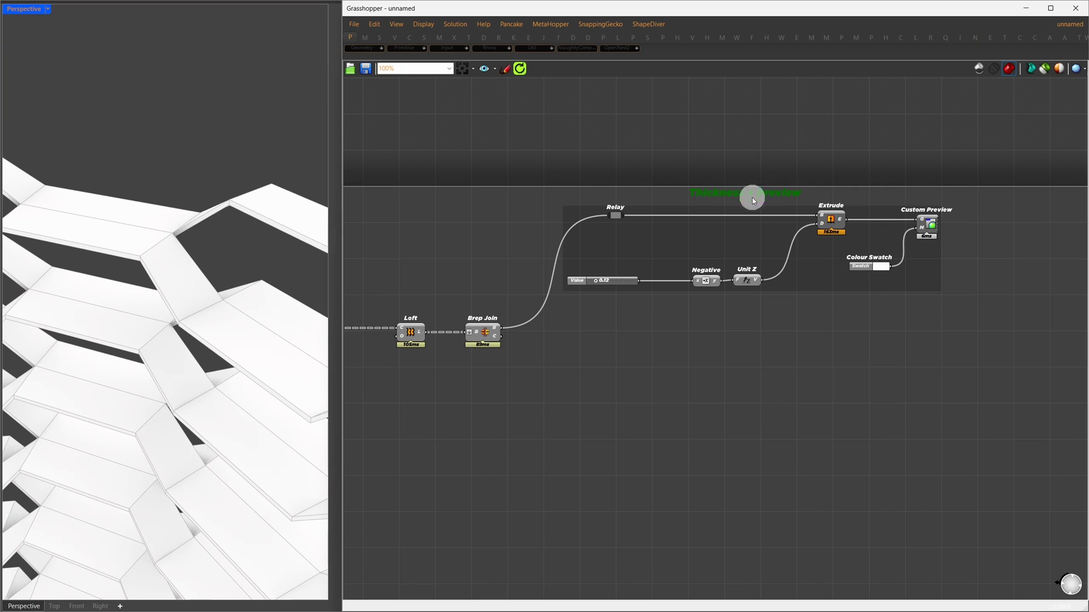
right_click(740, 244)
left_click(772, 321)
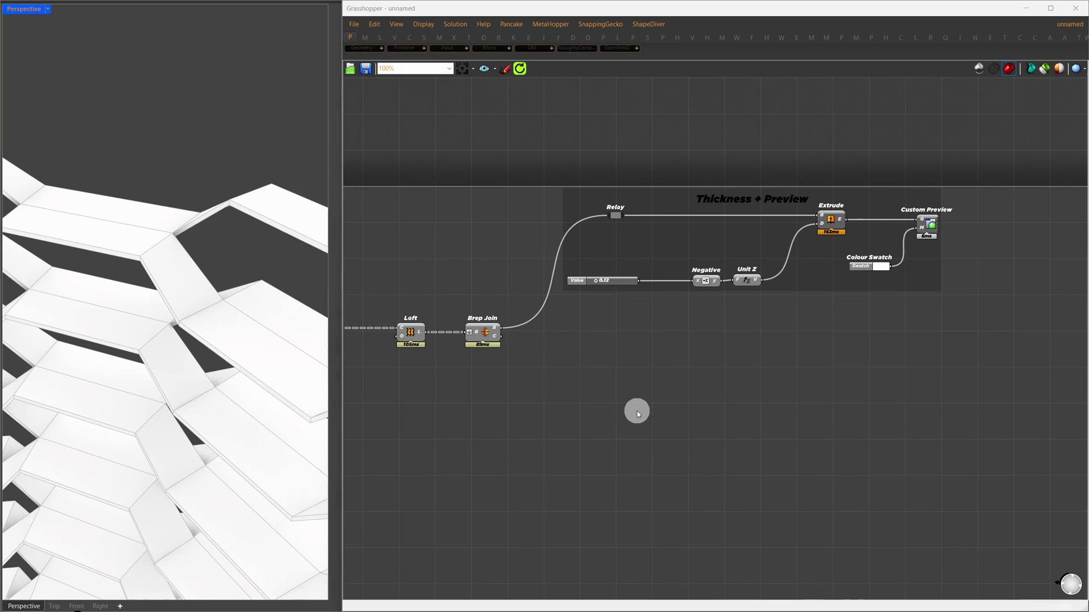
Add a Deconstruct Brep component fed by the Brep Join result and place it below the Thickness + Preview group
double_click(637, 413)
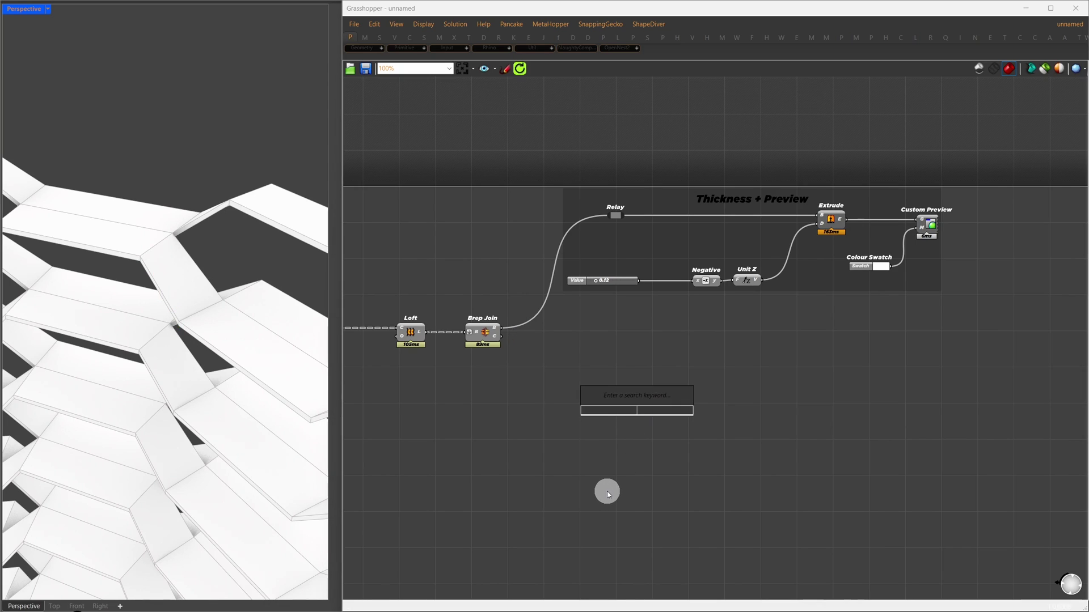
type("deconstruct bre")
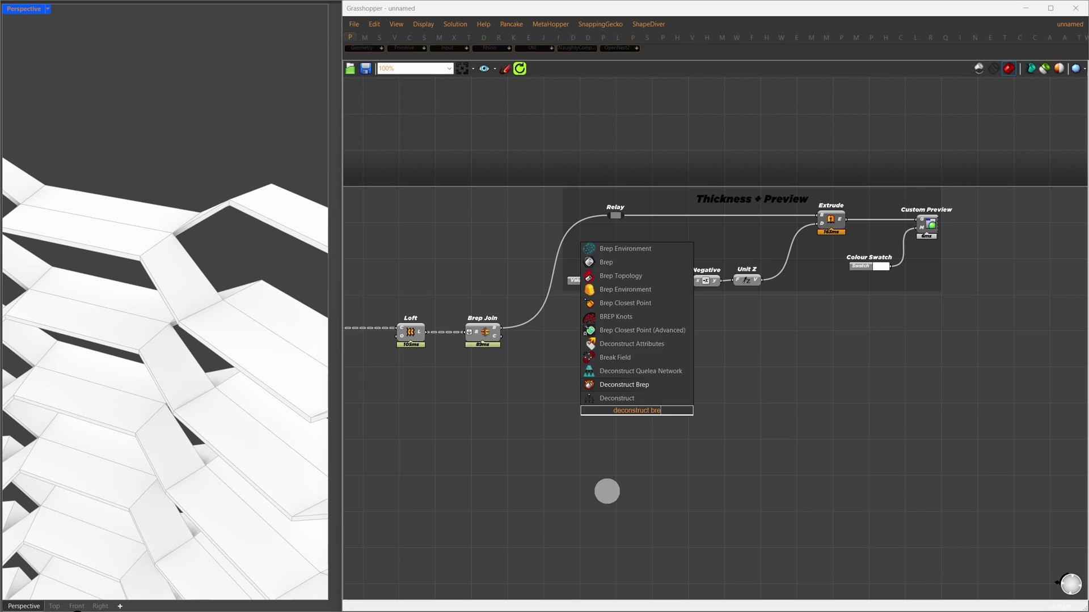
key("Return")
left_click_drag(499, 328, 625, 410)
right_click_drag(681, 474, 590, 314)
scroll(614, 355, "up", 1)
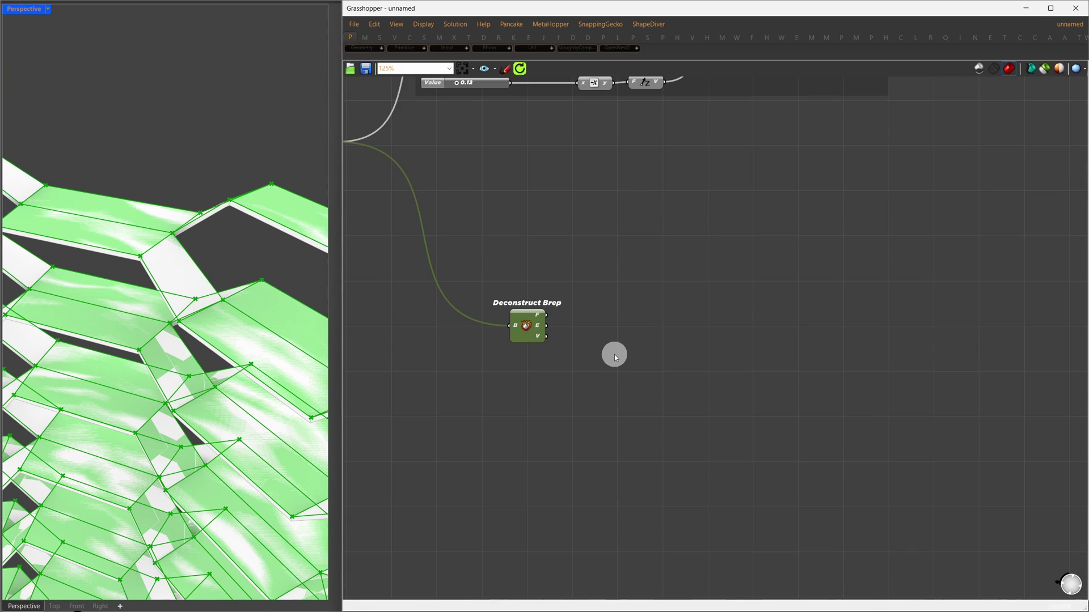
right_click_drag(614, 355, 583, 322)
left_click_drag(503, 300, 527, 355)
left_click(703, 349)
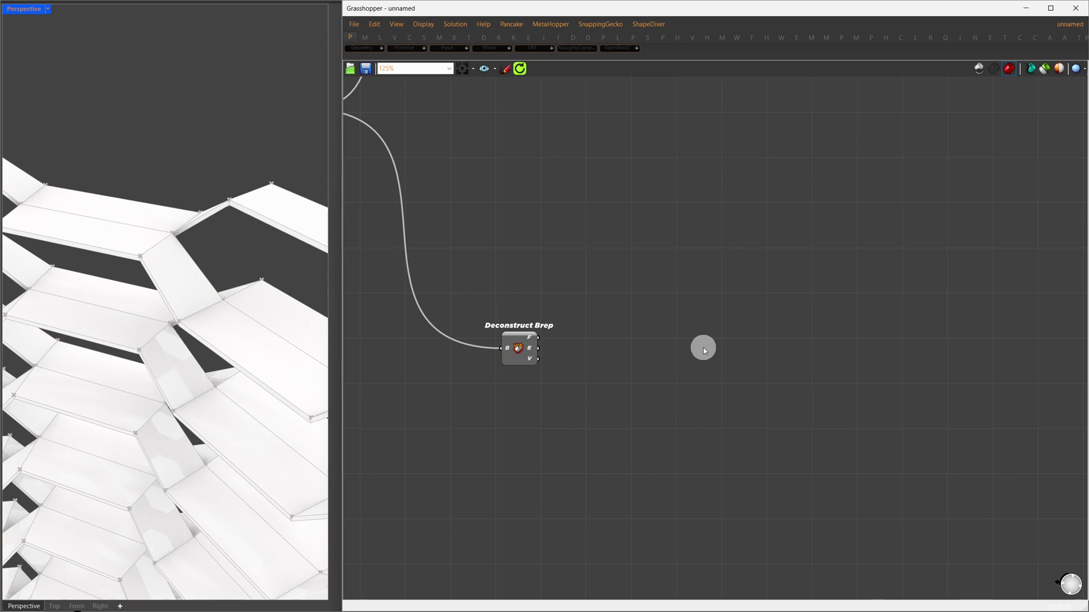
Add a Dispatch component and connect Deconstruct Brep's faces to its list input
double_click(703, 350)
type("dispatch")
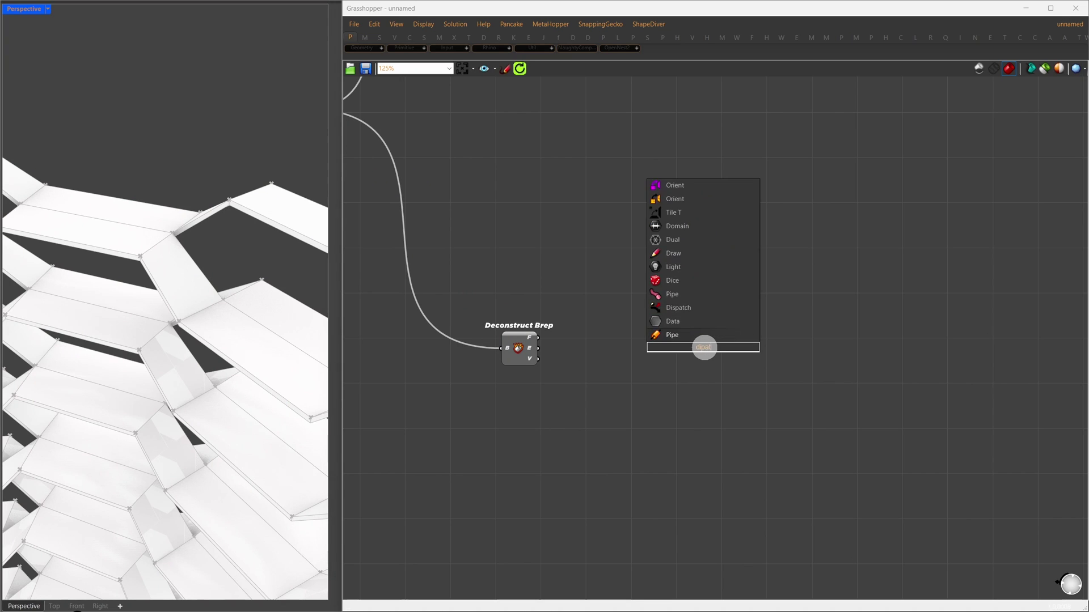
key("Return")
left_click_drag(706, 351, 781, 361)
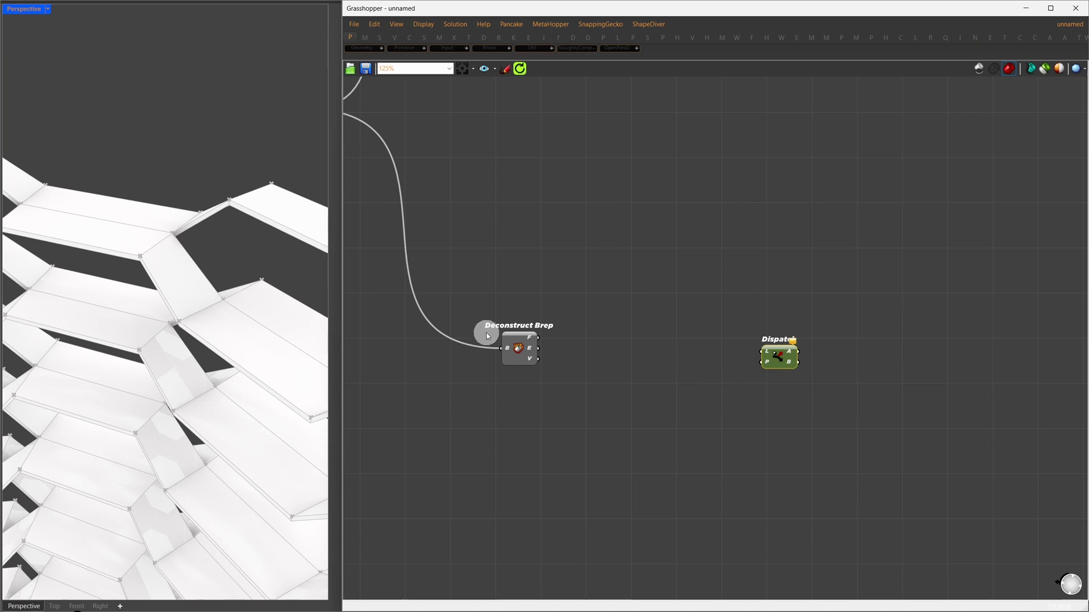
left_click_drag(537, 338, 807, 342)
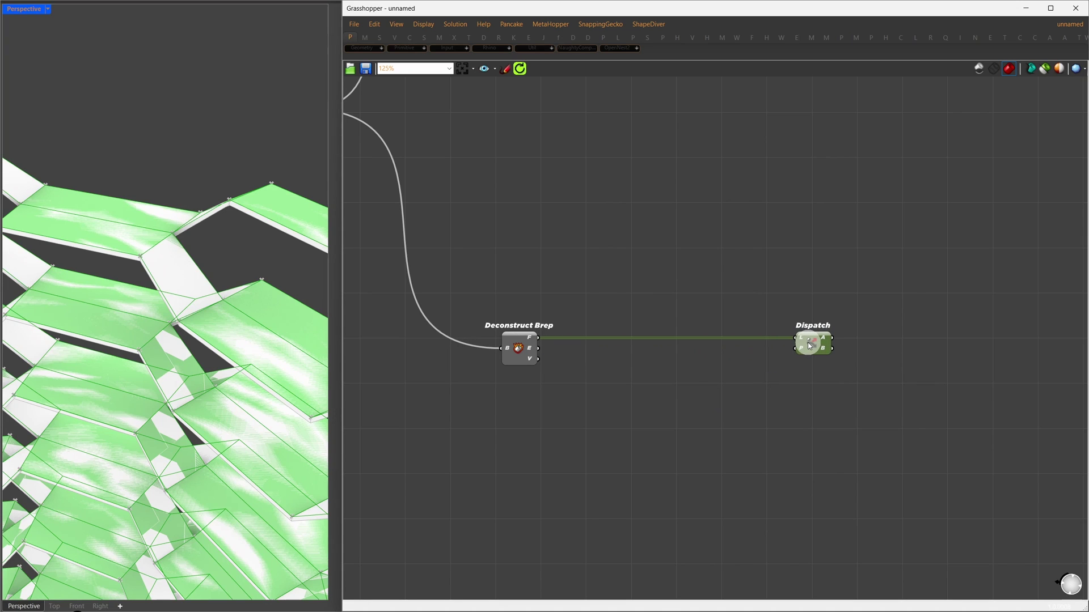
Add an Is Planar component fed by the Deconstruct Brep faces and connect its planar result to Dispatch's pattern input
double_click(700, 403)
type("is planar")
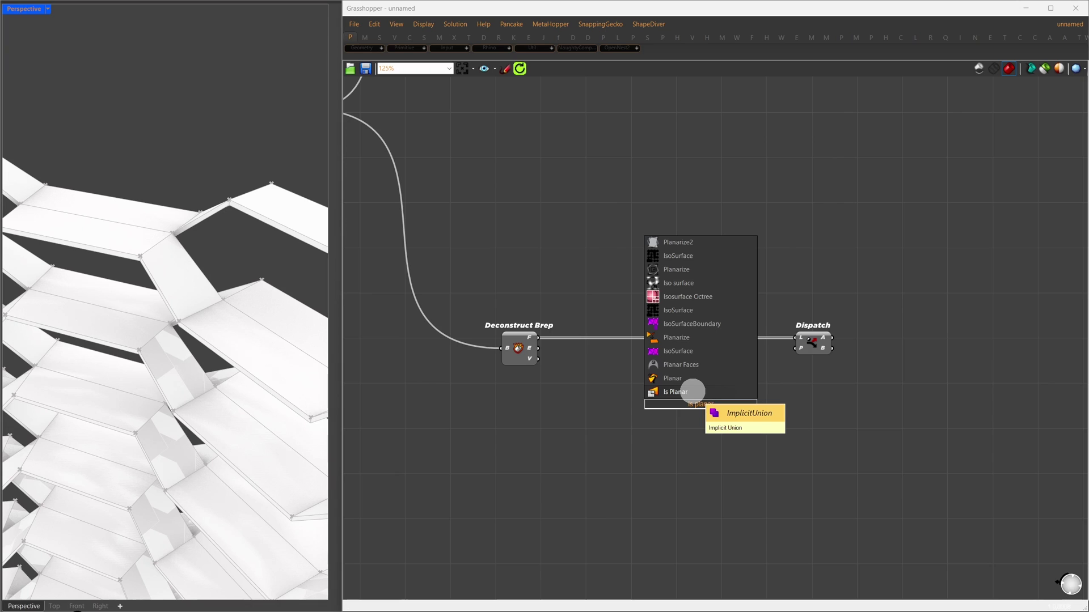
left_click(692, 391)
left_click_drag(696, 394, 588, 376)
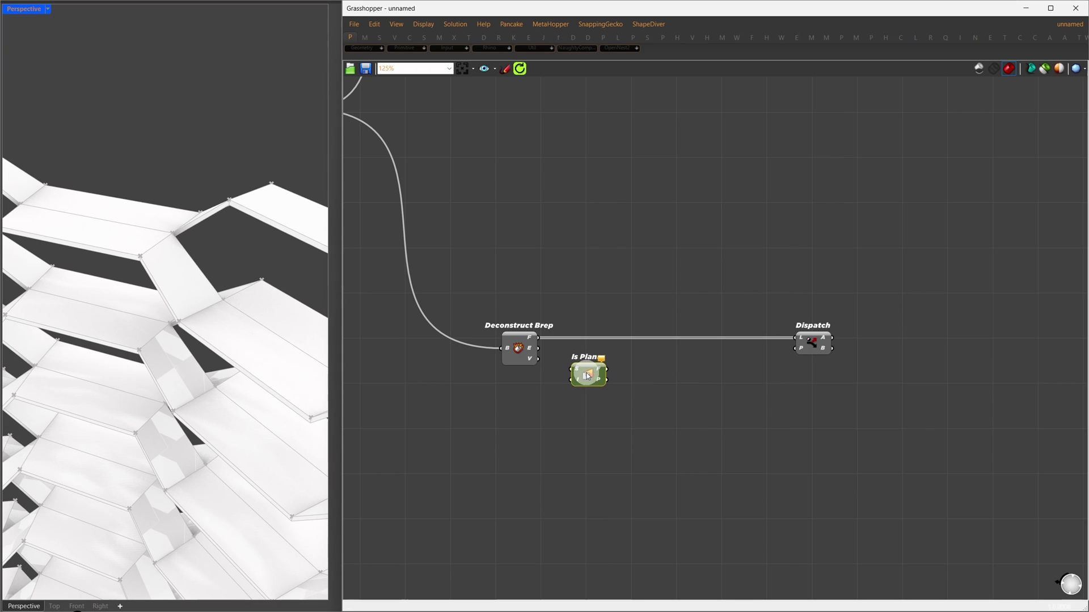
left_click_drag(526, 338, 606, 407)
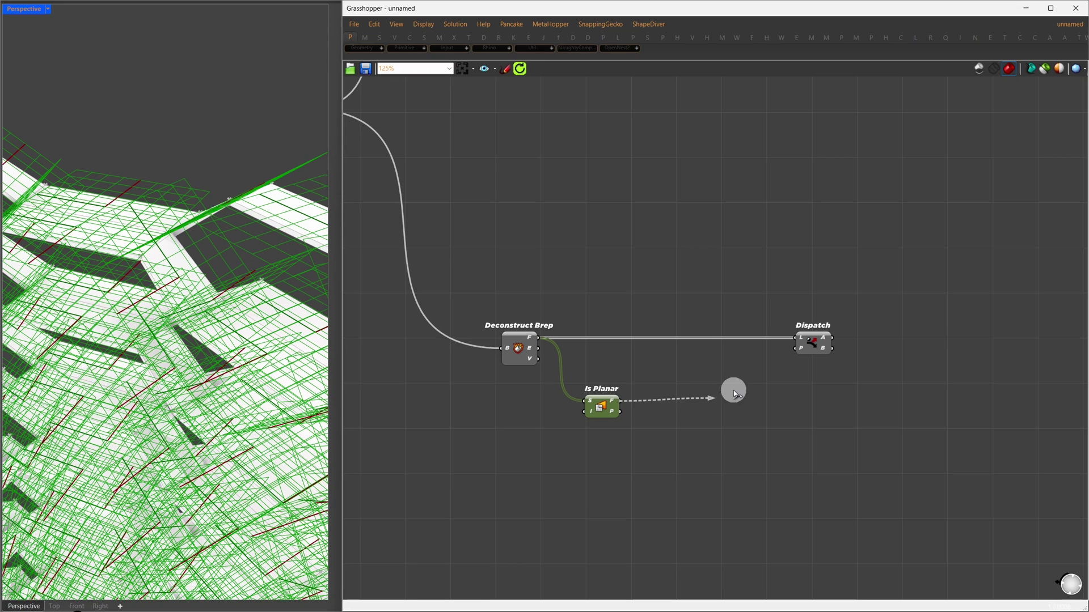
left_click_drag(733, 390, 689, 338)
Turn off the preview of Deconstruct Brep and Is Planar
left_click_drag(640, 441, 489, 266)
middle_click(598, 260)
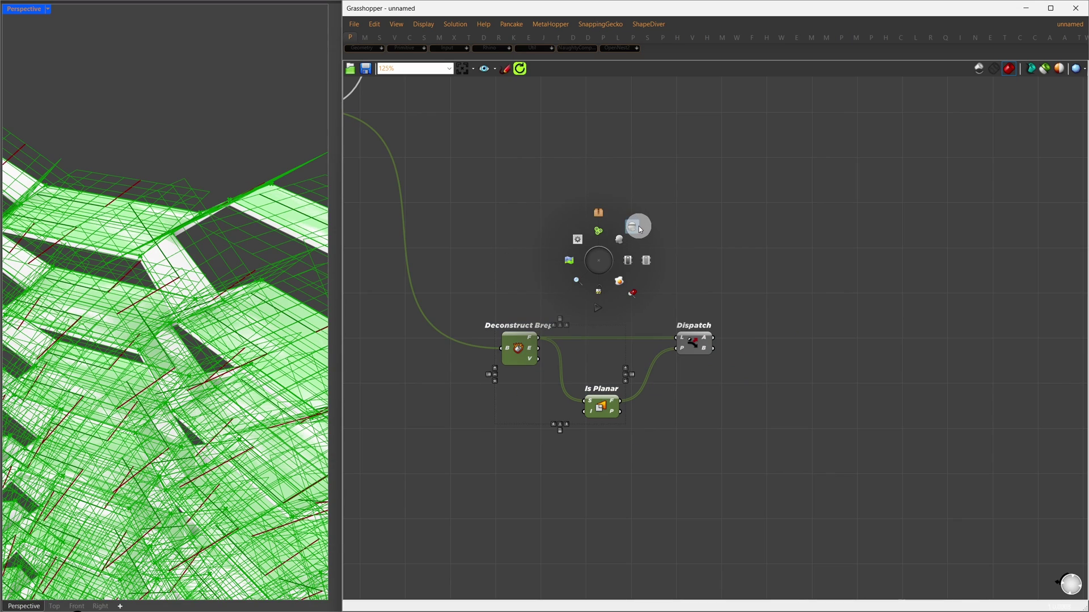
left_click(639, 227)
Add a Surface parameter and connect it to Dispatch's B output to collect the non-planar faces
double_click(793, 284)
type("surfac")
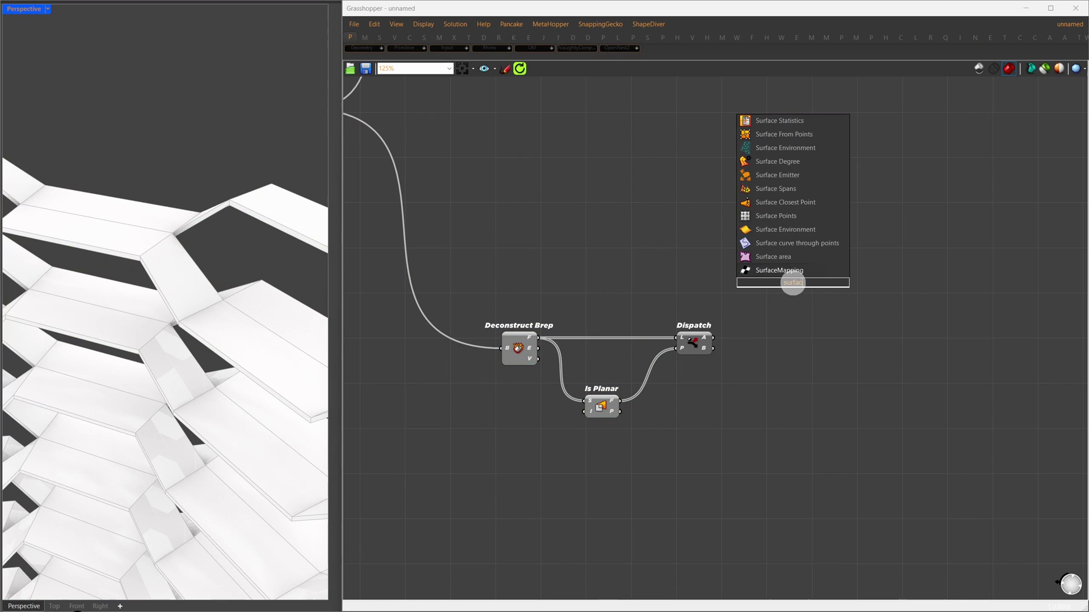
type("e")
left_click(781, 274)
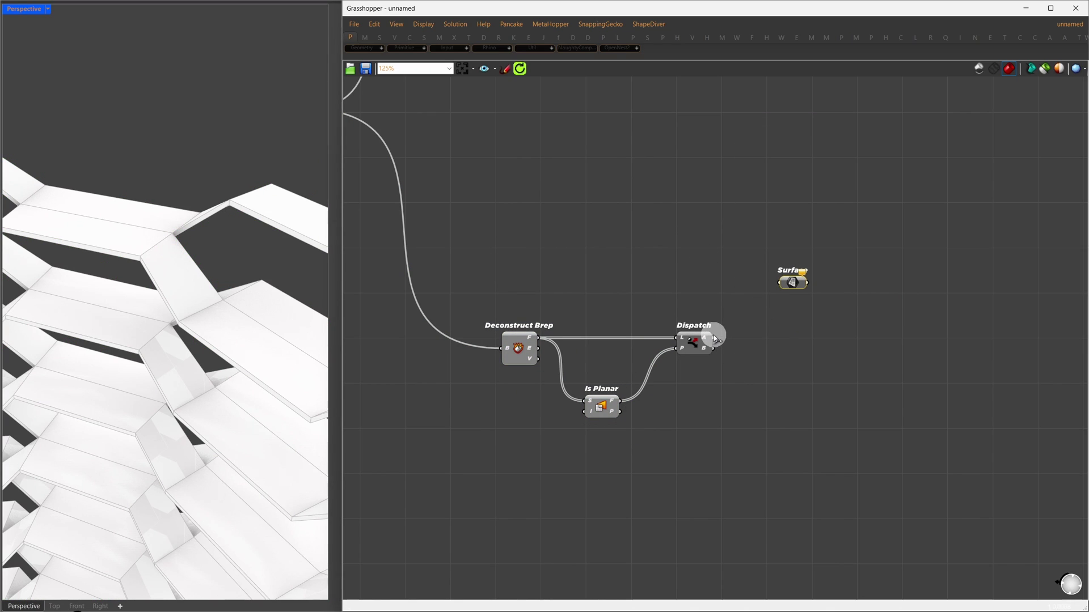
left_click_drag(776, 280, 771, 338)
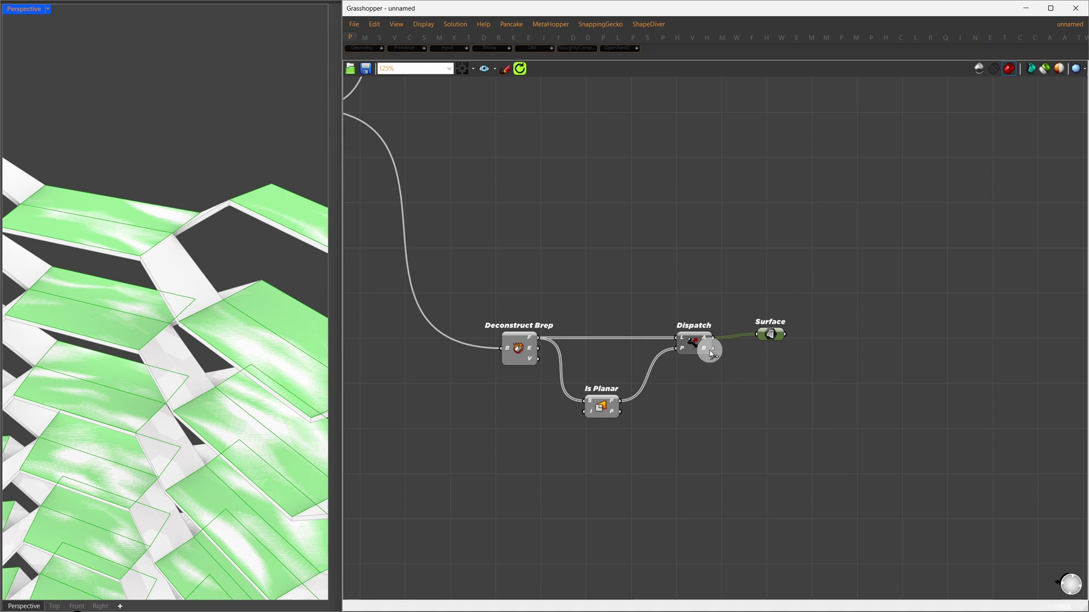
left_click_drag(713, 349, 774, 354)
Hide the preview of every component except the Surface parameter and inspect its faces up close
right_click_drag(144, 375, 173, 378)
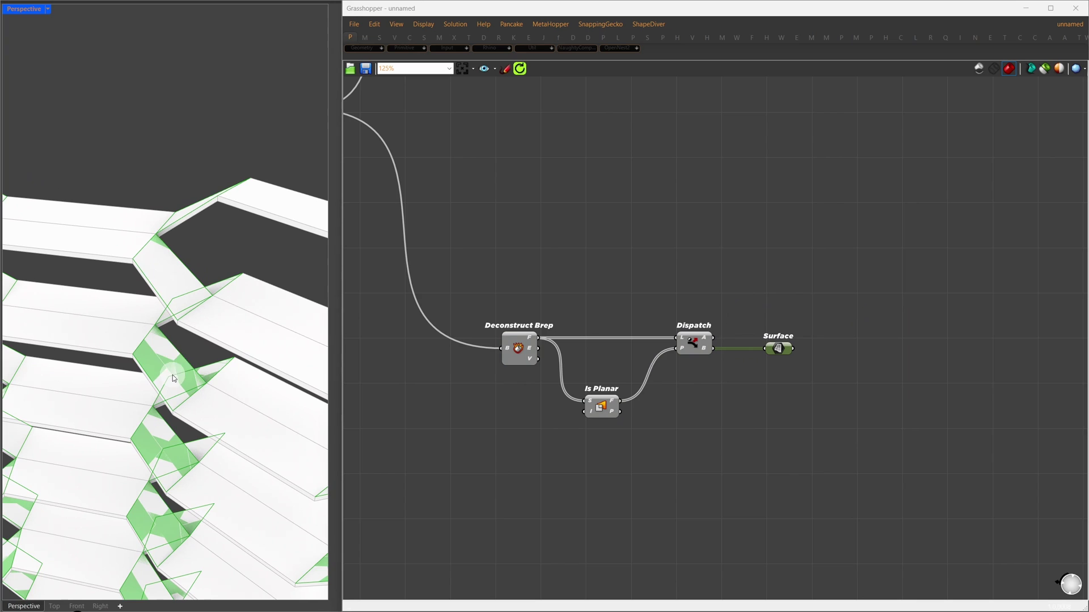
right_click_drag(163, 461, 151, 441)
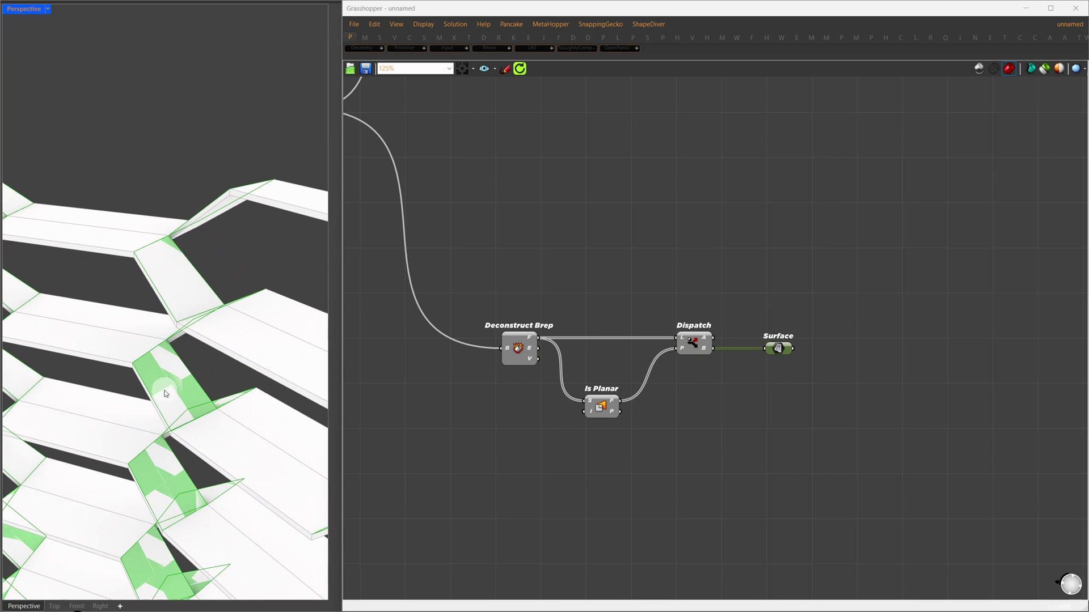
right_click_drag(856, 365, 738, 366)
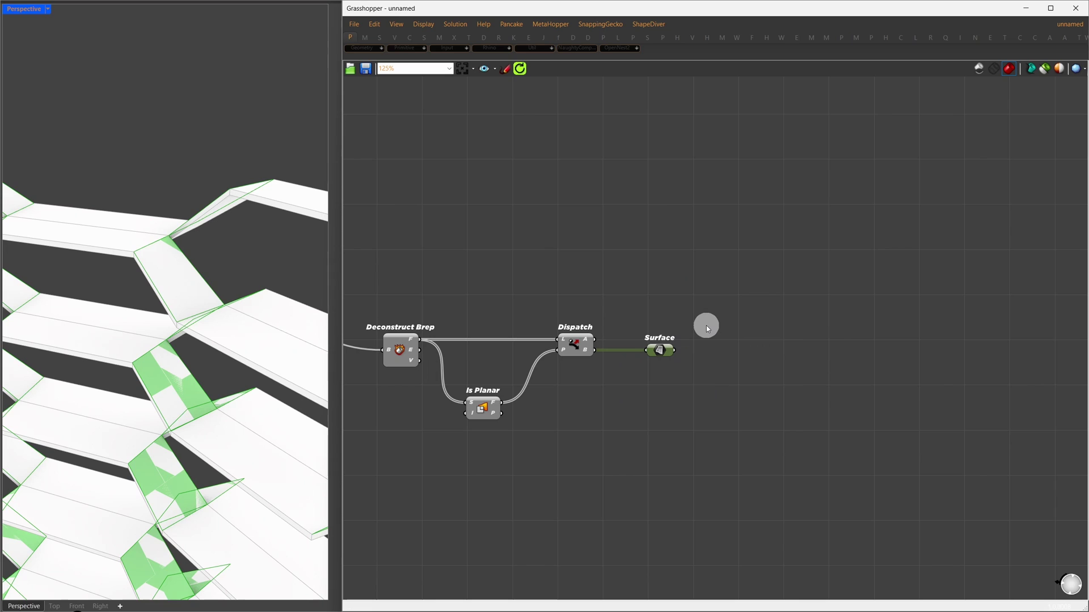
key("ctrl+i")
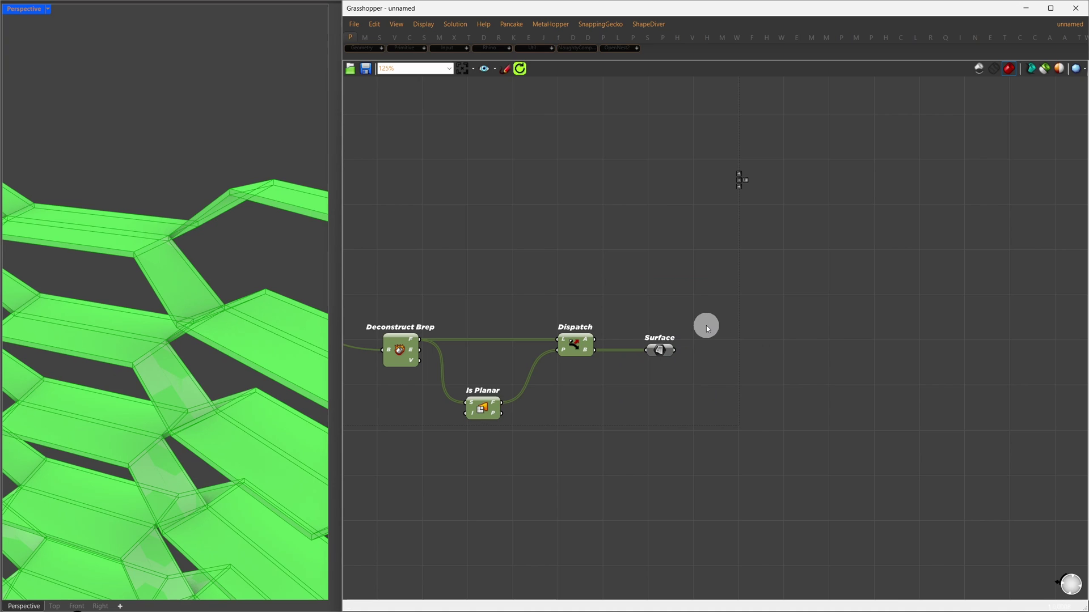
middle_click(706, 326)
left_click(739, 290)
left_click_drag(647, 448, 601, 300)
scroll(224, 304, "up", 8)
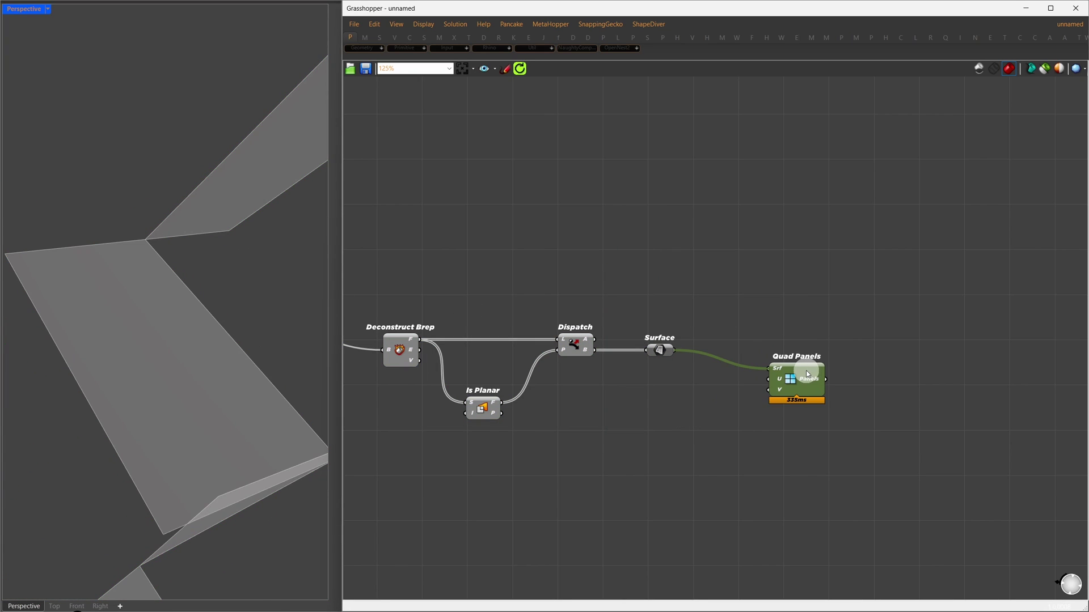
Feed the Surface parameter into an Isotrim component and a new Divide Domain² component
left_click_drag(786, 378, 802, 371)
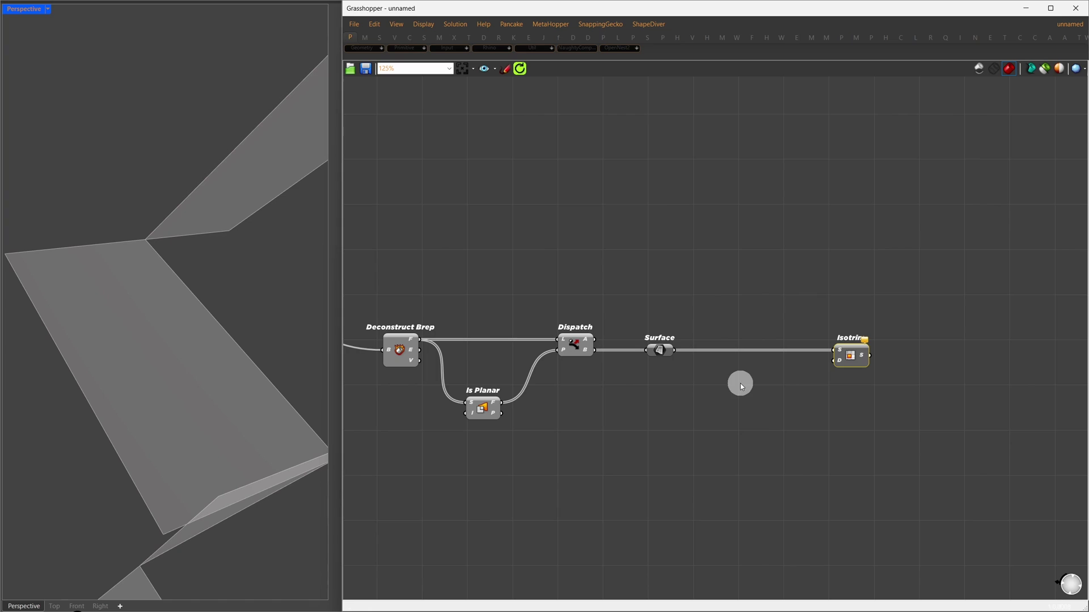
double_click(741, 383)
type("divide do")
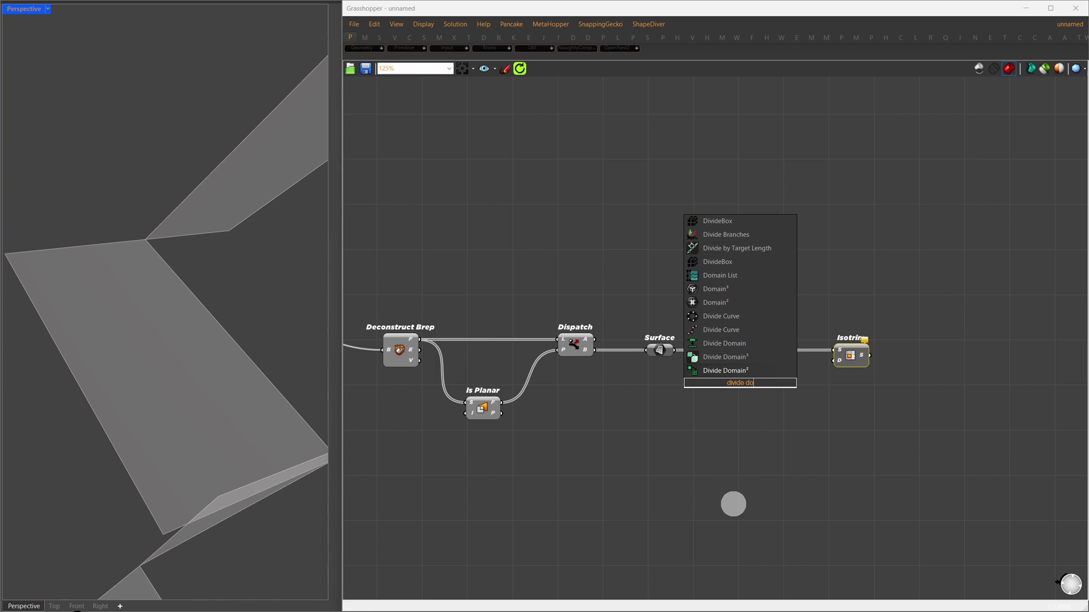
type("main 2")
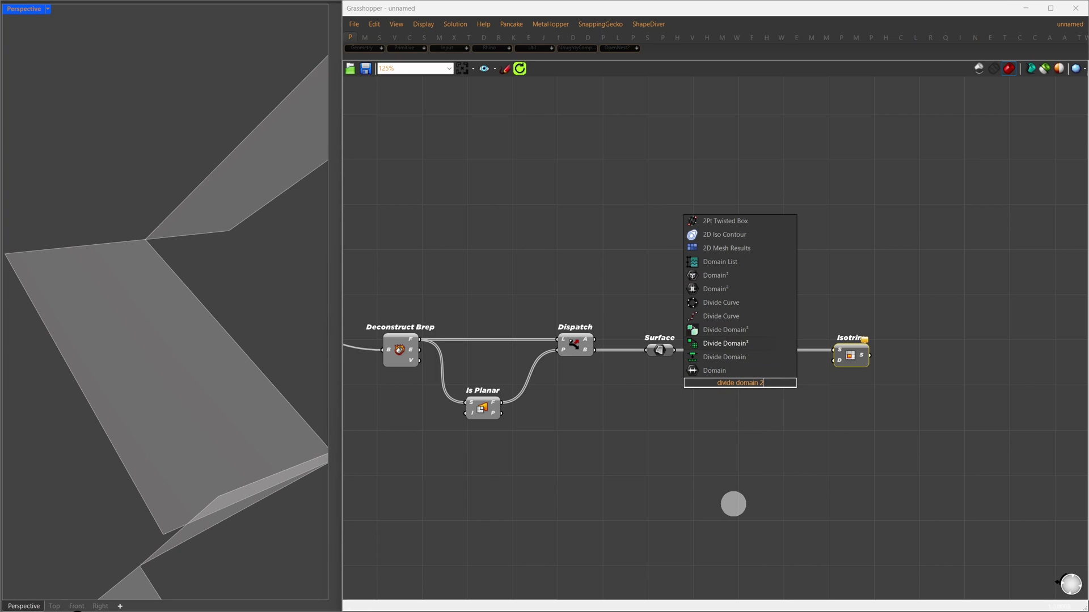
key("Return")
left_click_drag(675, 349, 741, 398)
Set Divide Domain² to U count 1 and V count 11 with sliders, and connect its segments to Isotrim with the surface input grafted
double_click(621, 424)
type("2")
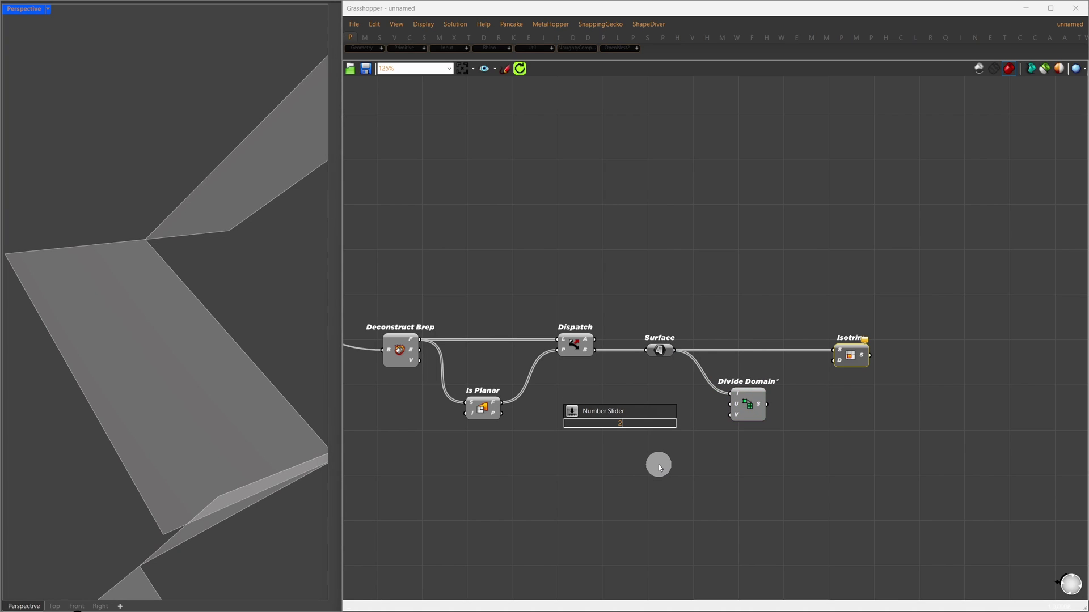
key("Return")
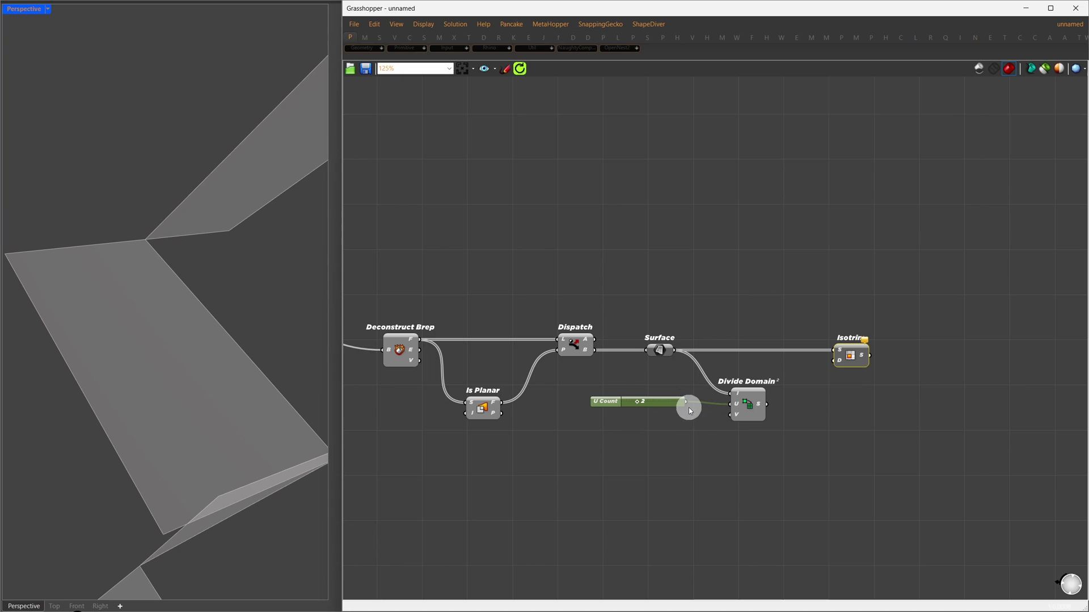
left_click_drag(676, 403, 731, 415)
double_click(669, 445)
type("12")
key("Return")
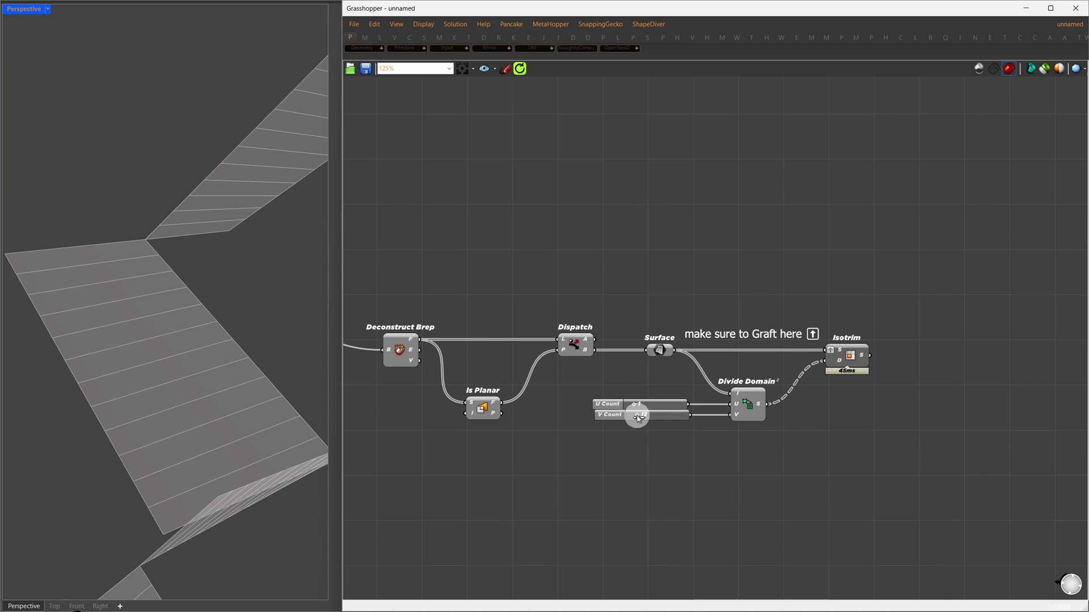
left_click_drag(638, 417, 637, 415)
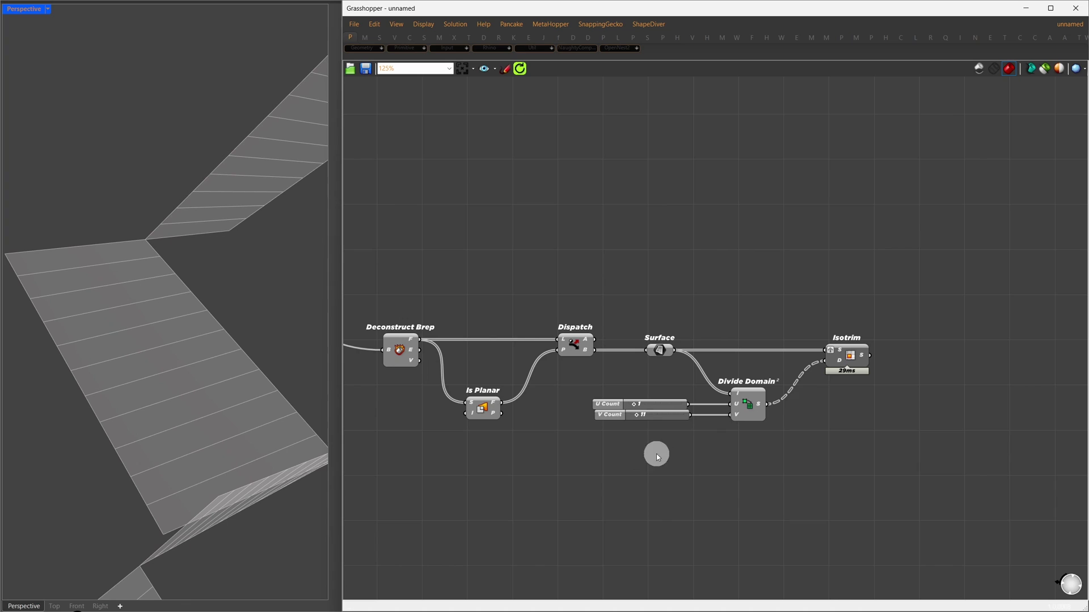
Add a Curve parameter and connect Isotrim's surface output to it to extract the strip outlines
right_click_drag(843, 376, 655, 375)
left_click_drag(705, 410, 641, 303)
left_click(797, 367)
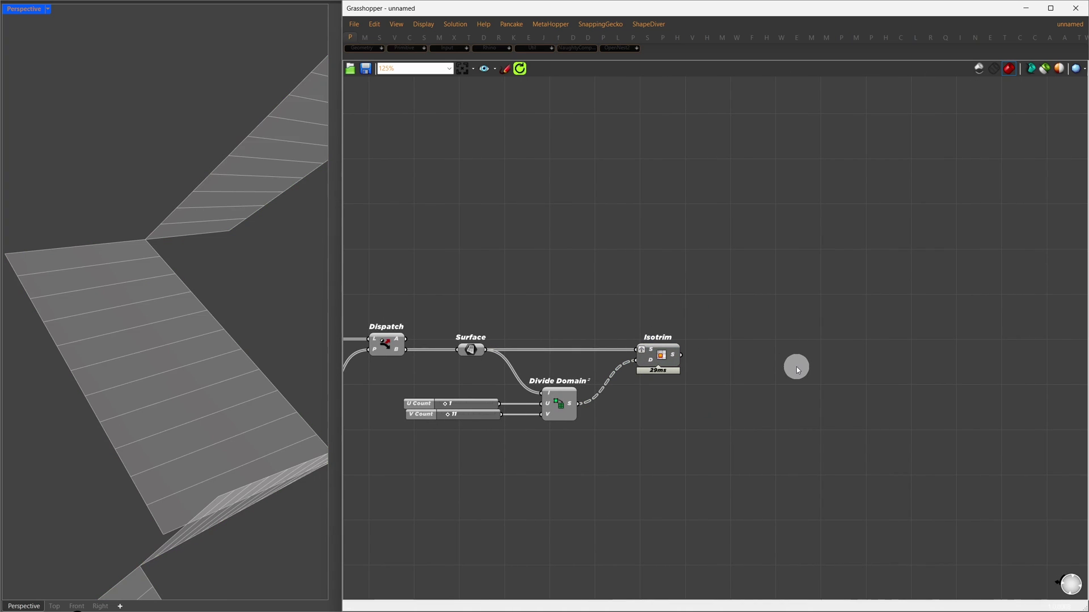
double_click(797, 366)
type("curve")
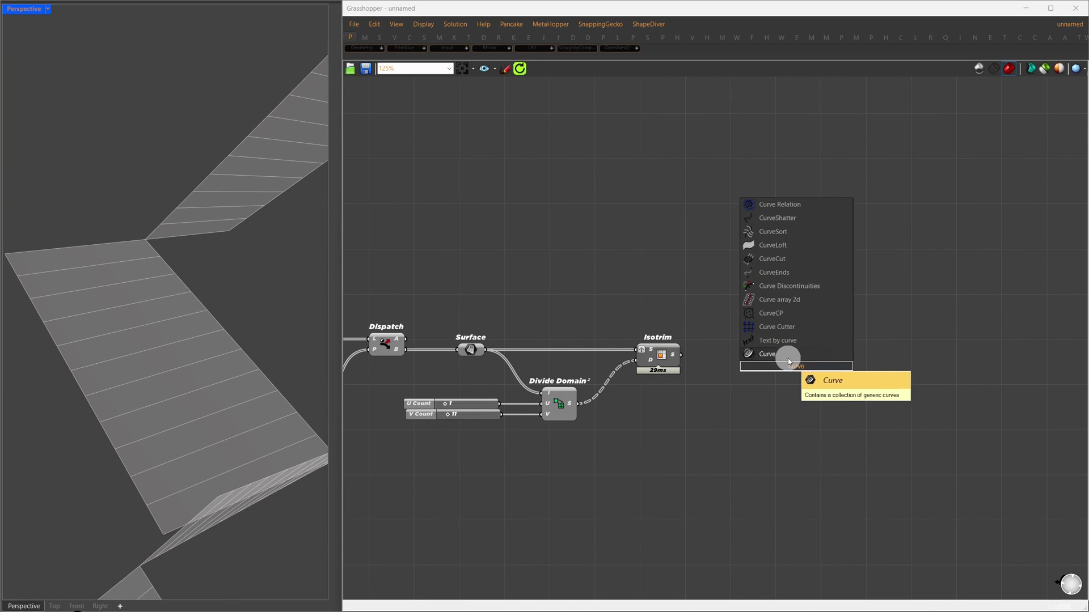
left_click(788, 357)
left_click_drag(788, 367, 718, 355)
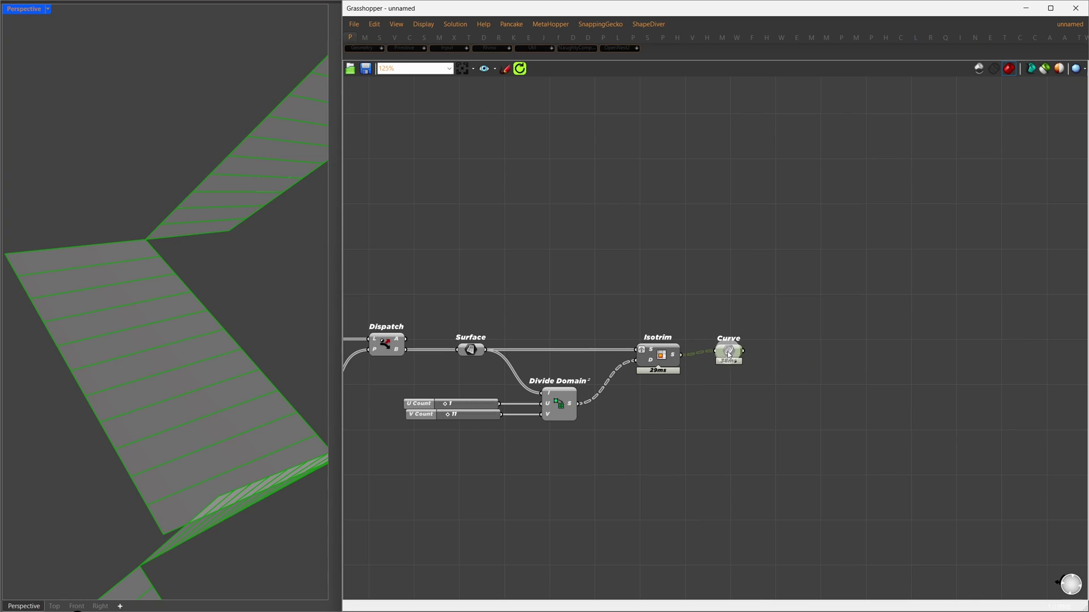
Add an Explode component and connect the Curve parameter to its curve input
double_click(821, 348)
type("explode")
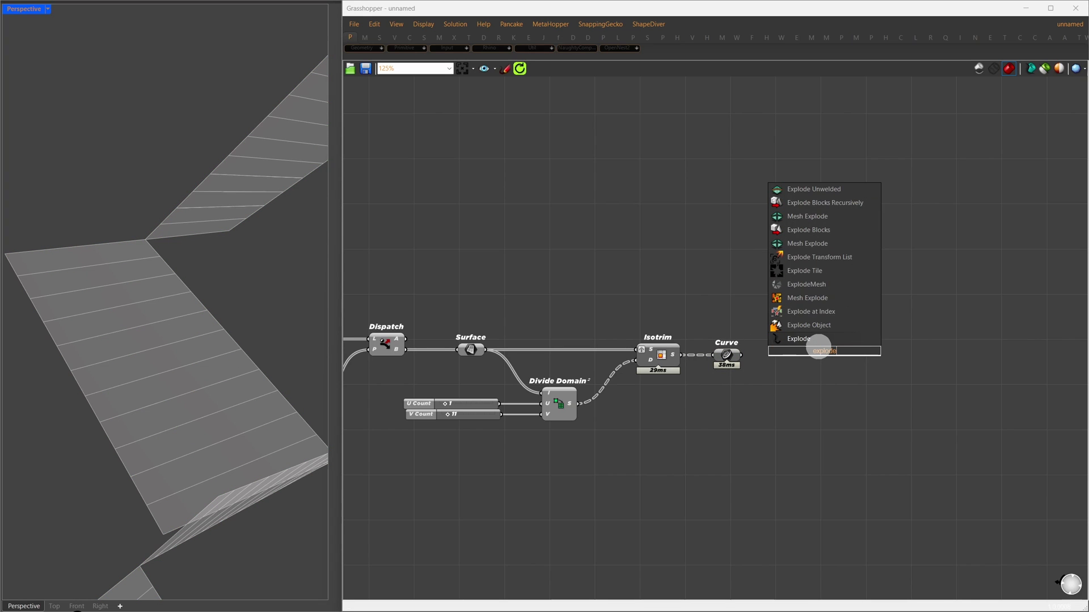
left_click(818, 343)
left_click_drag(740, 355, 796, 356)
Hide the preview of the Surface, Divide Domain², Isotrim and Curve components
left_click_drag(742, 425, 435, 221)
middle_click(719, 269)
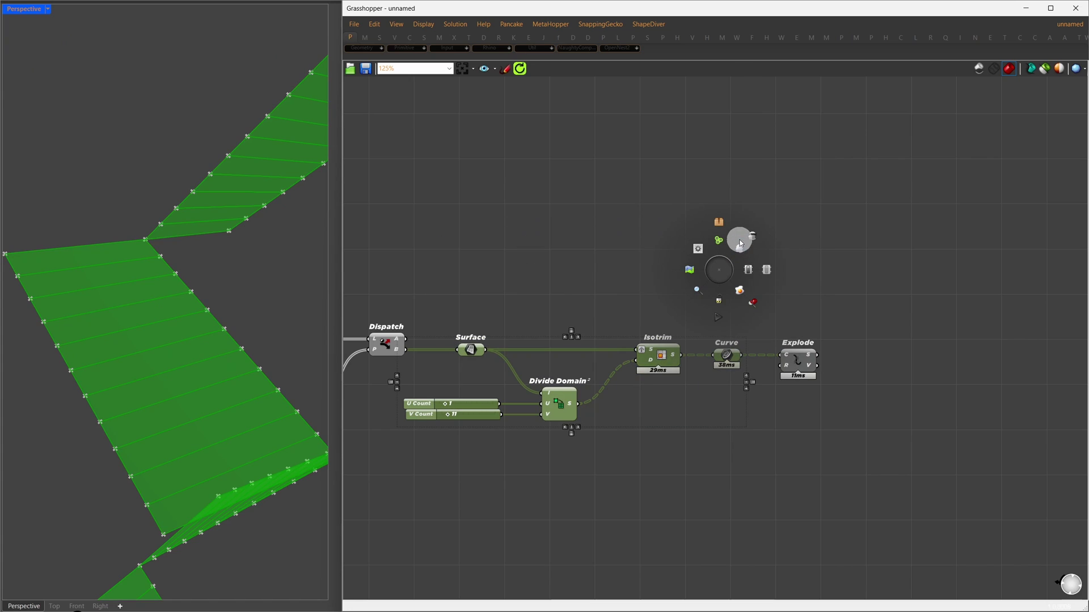
left_click(745, 235)
Add a Curve Middle component and feed it Explode's segments
right_click_drag(942, 340, 797, 331)
double_click(792, 350)
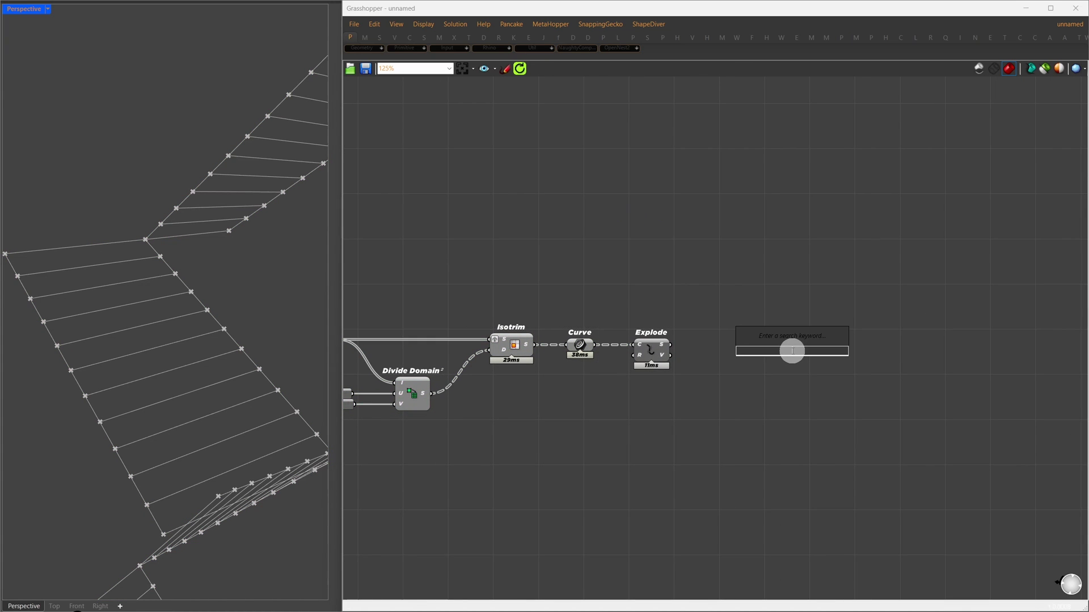
type("curve middle")
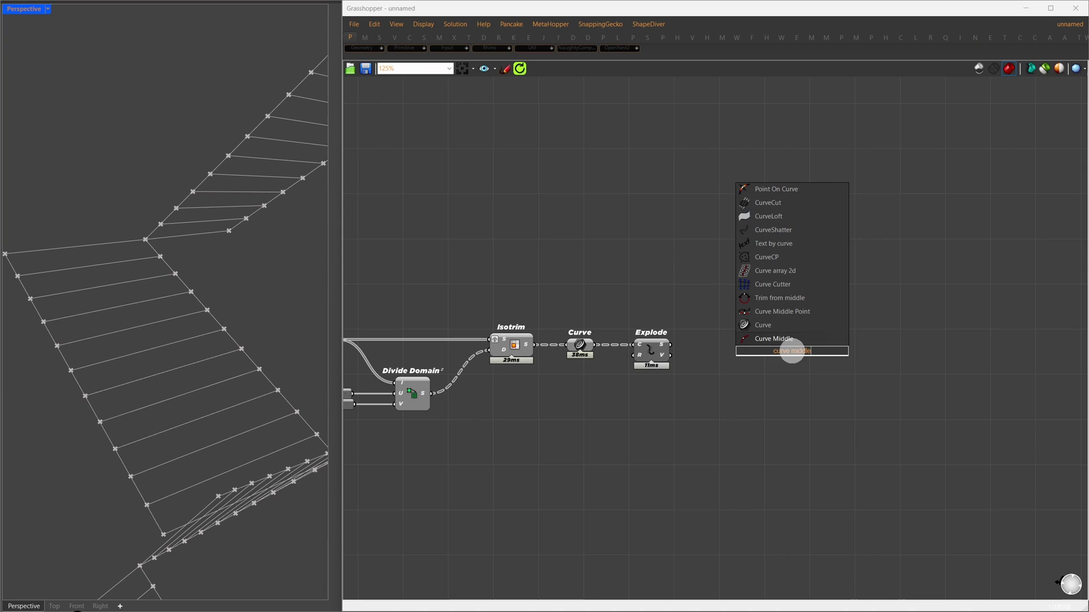
key("Return")
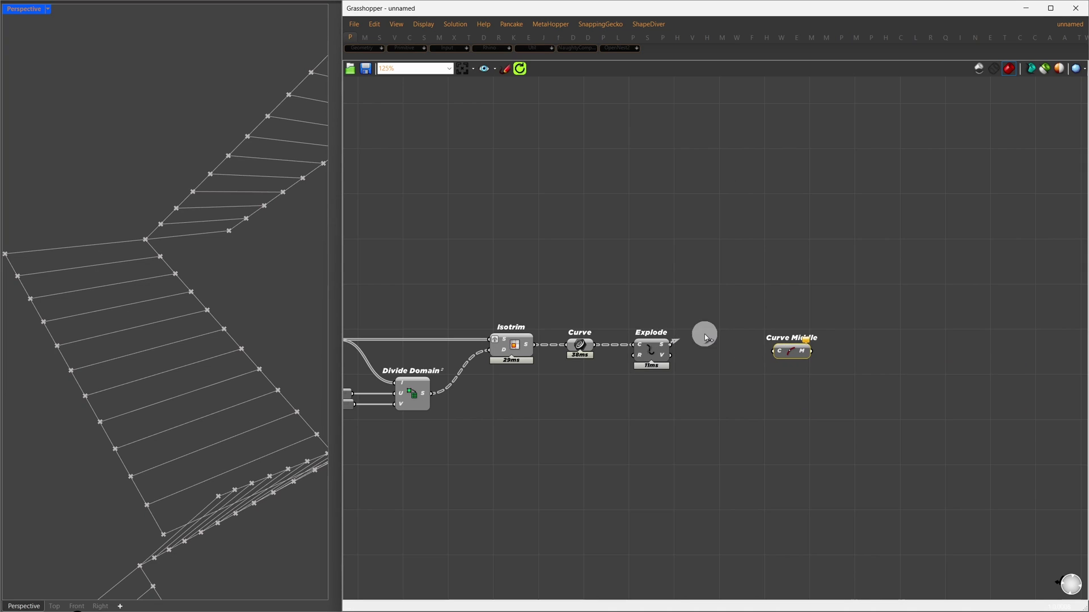
left_click_drag(671, 344, 729, 343)
Add a Sort List component and a Deconstruct point component after Curve Middle
double_click(834, 337)
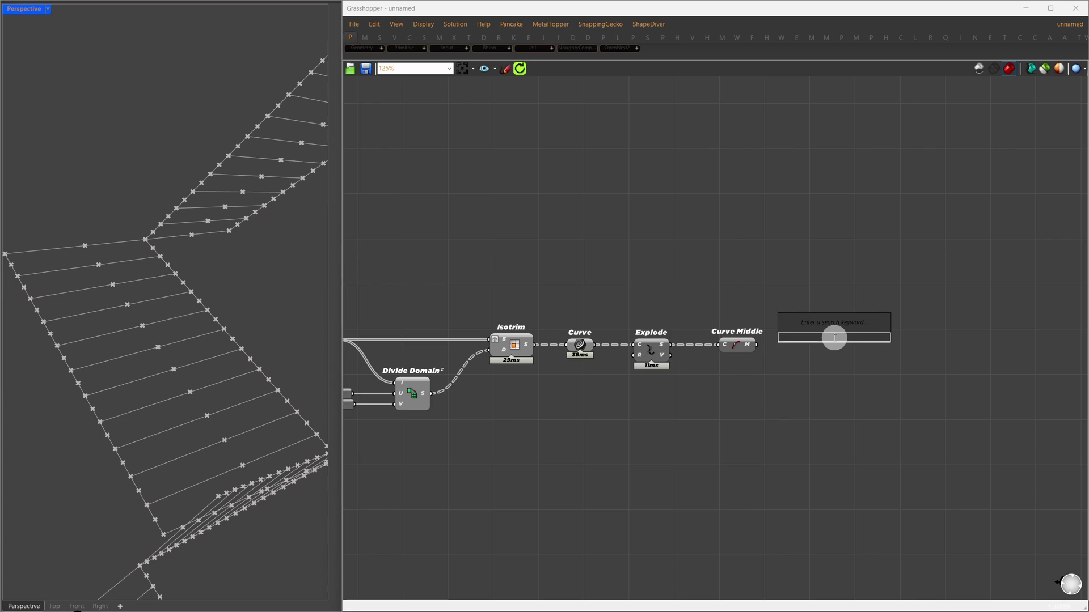
type("sort list")
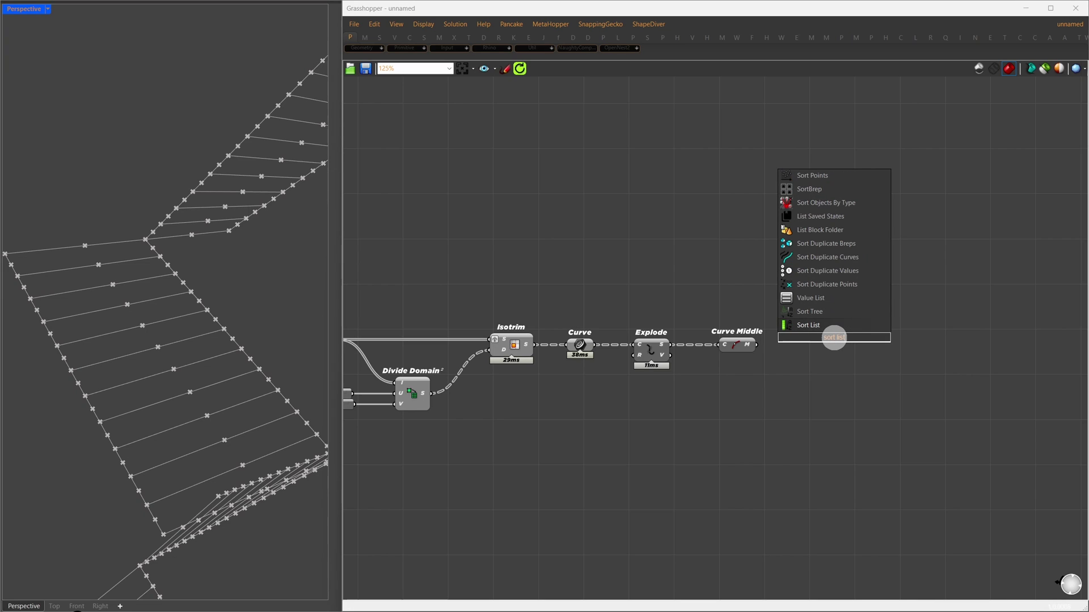
left_click(822, 327)
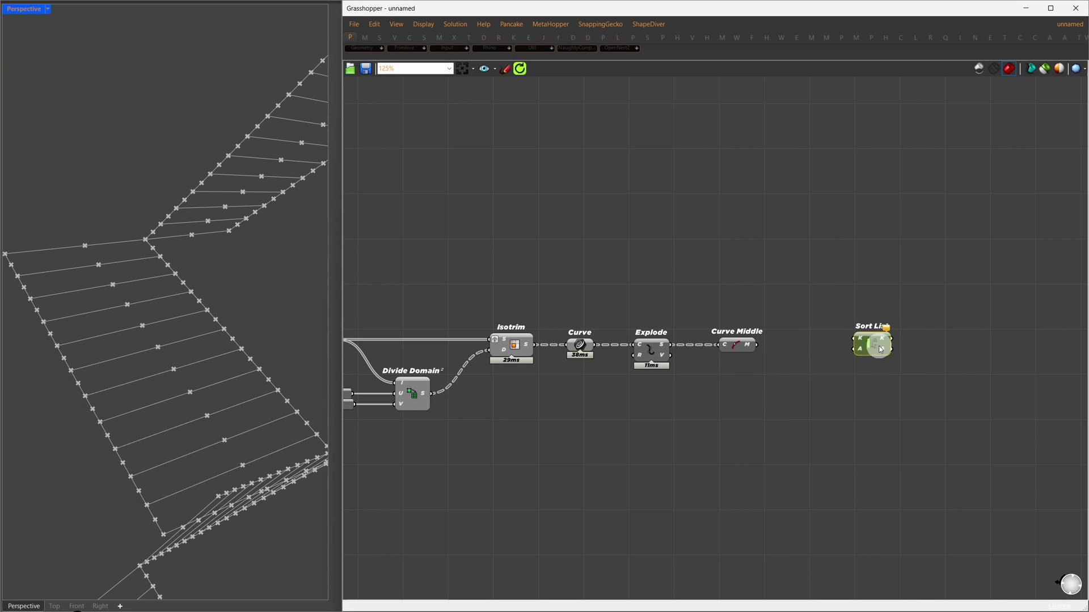
double_click(797, 389)
type("deconstruct")
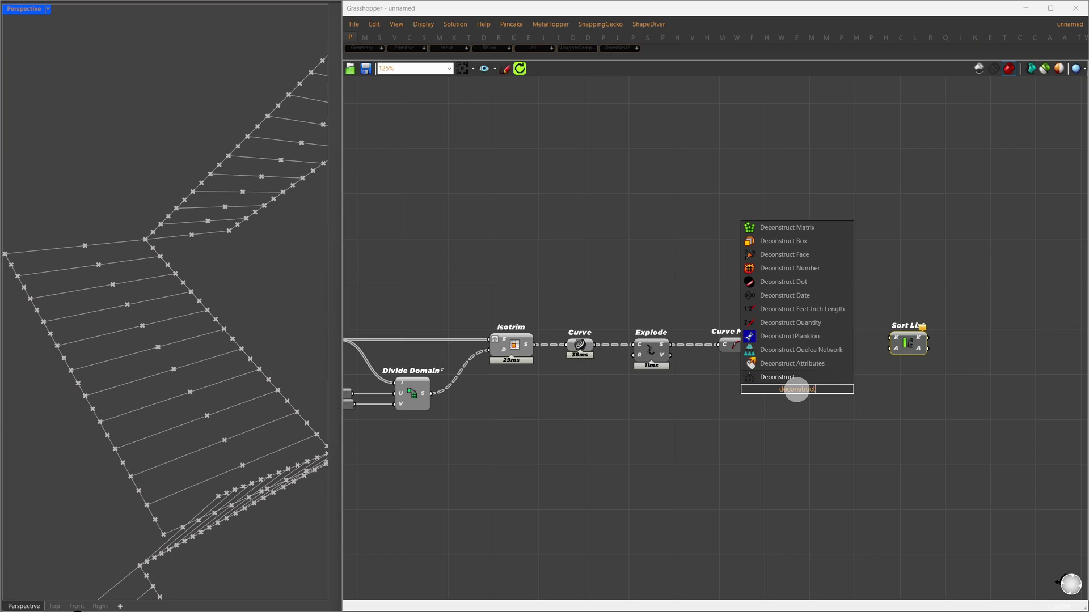
key("Return")
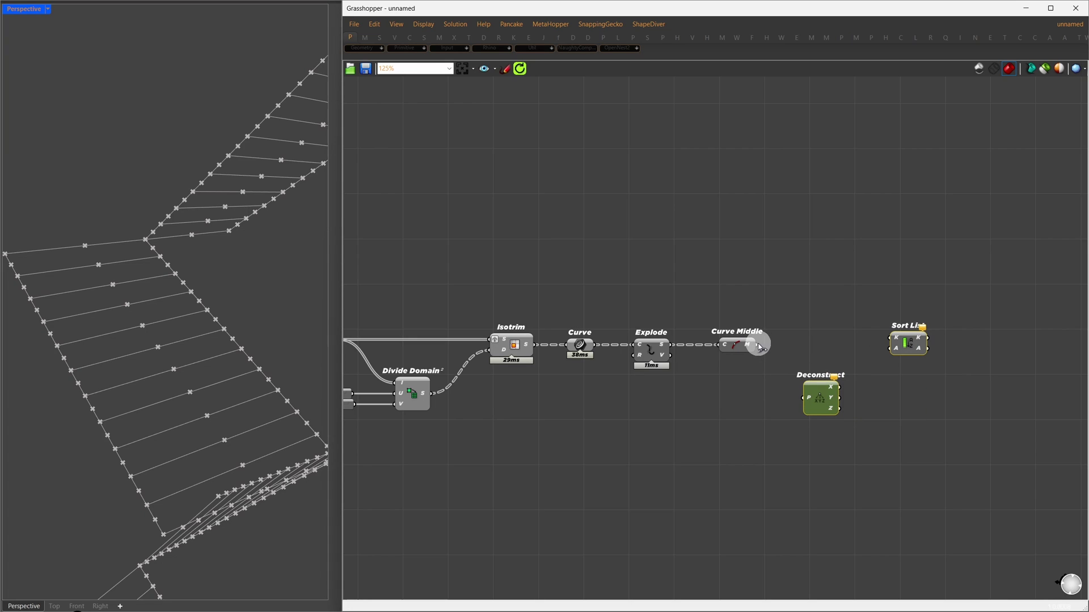
Connect Curve Middle to Deconstruct, its Z output to Sort List's K input, and Explode's segments to Sort List's A input
left_click_drag(760, 346, 891, 338)
left_click_drag(816, 389, 808, 288)
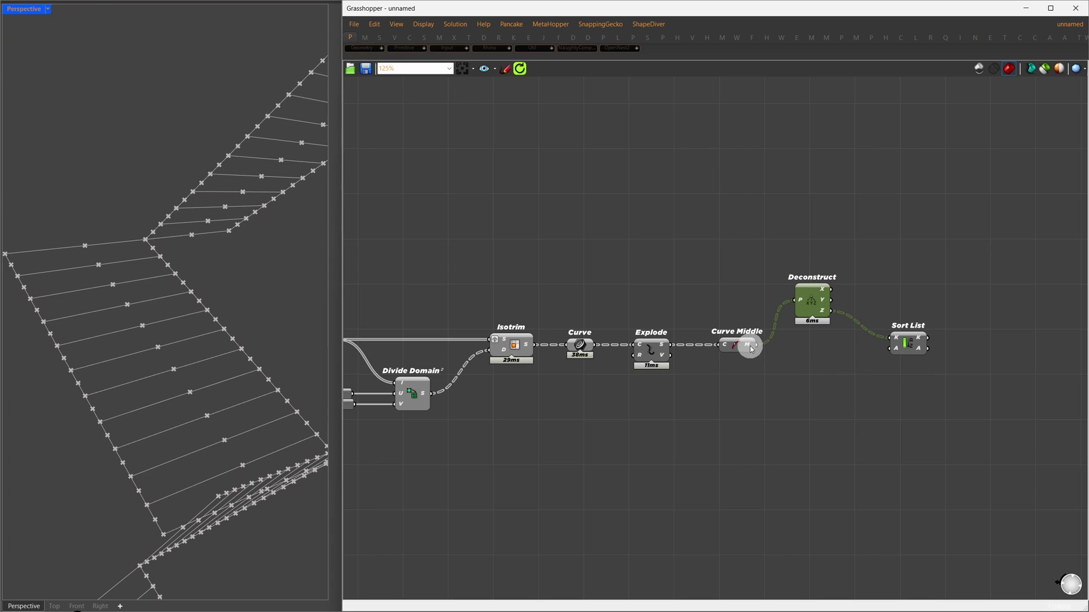
left_click_drag(751, 348, 755, 303)
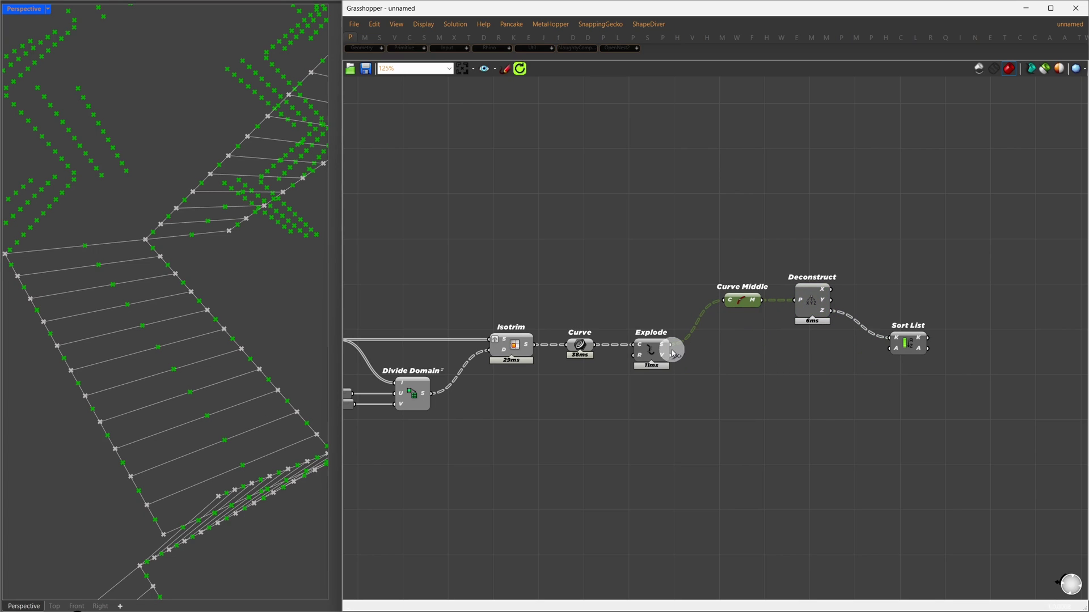
left_click_drag(671, 344, 893, 343)
Add a List Item component and connect Sort List's A output to its list input
right_click_drag(915, 338, 716, 339)
double_click(855, 339)
type("list item")
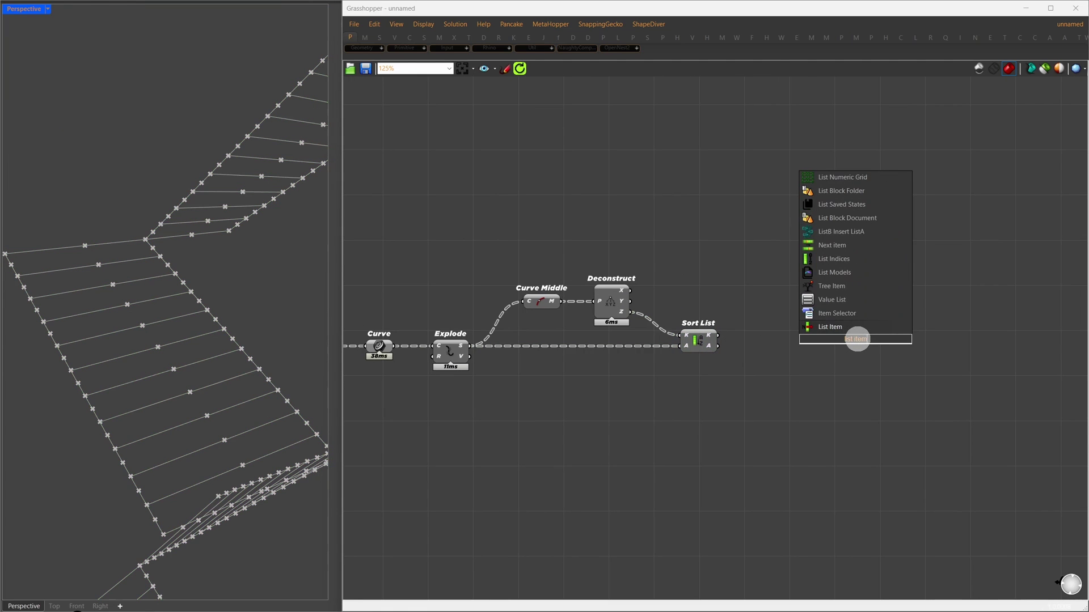
key("Return")
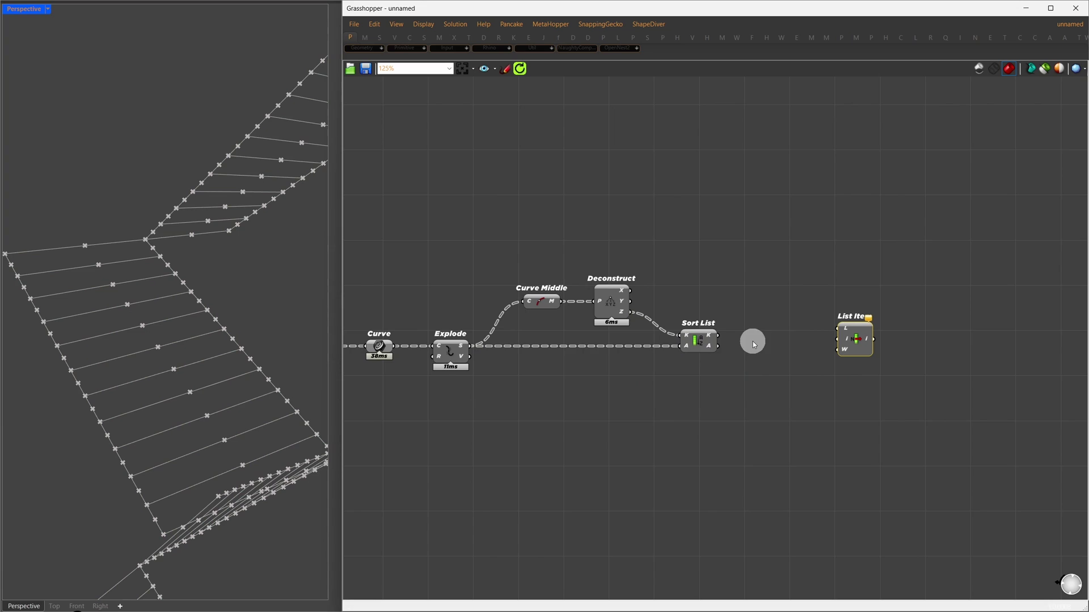
left_click_drag(718, 345, 792, 353)
Hide the preview of the Curve, Explode, Curve Middle, Deconstruct and Sort List components
left_click_drag(742, 441, 343, 134)
middle_click(630, 280)
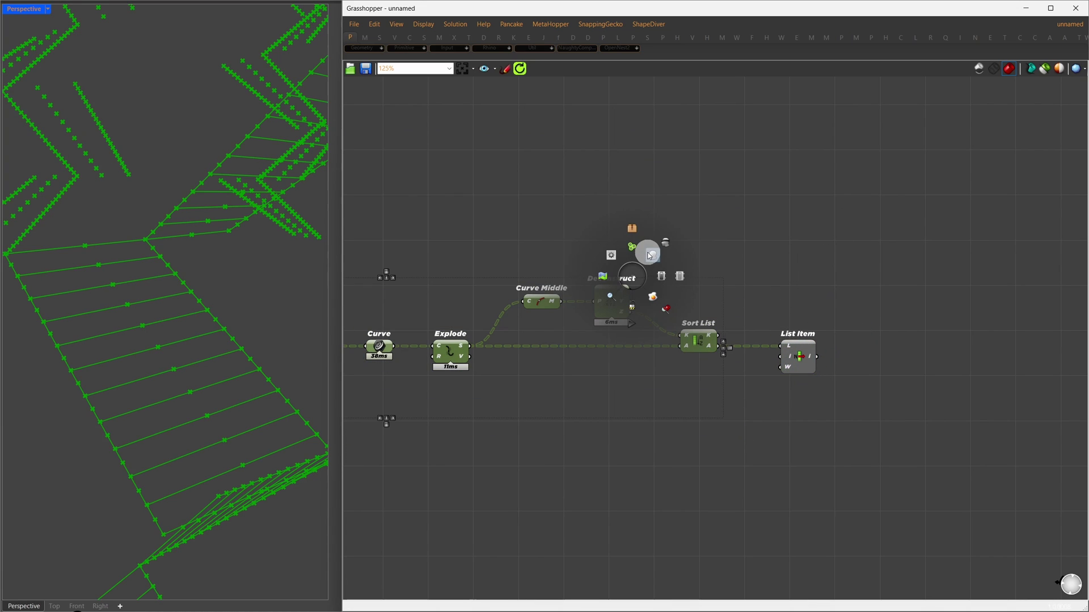
left_click(668, 244)
left_click_drag(796, 356, 801, 355)
Create a panel holding 0 and -1 as separate items and connect it to List Item's index input
double_click(670, 412)
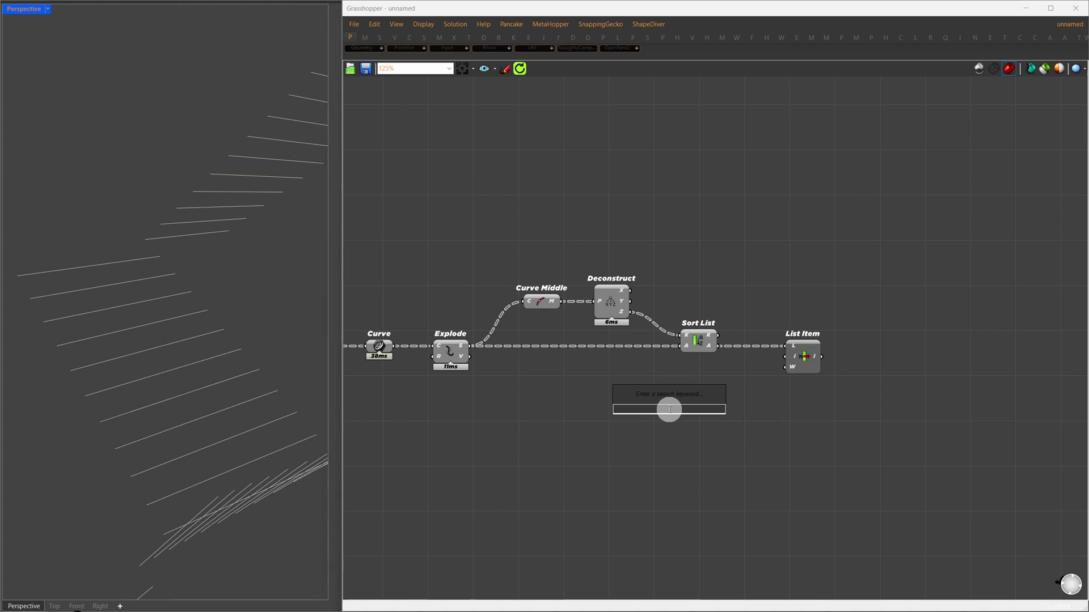
type("//")
key("Return")
left_click(670, 410)
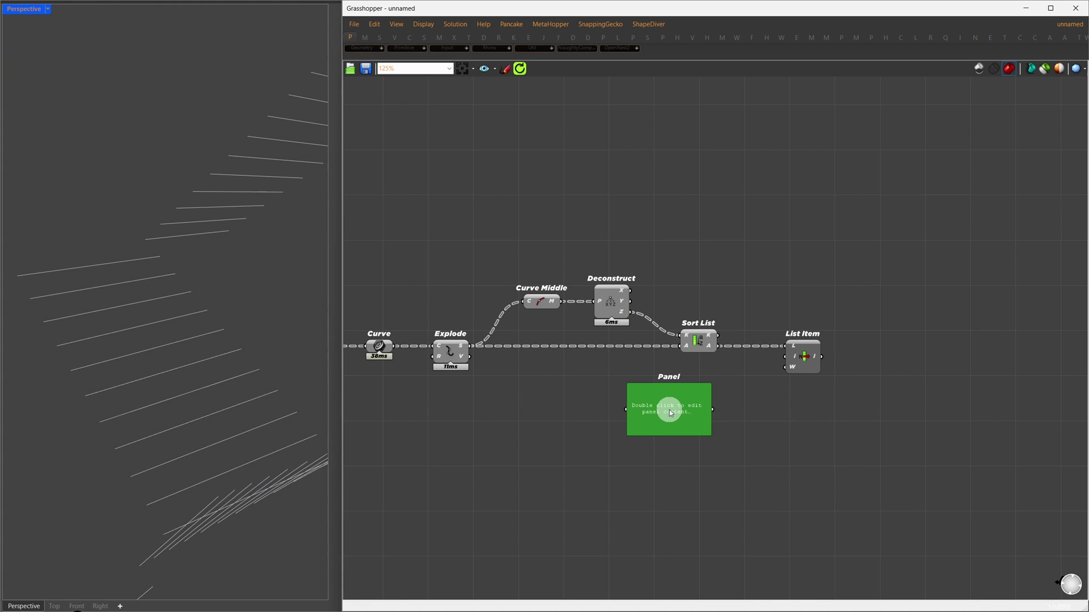
double_click(669, 410)
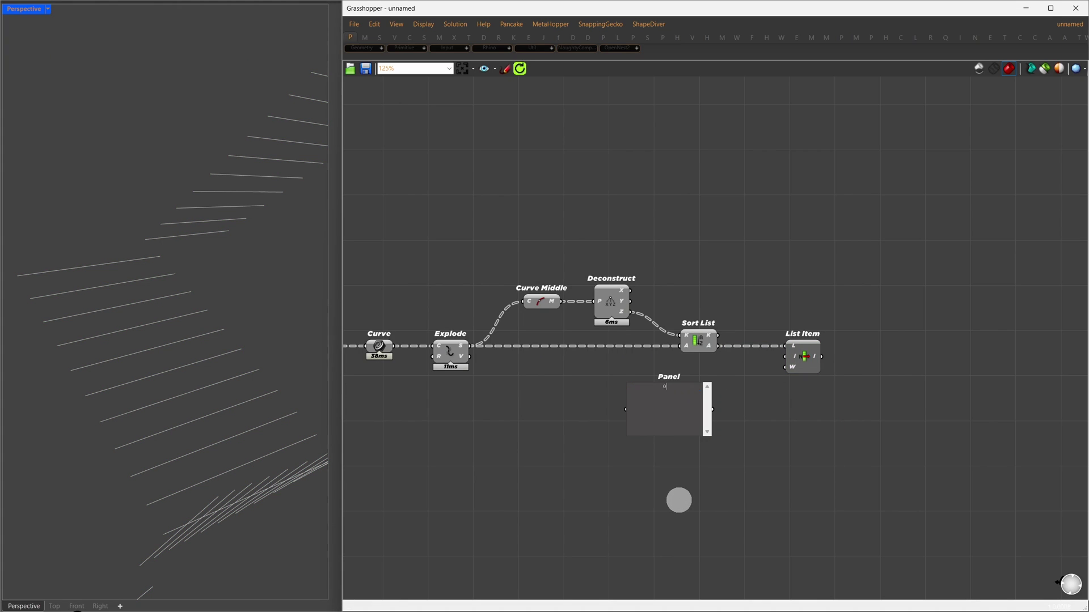
left_click(746, 486)
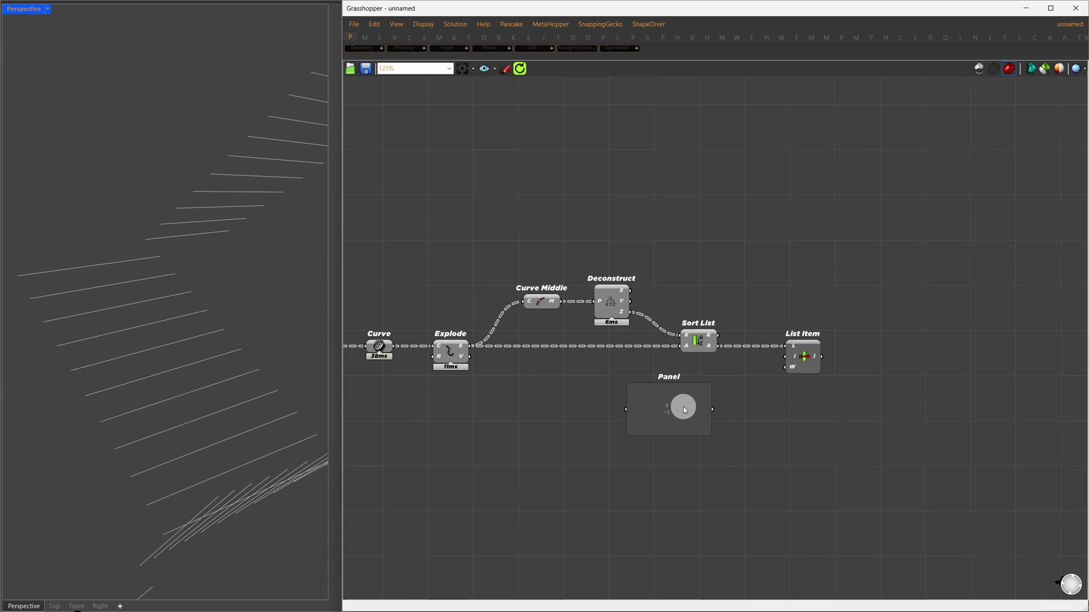
right_click(684, 407)
left_click(721, 451)
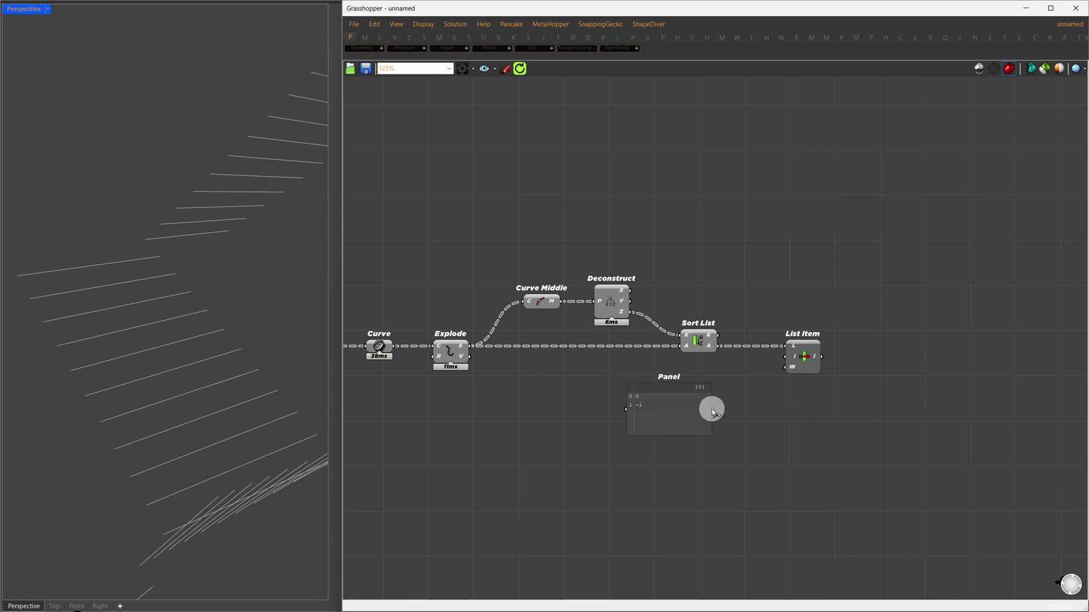
left_click_drag(713, 410, 786, 356)
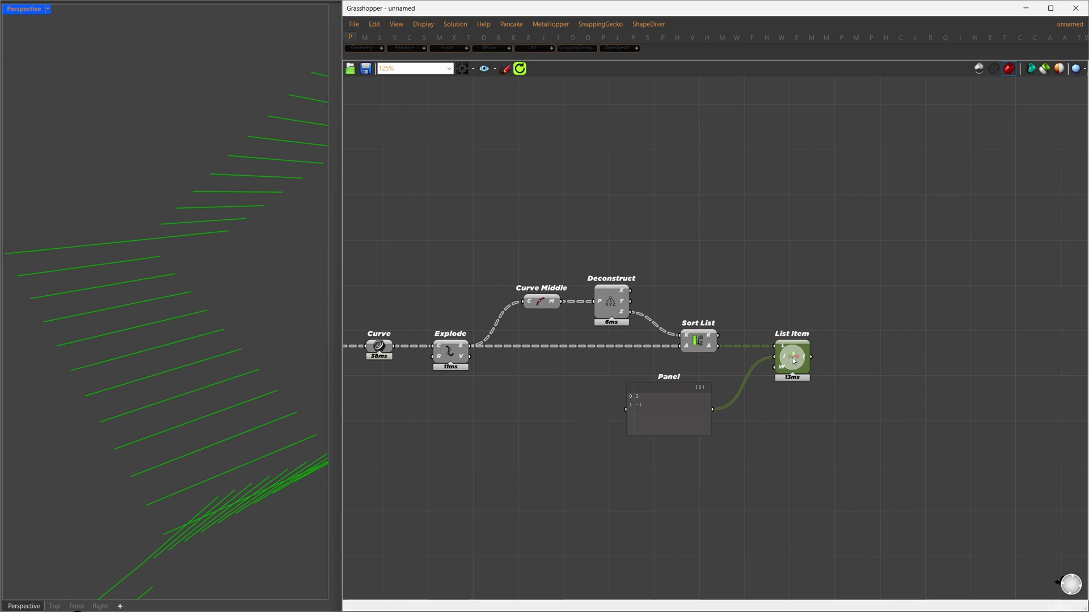
Add a second List Item fed by the first one and give it an extra +1 output
right_click_drag(808, 367, 682, 389)
scroll(681, 389, "up", 1)
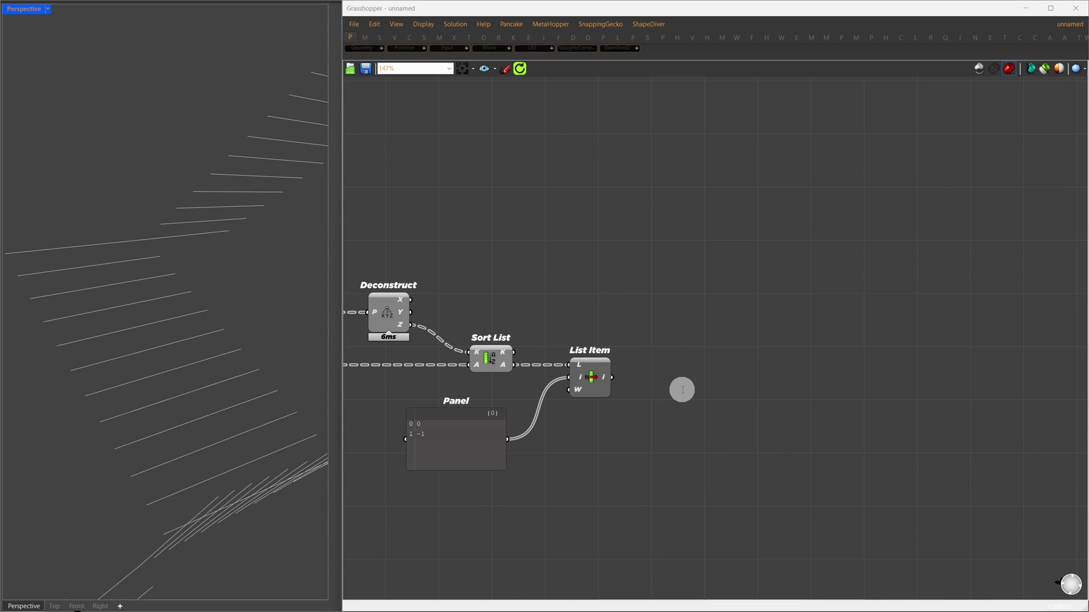
double_click(682, 389)
type("list i")
key("Return")
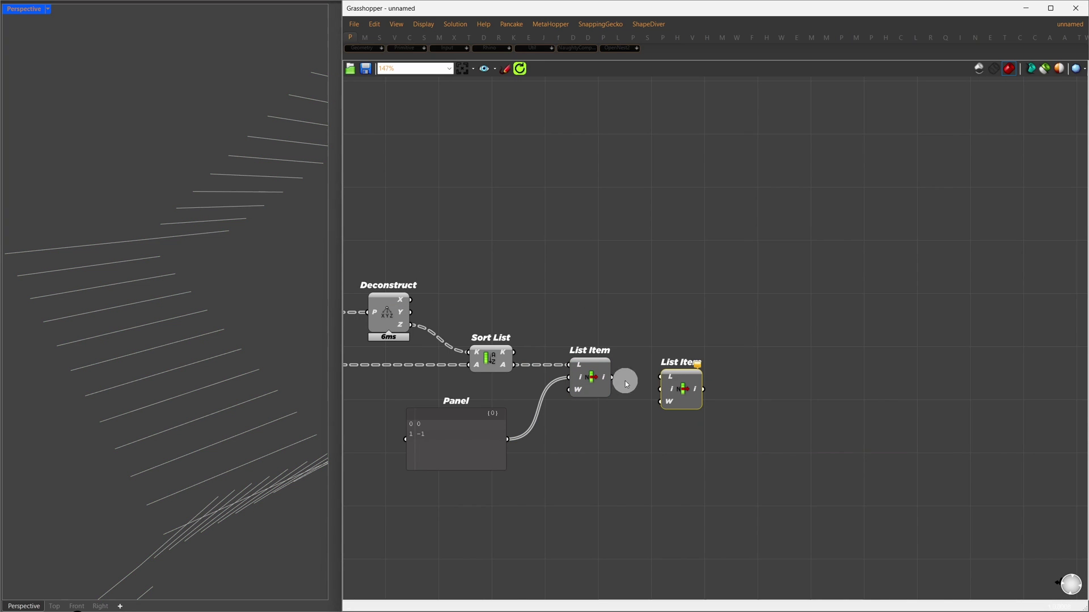
left_click_drag(612, 378, 661, 375)
scroll(665, 394, "up", 8)
left_click_drag(681, 397, 610, 392)
left_click(704, 434)
scroll(614, 412, "down", 5)
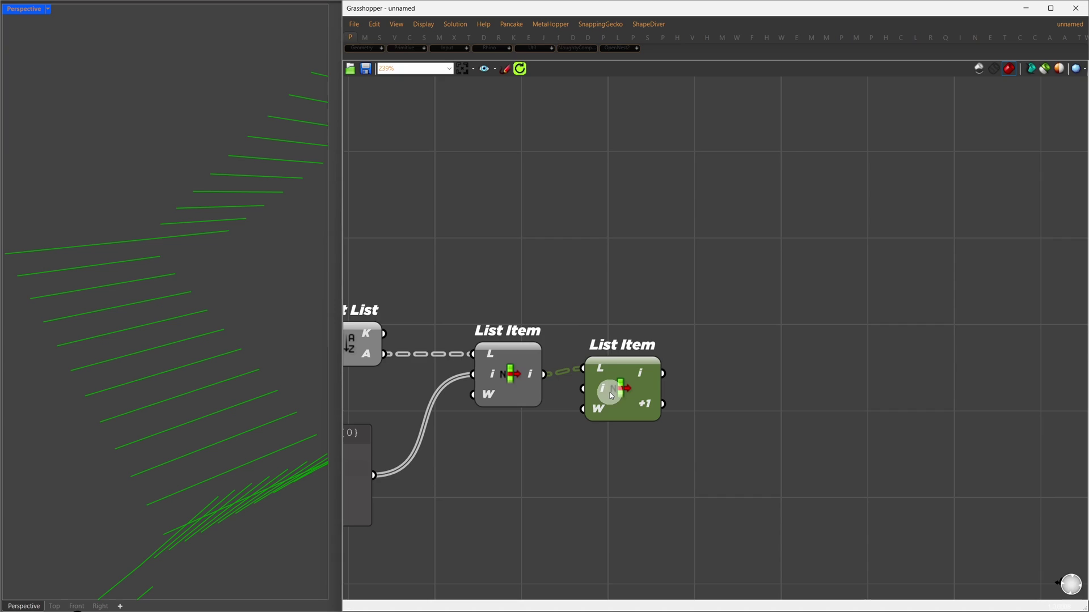
Add a Curve parameter for the second List Item's i output and feed it into a Move component driven by Unit Z
scroll(610, 380, "down", 3)
double_click(786, 394)
type("move")
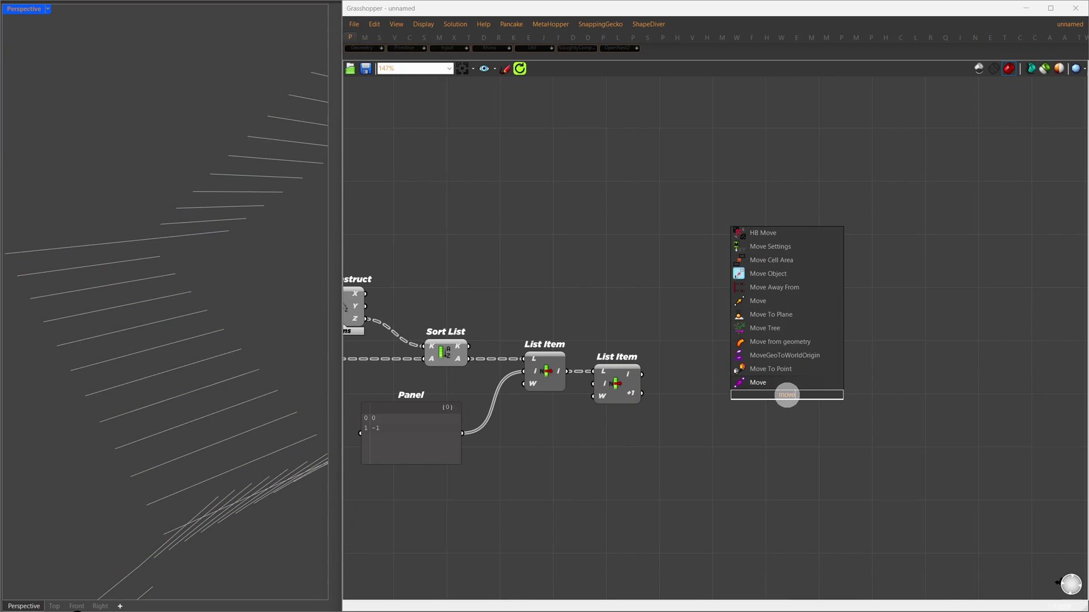
key("Return")
left_click_drag(789, 397, 867, 433)
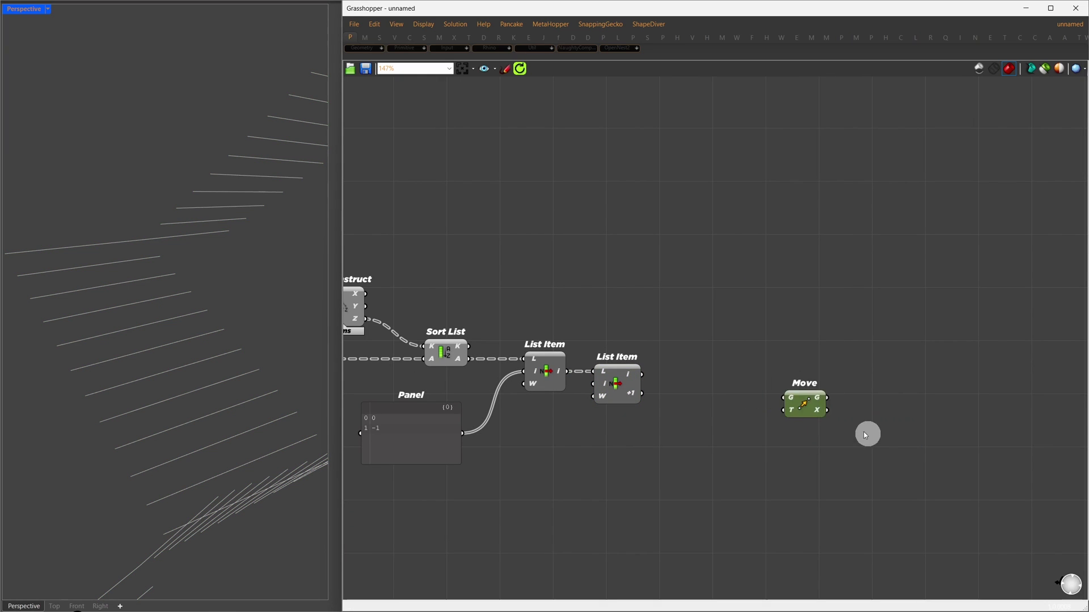
double_click(790, 368)
type("crv")
key("Return")
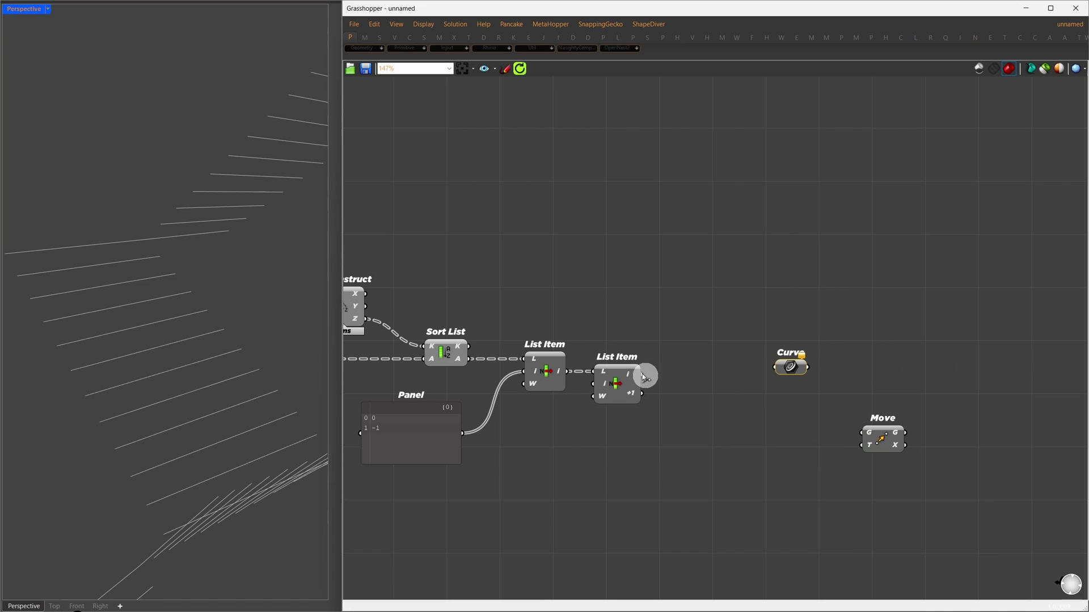
left_click_drag(645, 377, 774, 368)
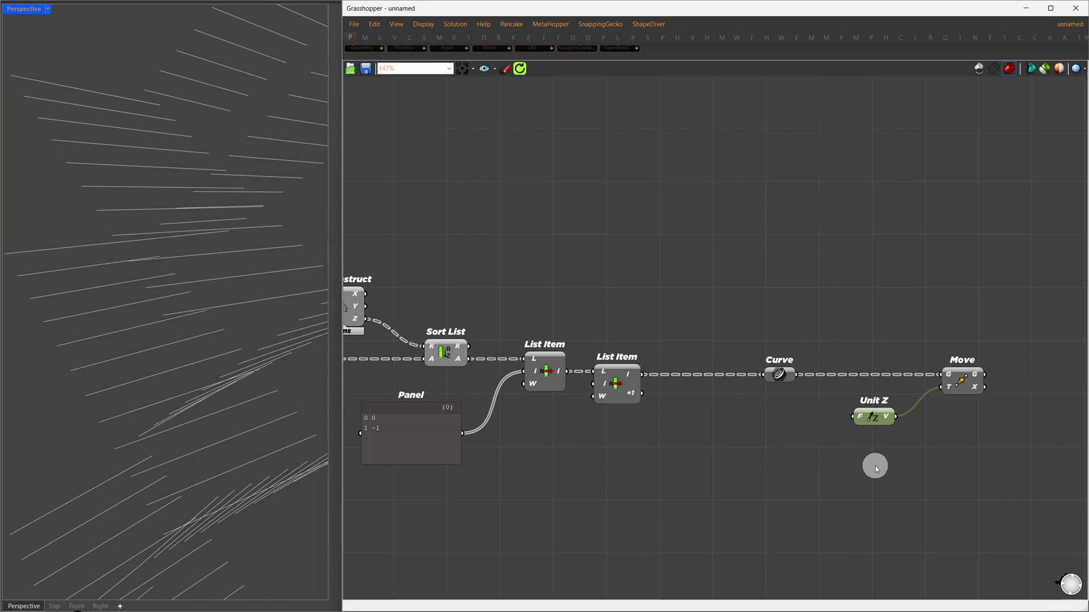
left_click_drag(870, 464, 827, 375)
left_click(806, 390)
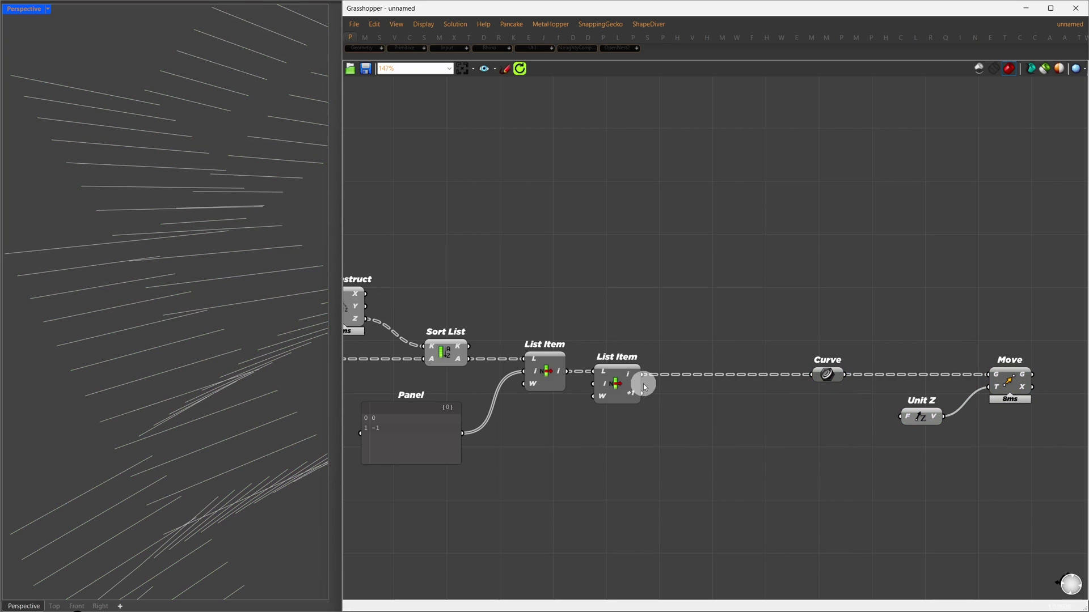
Duplicate both List Item components below the originals and connect Sort List's K output to the first copy's list input
left_click_drag(623, 377, 639, 377)
left_click(547, 374, "shift")
left_click_drag(544, 372, 578, 456, "alt")
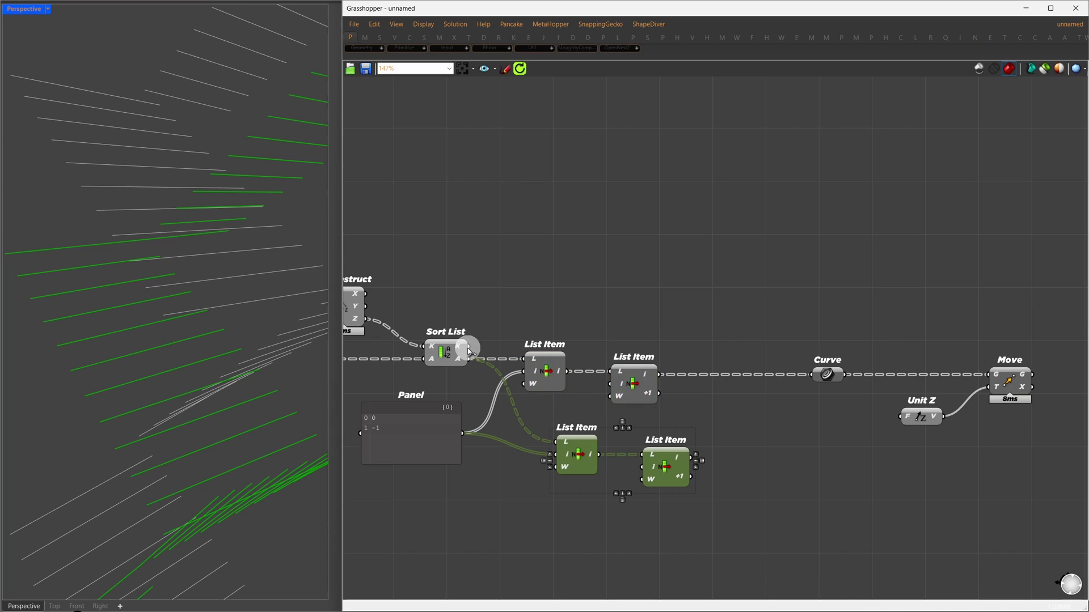
left_click(474, 503)
left_click_drag(428, 443, 424, 464)
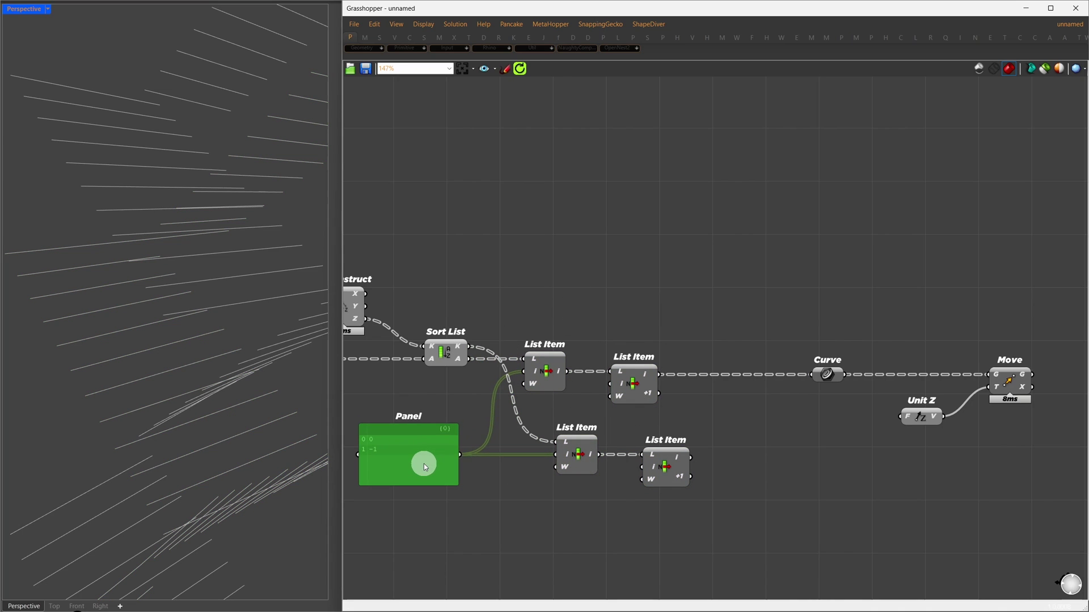
Add a Subtraction component and feed the lower second List Item's i and +1 outputs into its A and B inputs
left_click(760, 466)
double_click(769, 467)
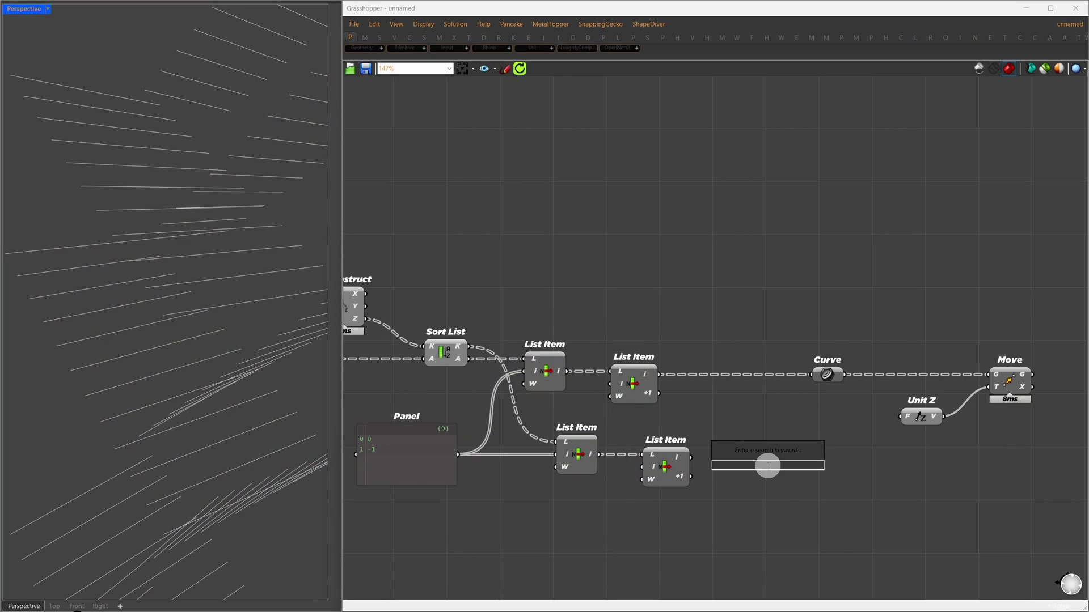
type("-")
key("Return")
left_click_drag(690, 457, 736, 448)
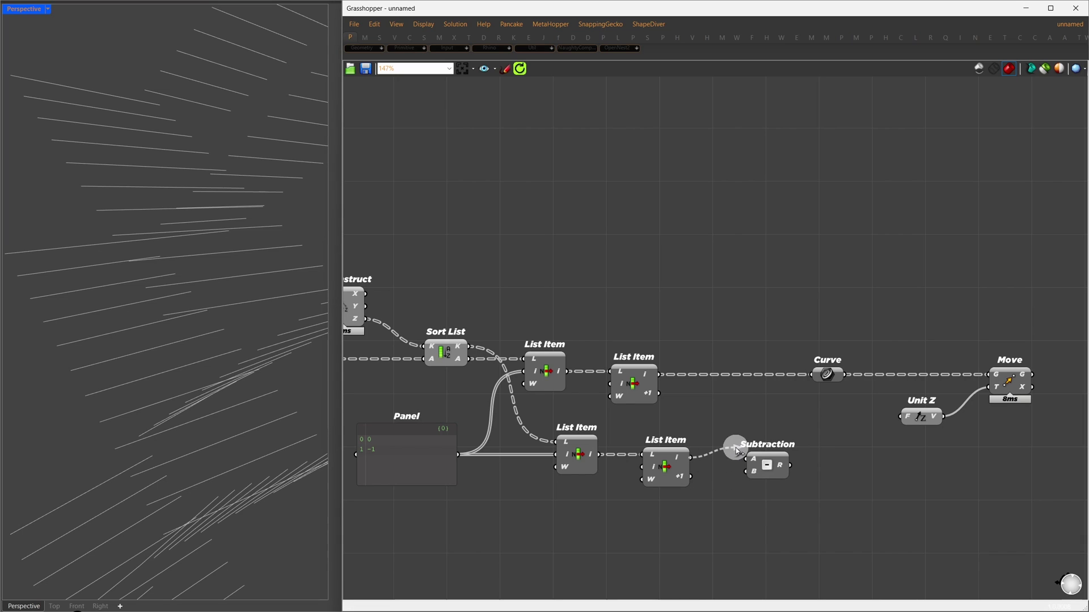
left_click_drag(695, 479, 694, 478)
Create a panel after the Subtraction component and connect its R output to read the height differences
left_click_drag(765, 463, 869, 488)
double_click(863, 472)
type("//")
key("Return")
left_click(839, 479)
Insert an Absolute component between Subtraction and Unit Z's factor input, and delete the panel showing the differences
double_click(788, 526)
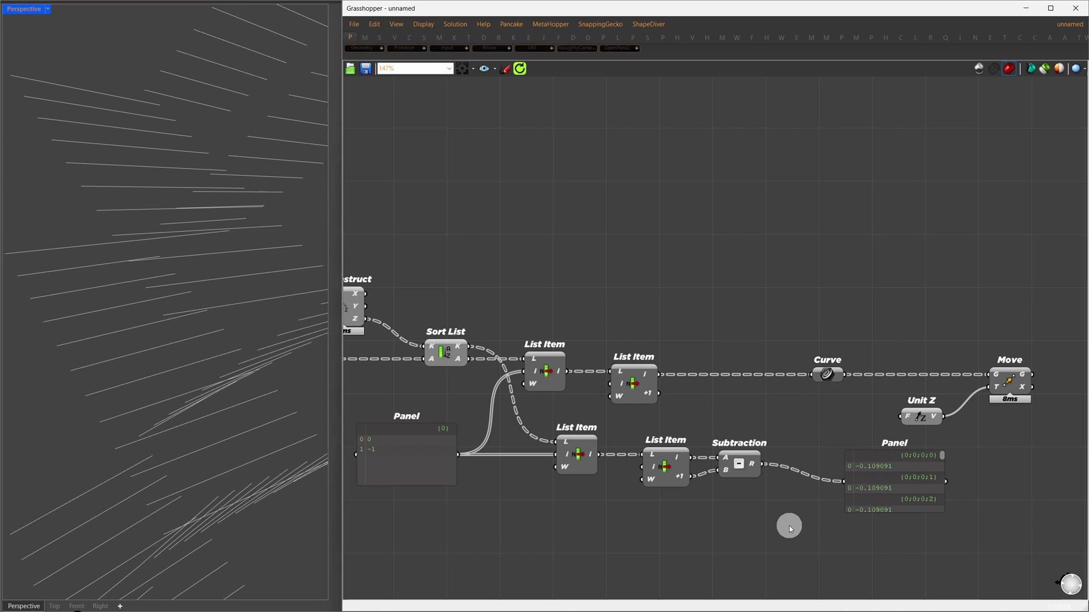
type("absolute value")
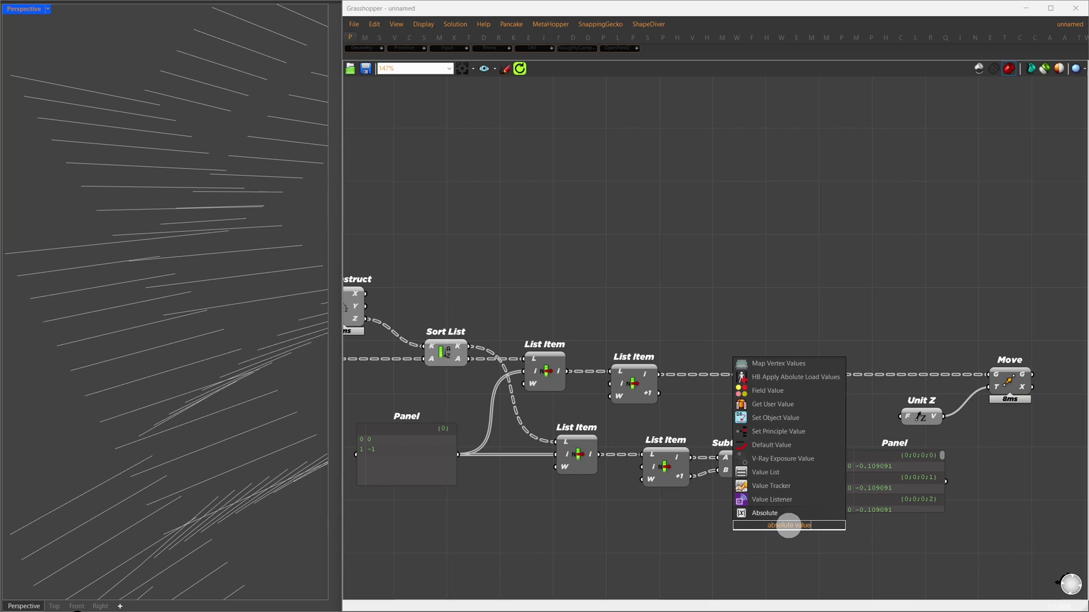
left_click(784, 513)
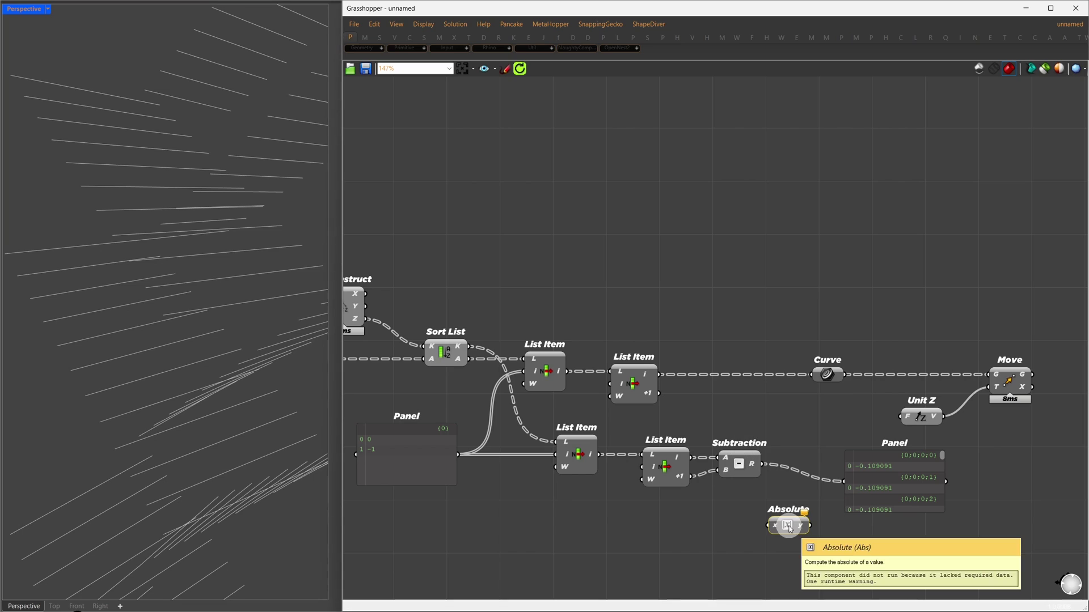
left_click_drag(771, 526, 903, 417)
left_click(858, 510)
key("Delete")
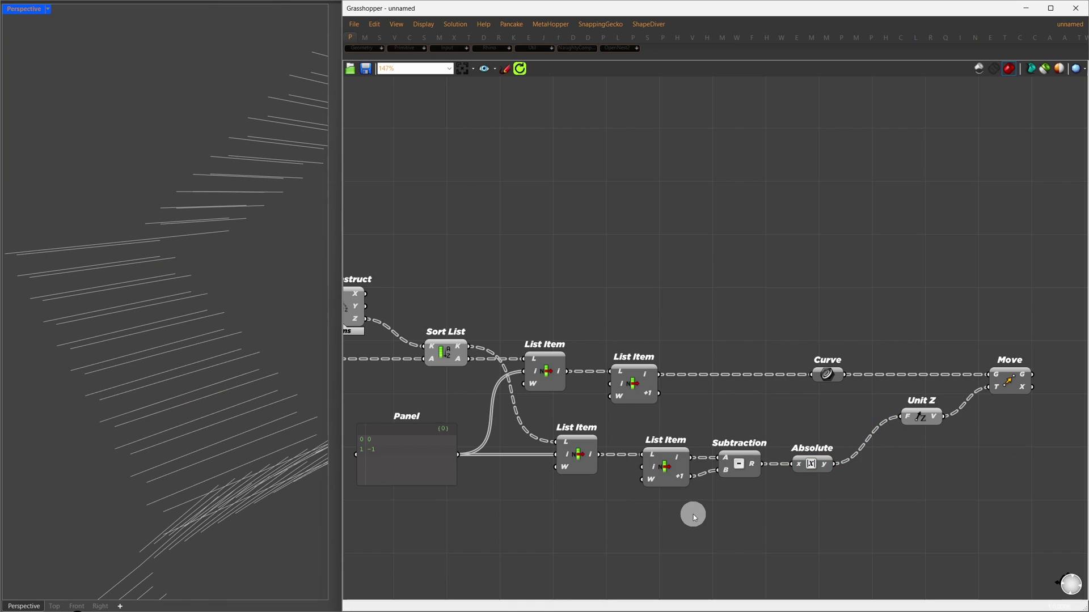
Align the two List Item components that have +1 outputs vertically with each other
left_click_drag(690, 514, 651, 406)
left_click(656, 493)
scroll(720, 413, "down", 2)
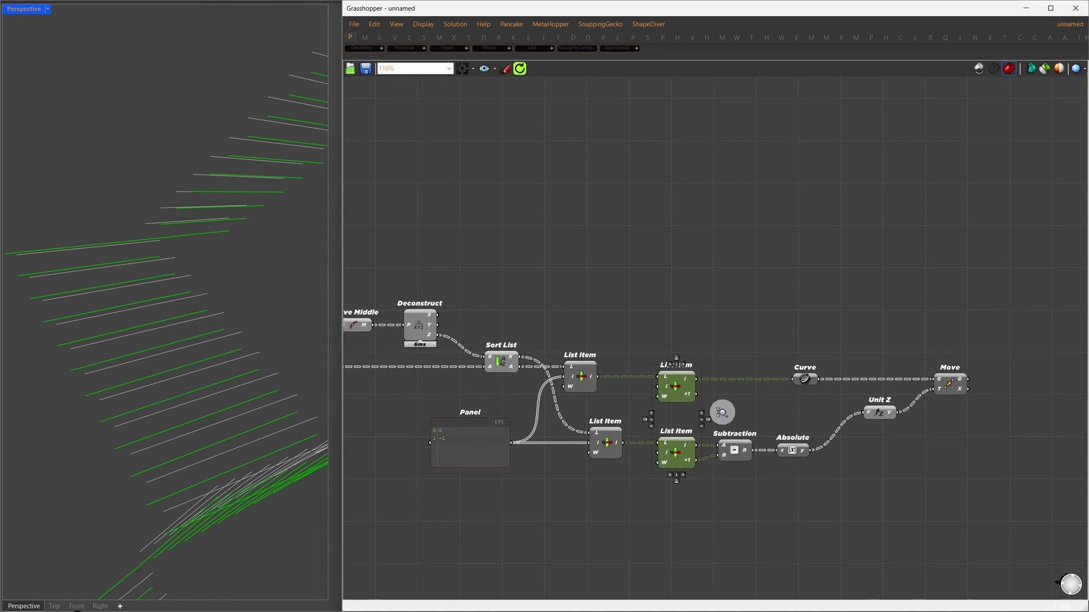
Add a Merge component beyond Move and wire the upper second List Item's i output into its D1 input
left_click(821, 285)
double_click(821, 286)
type("merge")
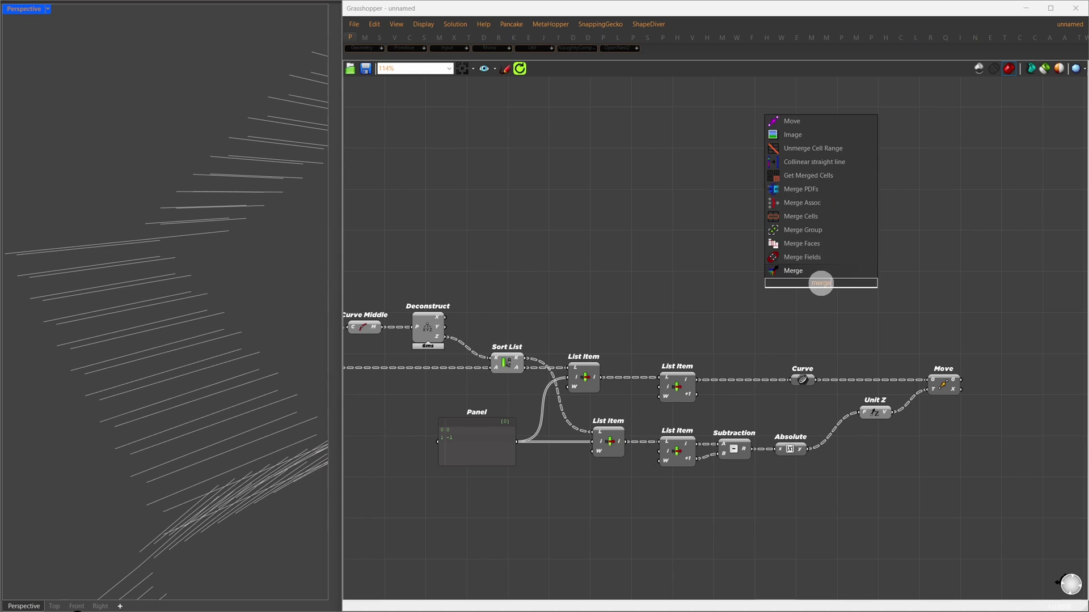
key("Return")
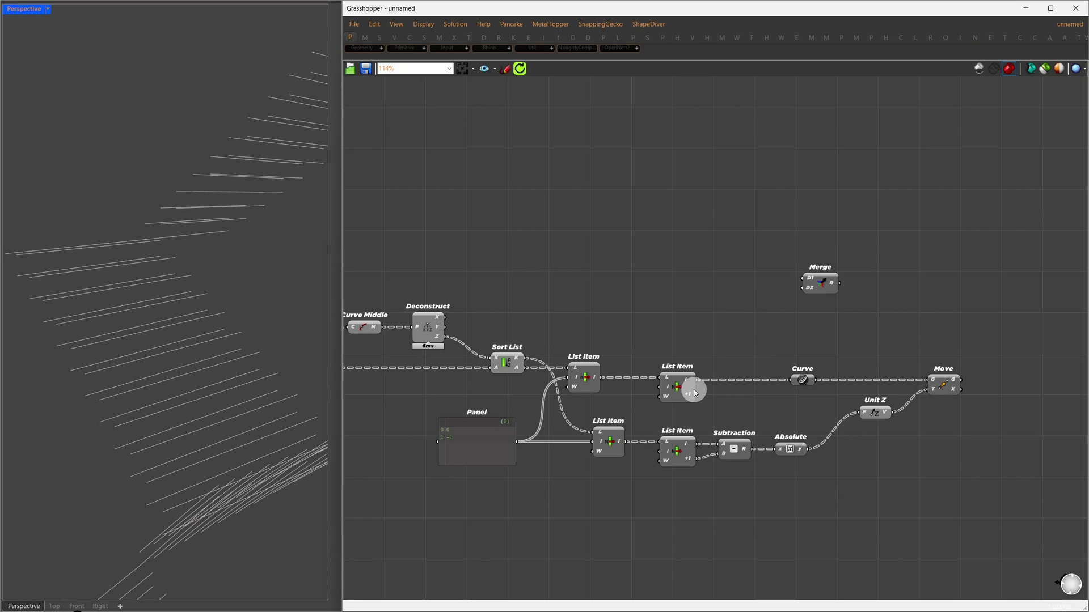
left_click_drag(688, 387, 1035, 353)
Connect Curve to Merge's D2 and Move's G output to D3, and insert relays on the D1 and D2 wires
double_click(738, 352)
left_click_drag(804, 381, 1019, 364)
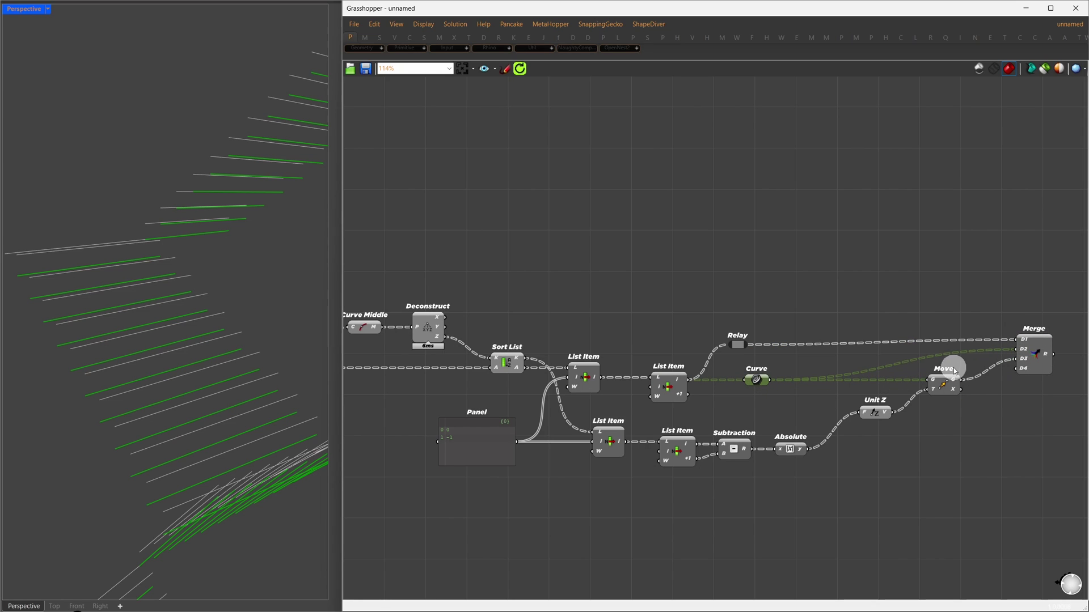
double_click(887, 353)
left_click_drag(888, 359, 868, 358)
left_click_drag(1032, 361, 1024, 362)
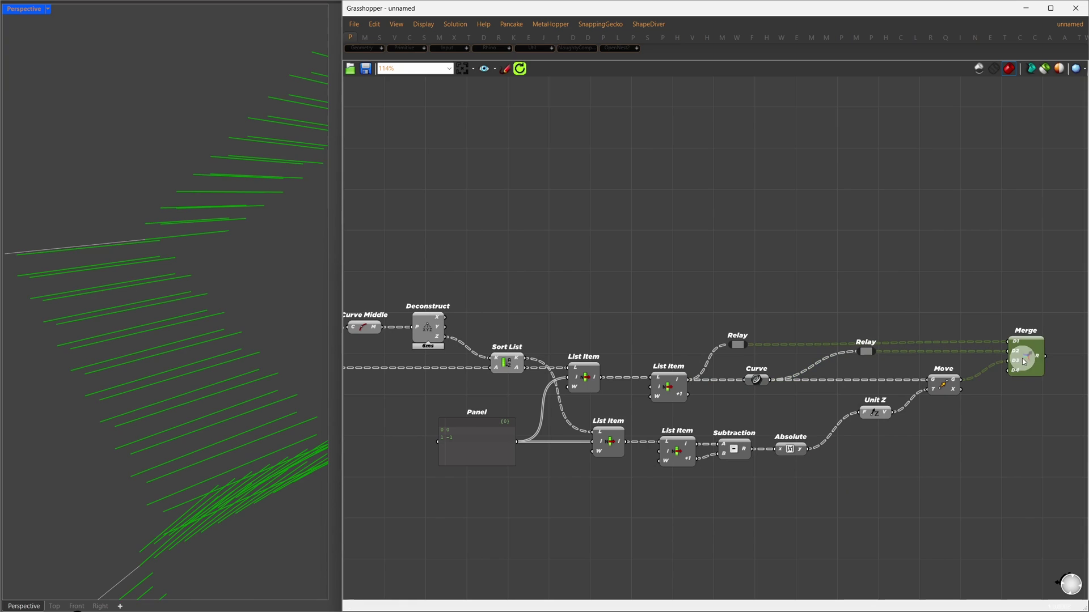
Add a Loft component and feed Merge's R output into its curves input
right_click_drag(1043, 352, 838, 348)
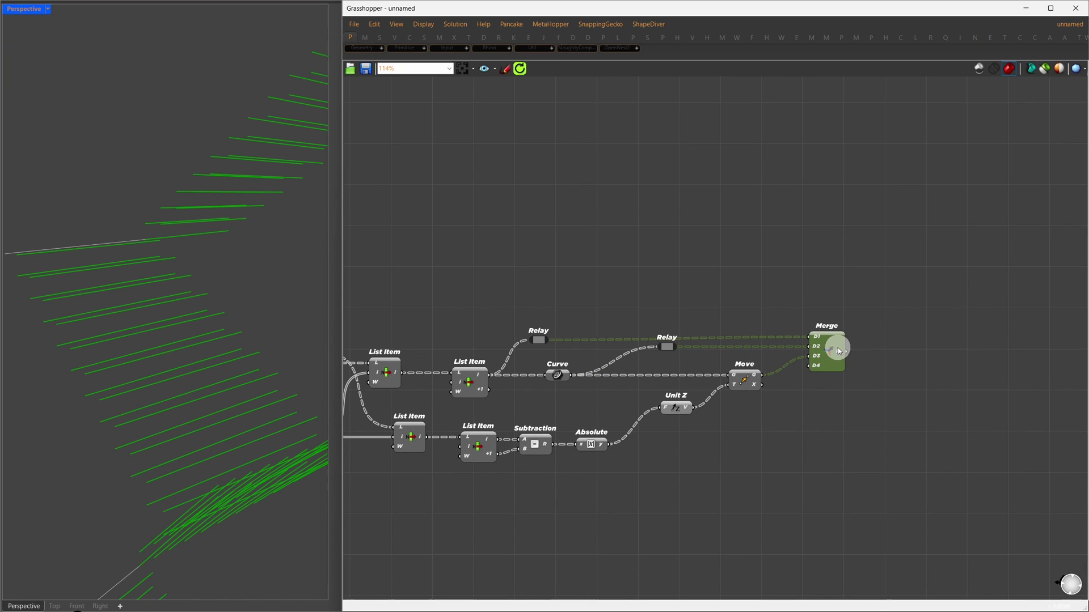
mouse_move(838, 348)
double_click(936, 354)
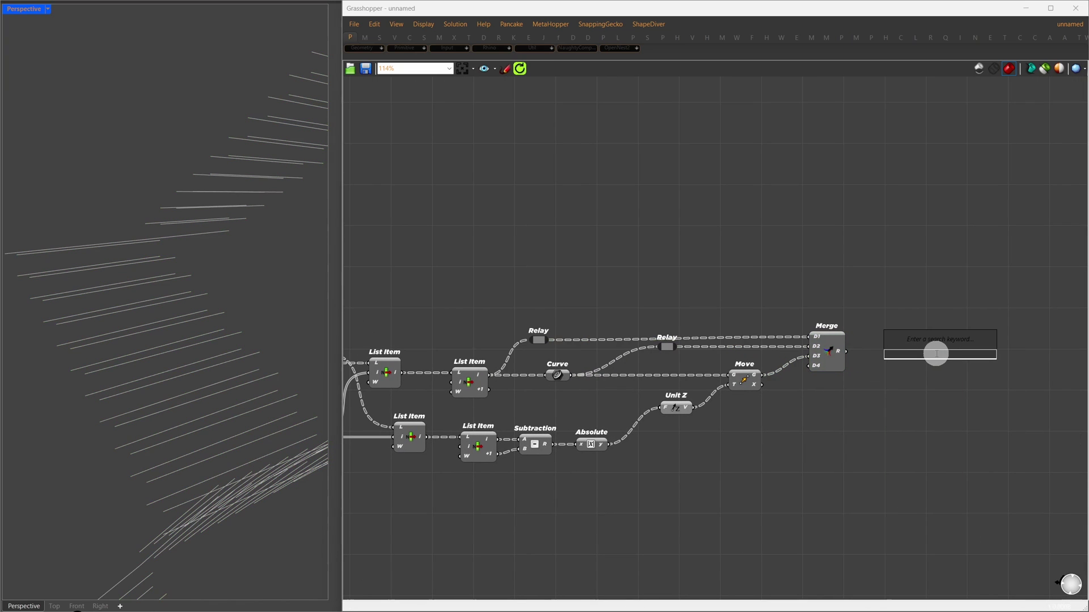
type("loft")
key("Return")
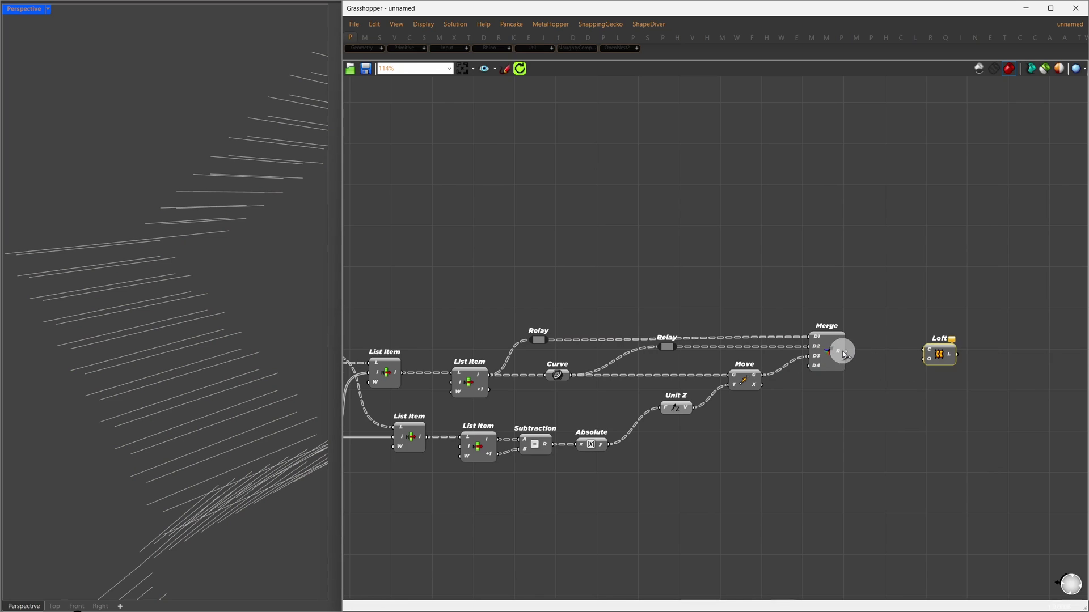
left_click_drag(920, 352, 927, 351)
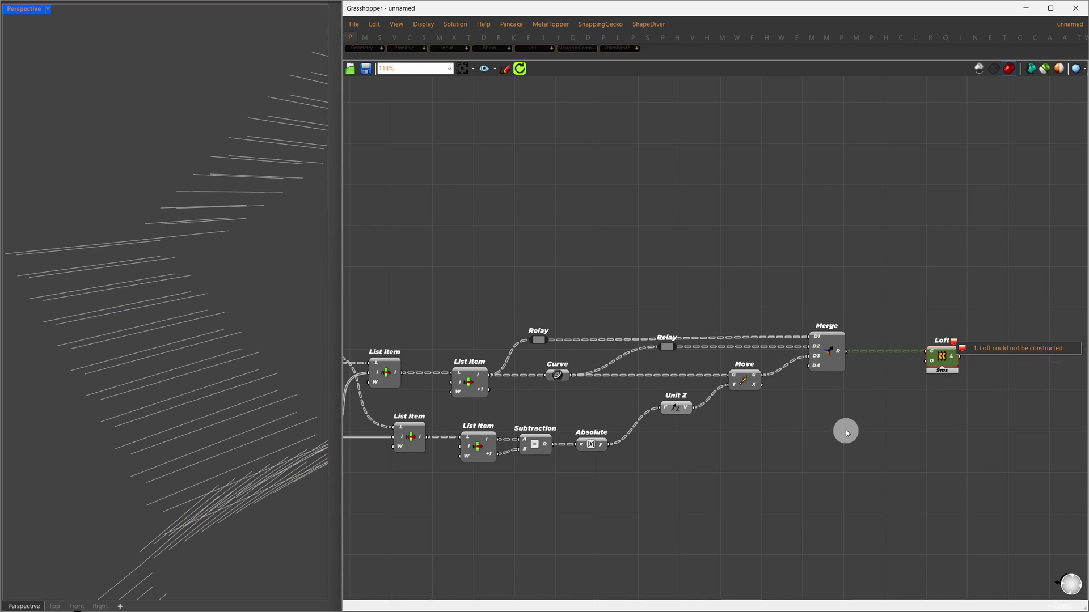
Rewire the relay feeding Merge's D2 input so it takes the upper second List Item's +1 output instead of Curve
left_click_drag(845, 433, 808, 232)
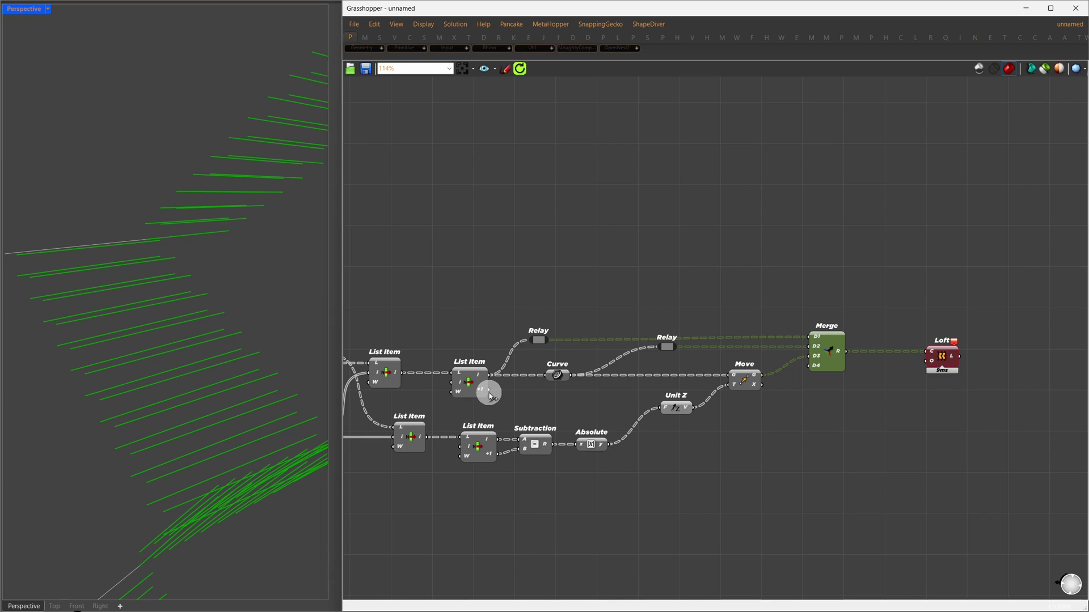
left_click_drag(489, 393, 697, 351)
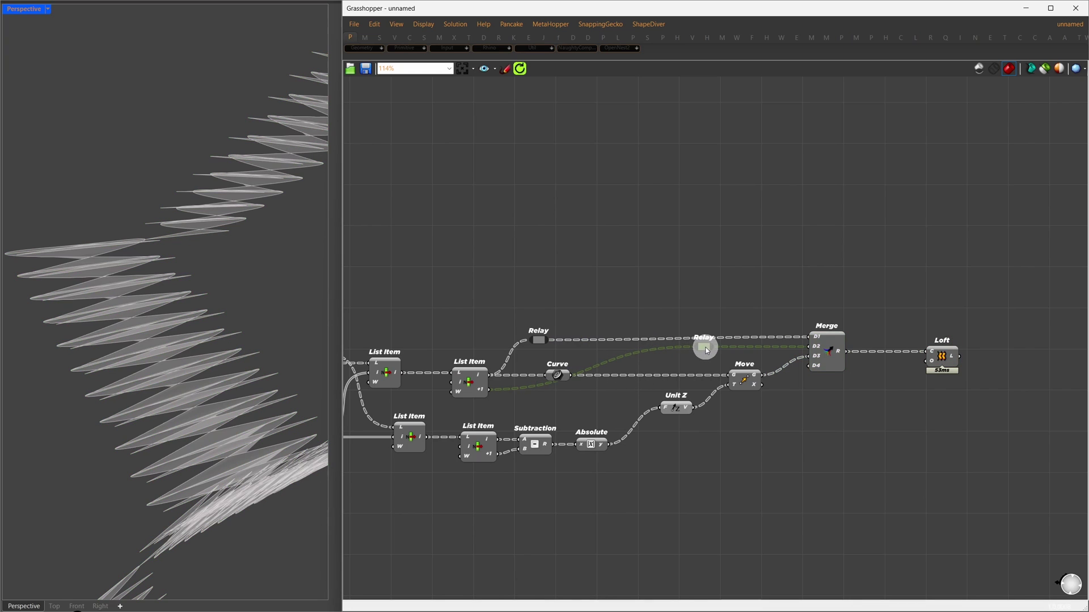
left_click(959, 395)
Set the Loft component's options to Closed loft with the Straight loft type and commit the changes
right_click(933, 363)
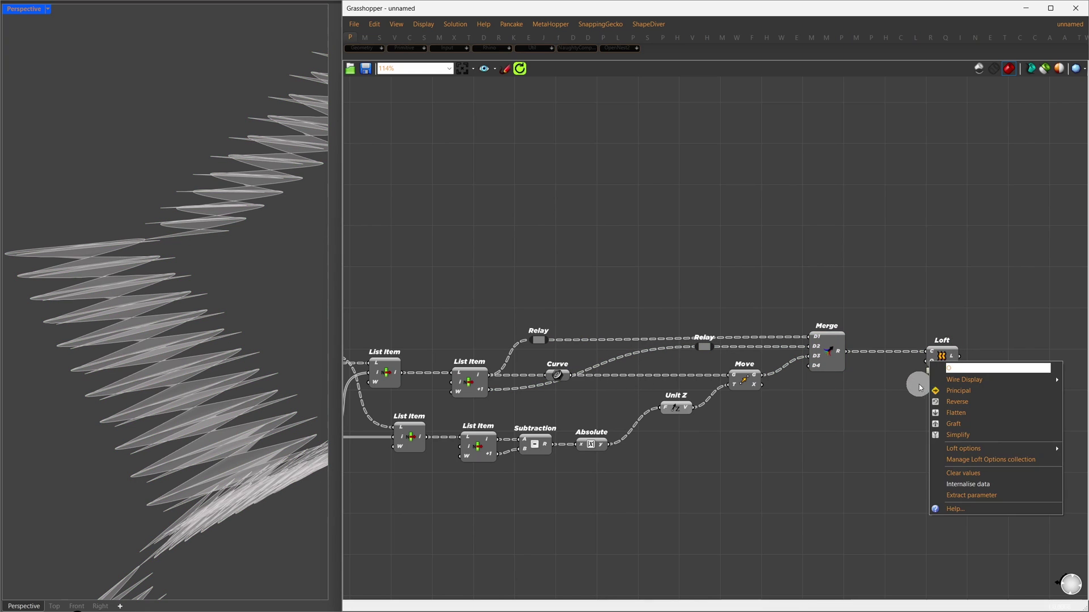
mouse_move(962, 449)
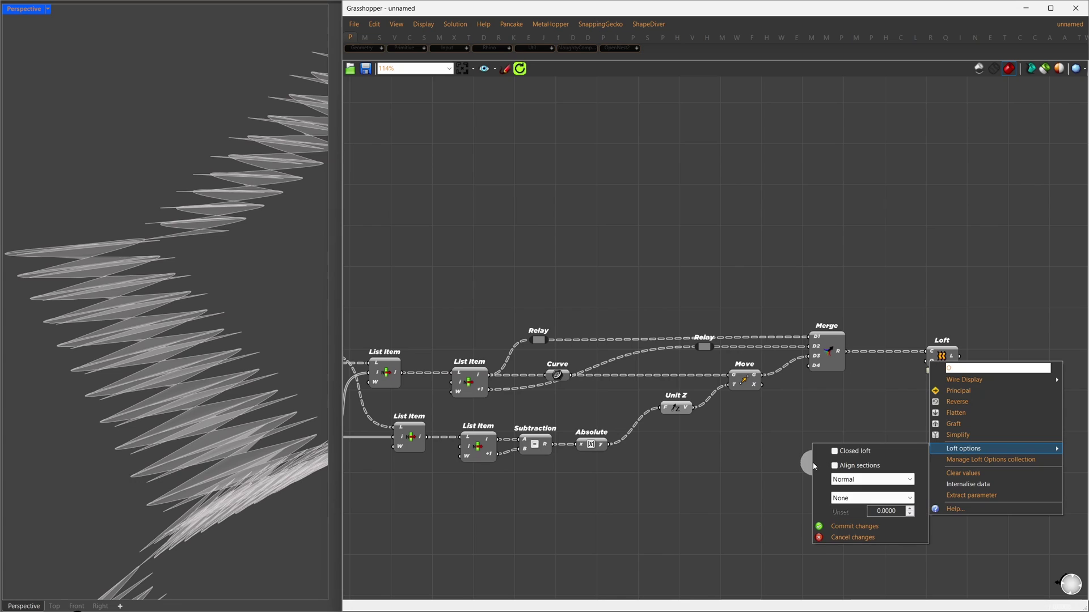
left_click(834, 452)
left_click(846, 480)
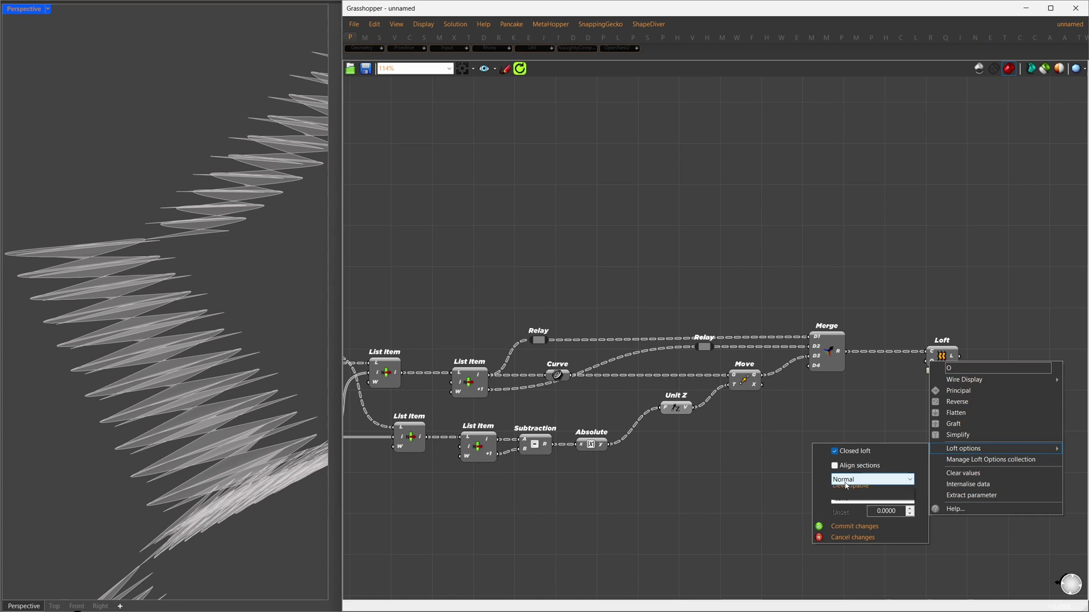
left_click(850, 525)
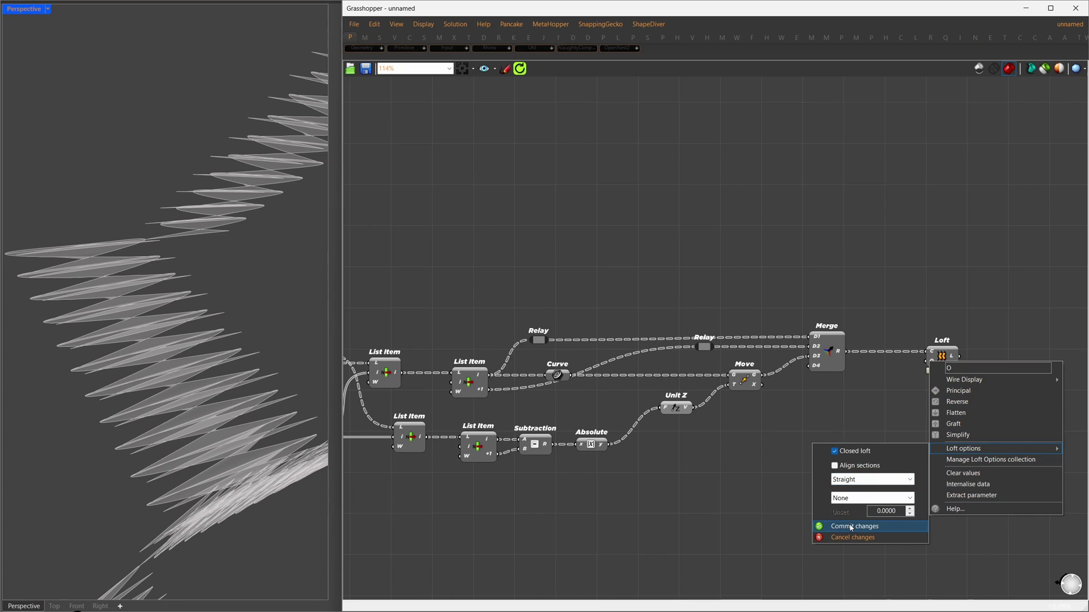
left_click(850, 526)
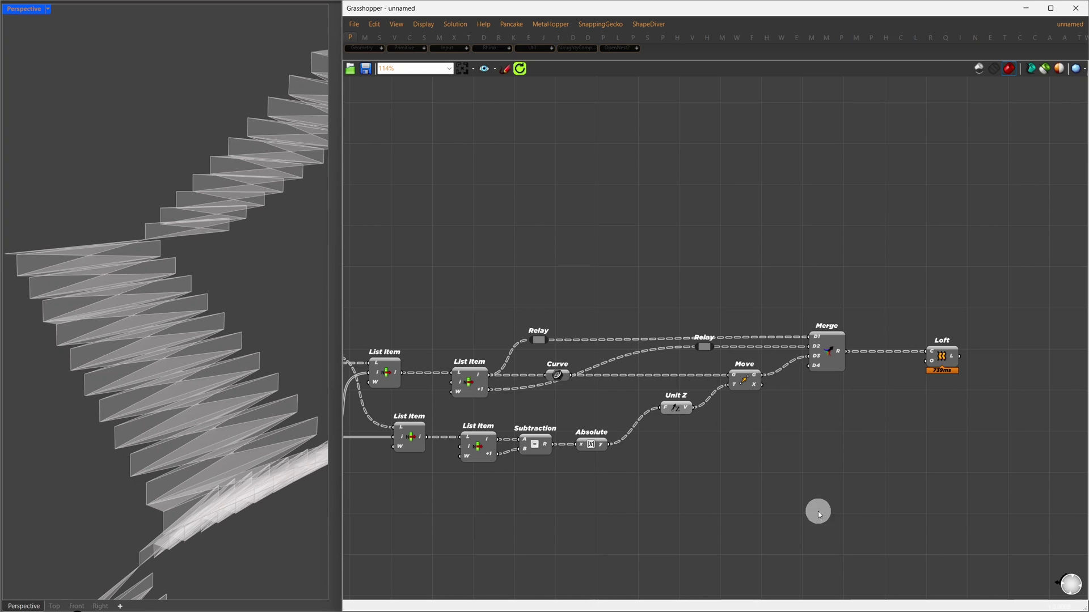
Insert a Flip Curve component between the +1 output's relay and Merge's D2 input
right_click_drag(114, 365, 162, 352)
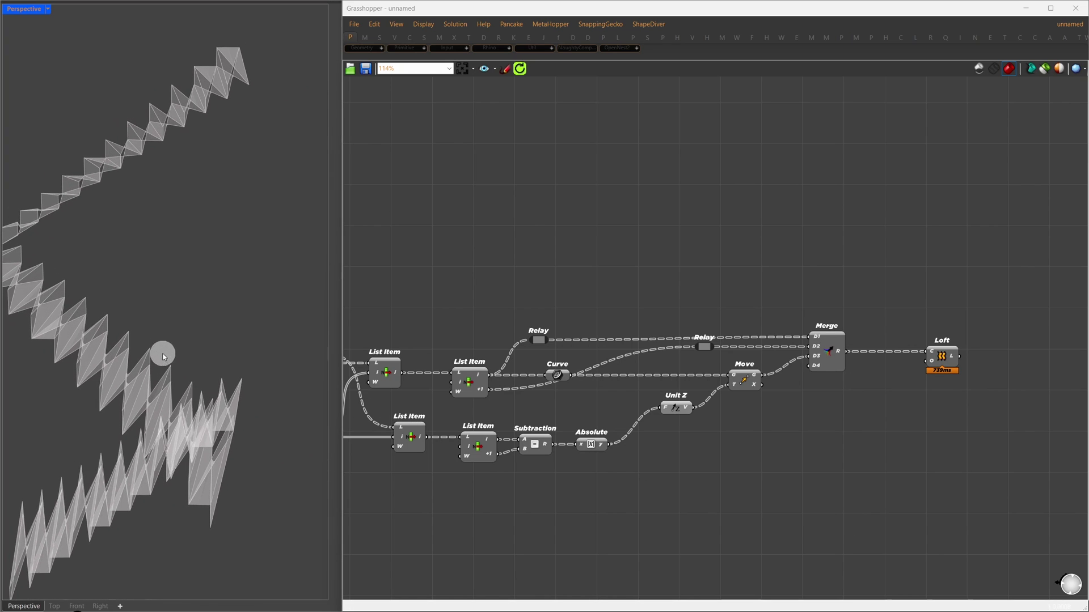
double_click(775, 457)
type("flip curve")
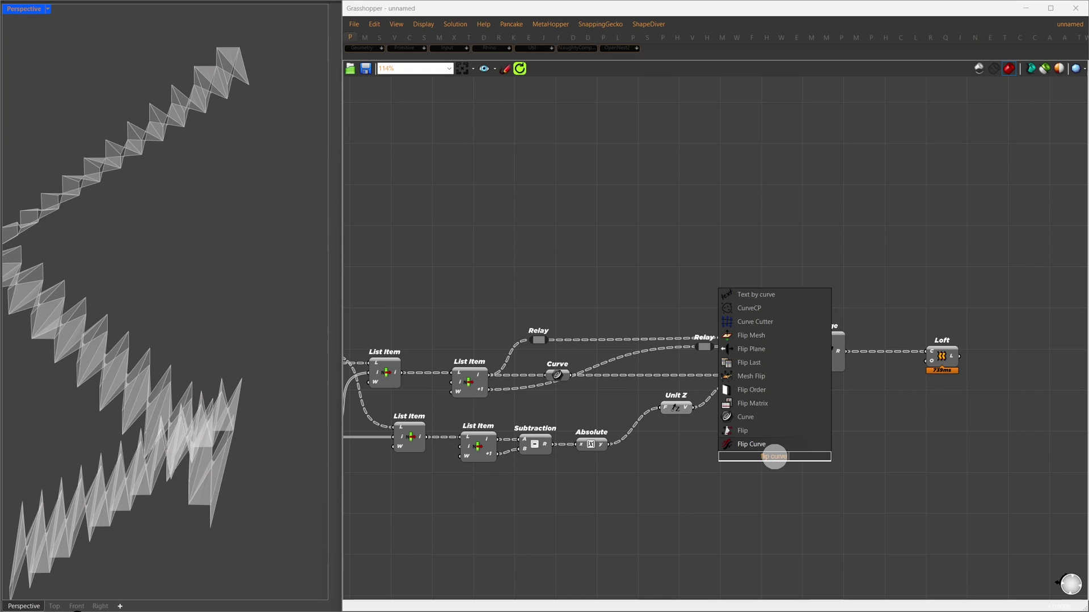
key("Return")
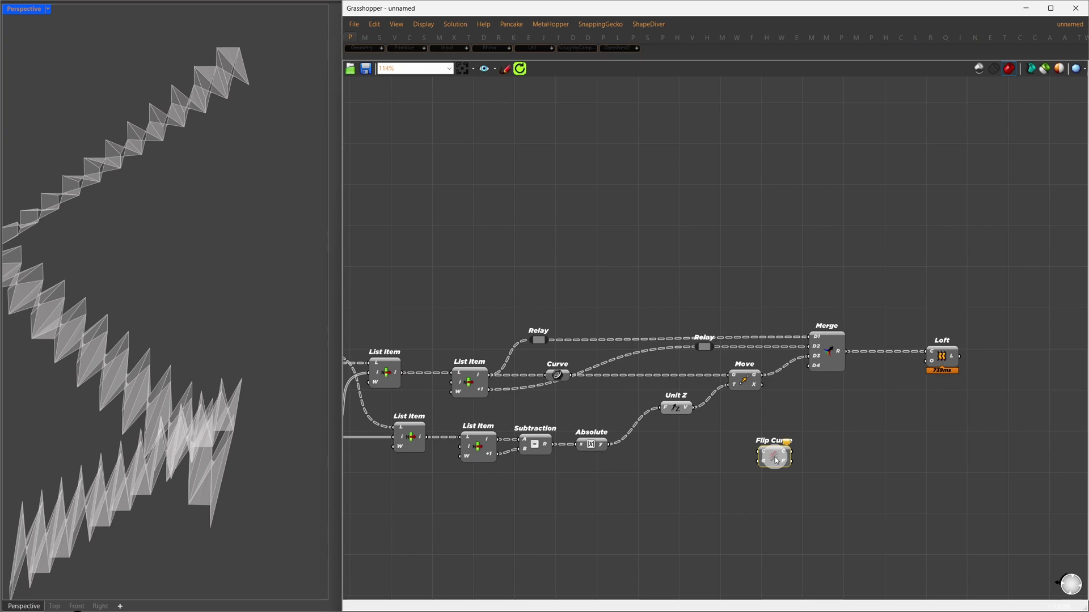
left_click(736, 402)
left_click(703, 348)
mouse_move(701, 358)
left_mouse_down()
mouse_move(601, 399)
mouse_move(760, 451)
mouse_move(704, 353)
mouse_move(691, 350)
left_mouse_up()
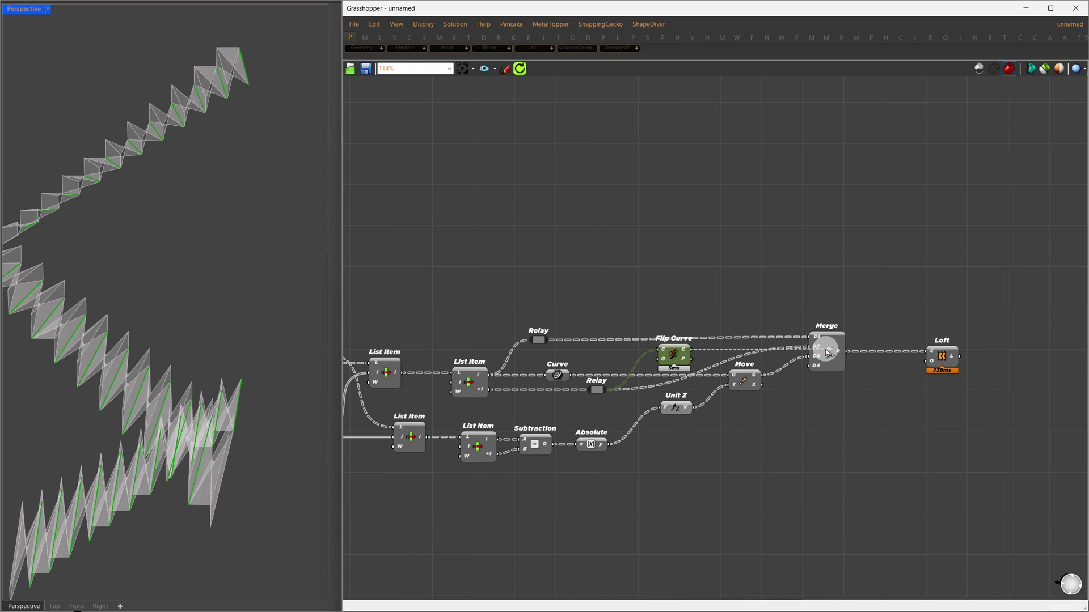
left_click(824, 421)
Turn off the preview of all components from the two first List Items through Merge
left_click_drag(879, 457, 370, 245)
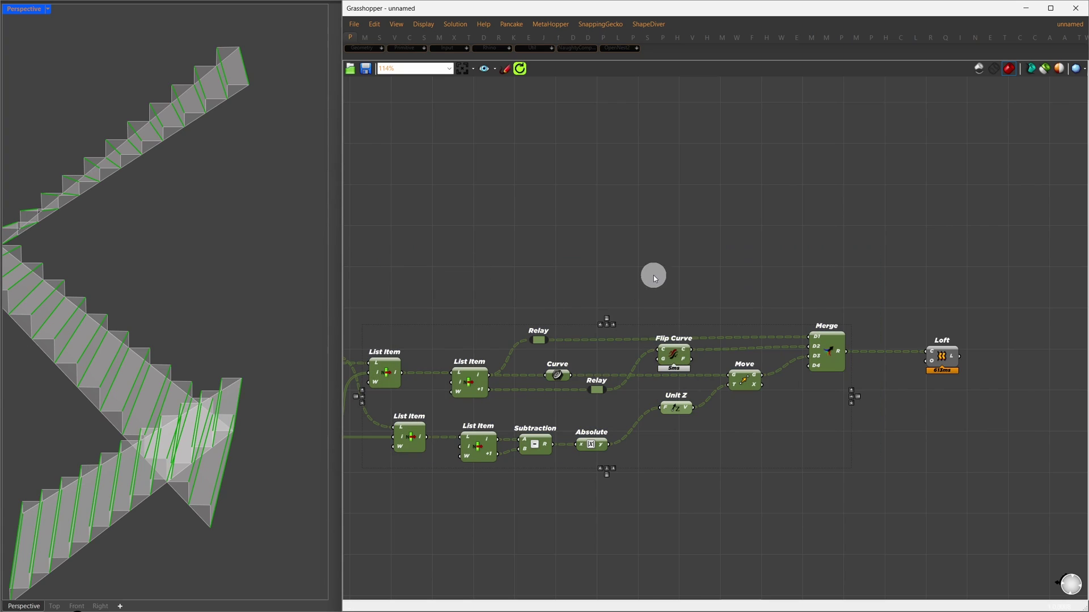
middle_click(653, 277)
left_click(675, 247)
Add a Cap Holes component fed by Loft and connect its output to a Custom Preview component
right_click_drag(269, 377, 188, 375)
scroll(821, 296, "down", 3)
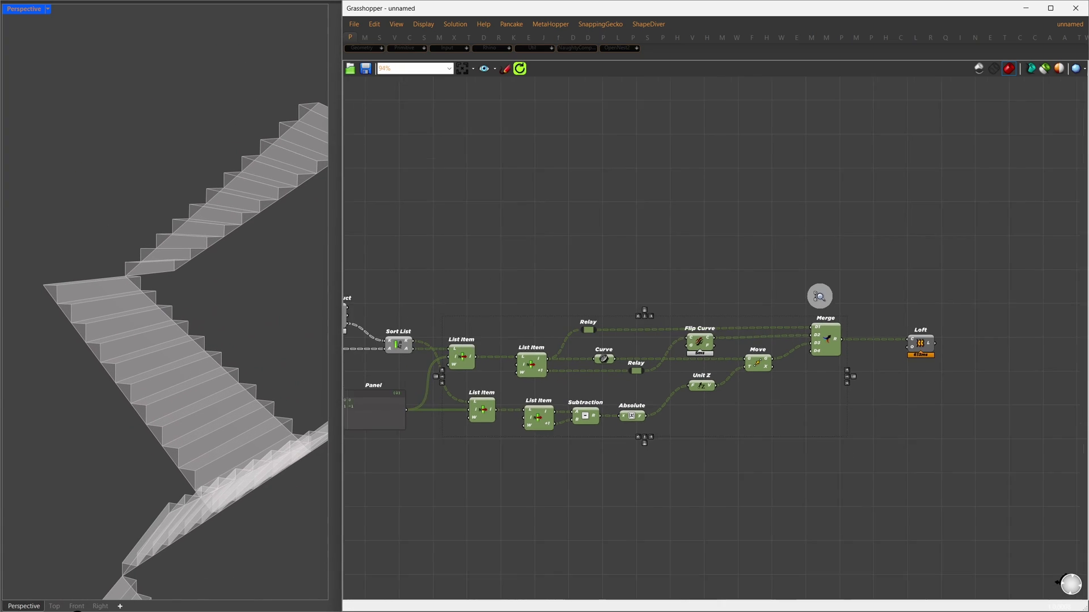
scroll(440, 312, "up", 2)
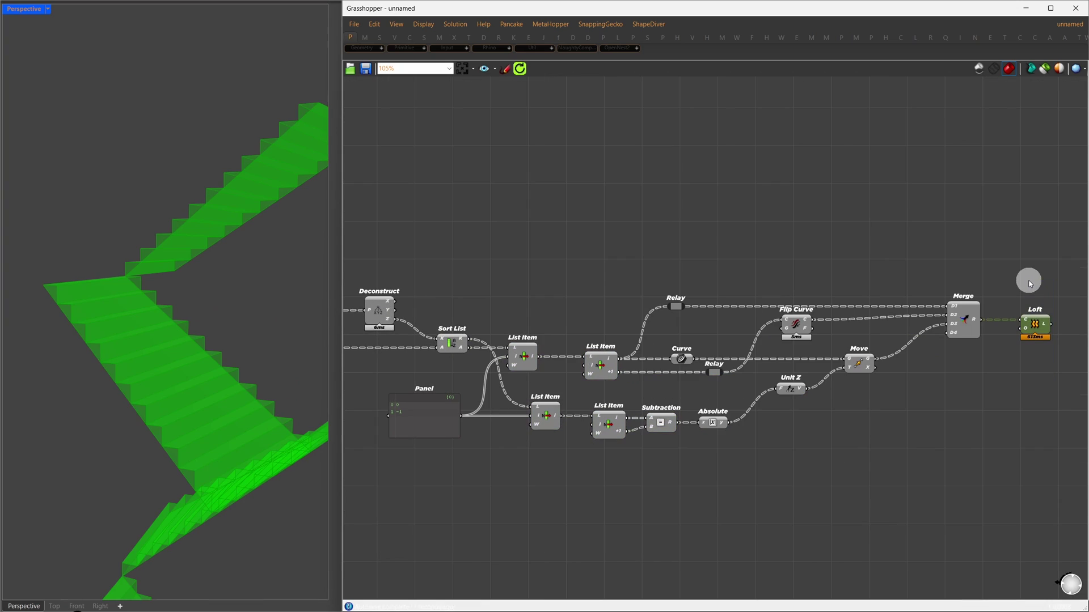
right_click_drag(1028, 279, 690, 289)
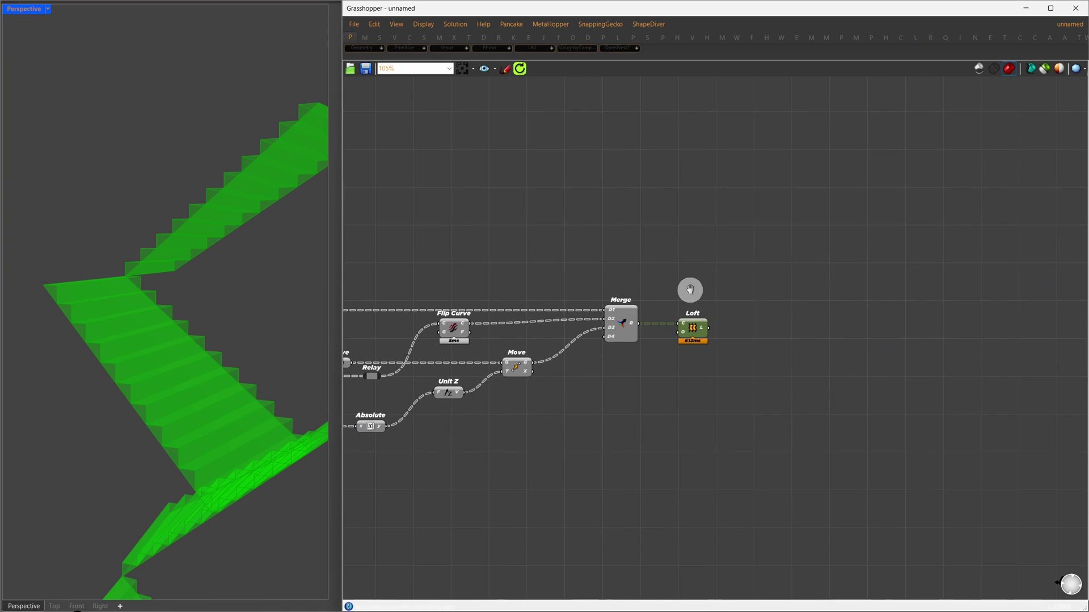
double_click(879, 316)
type("cap holes")
left_click(857, 298)
left_click_drag(709, 328, 805, 327)
left_click_drag(805, 327, 767, 330)
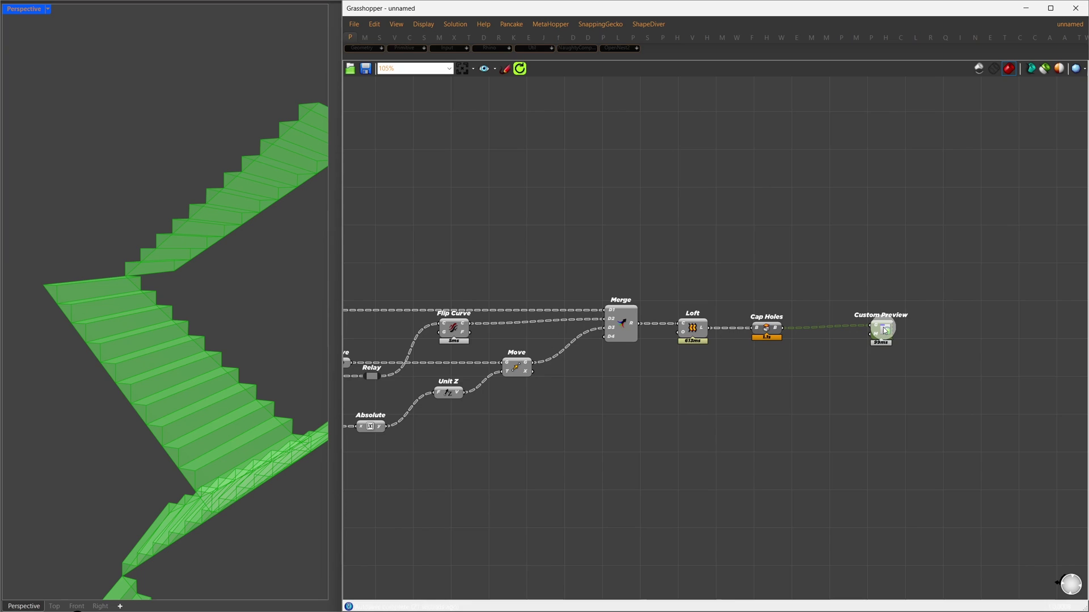
Add a Colour Swatch and connect it to the M input of the Custom Preview for the capped steps
double_click(840, 358)
type("swatch")
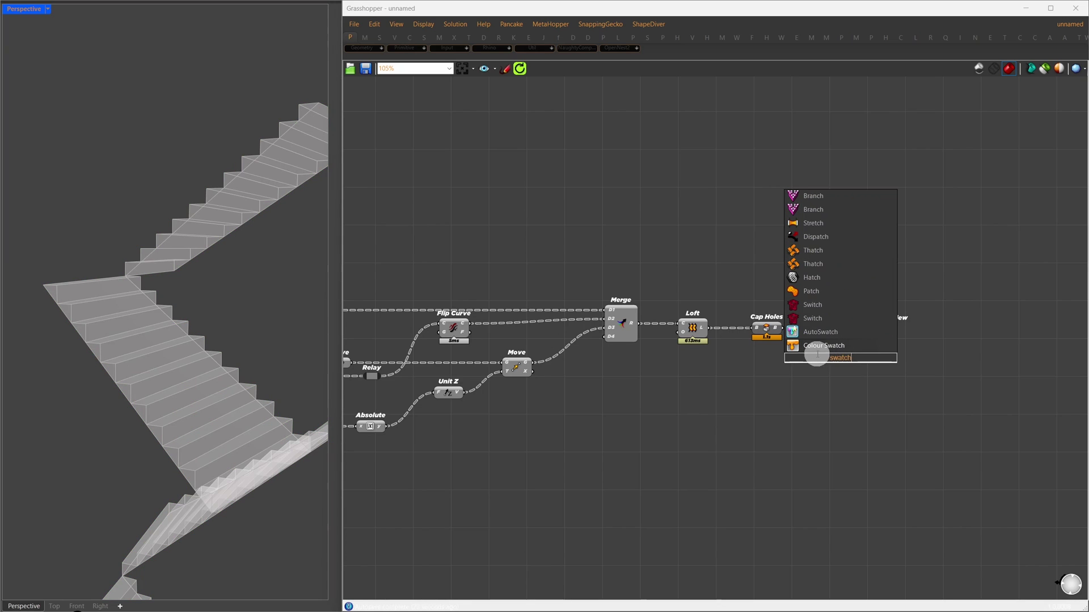
key("Return")
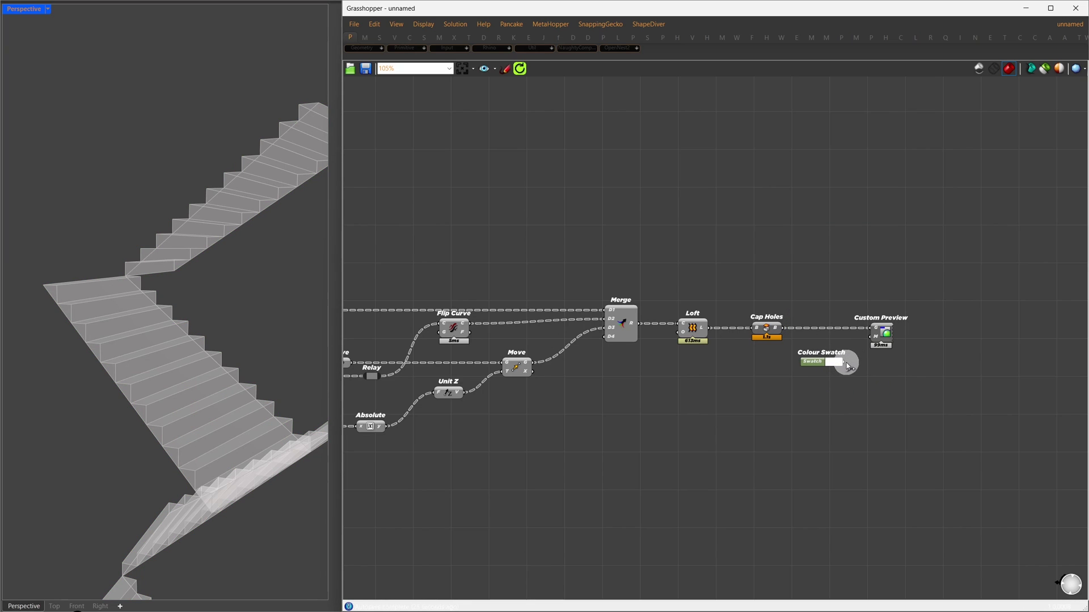
left_click_drag(871, 338, 873, 340)
Turn on the preview of the Custom Preview in the Thickness + Preview group and check the landings against the stair steps
scroll(930, 352, "down", 7)
right_click_drag(500, 318, 815, 323)
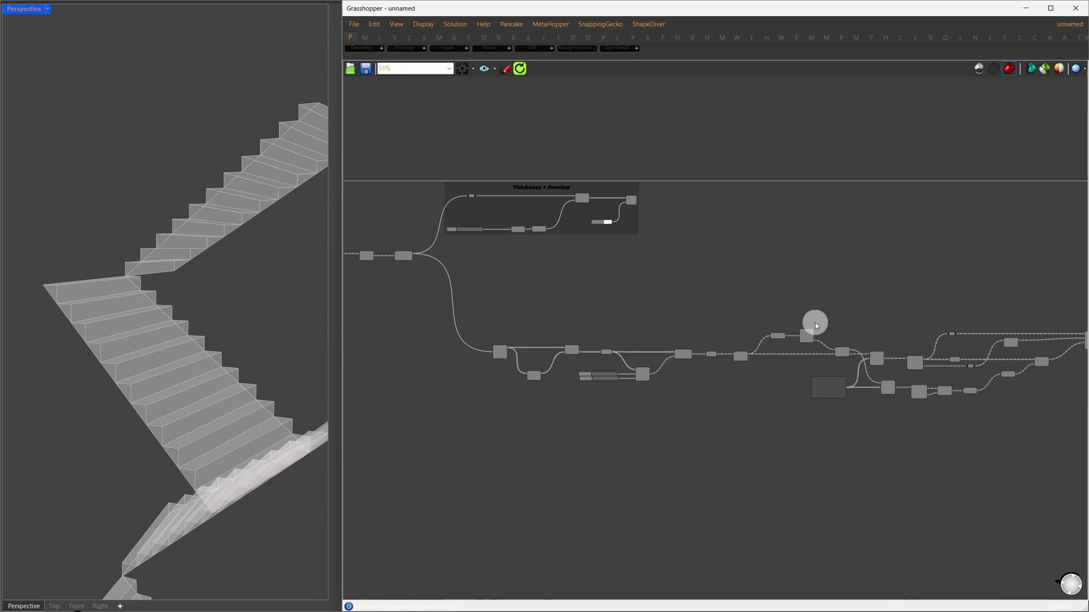
scroll(636, 182, "up", 8)
scroll(636, 182, "up", 1)
middle_click(652, 227)
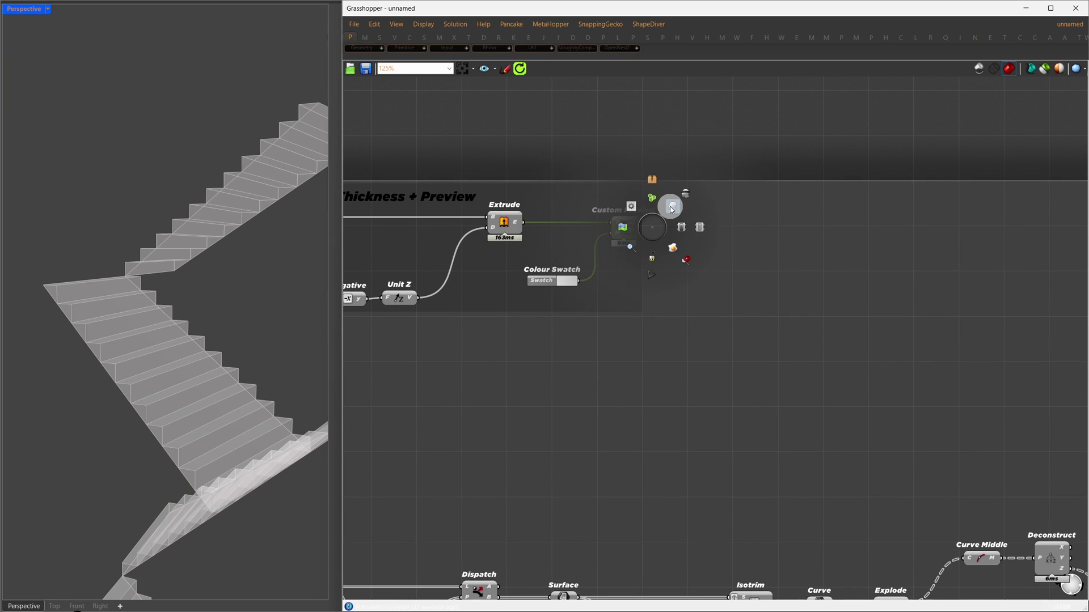
left_click(671, 210)
scroll(639, 282, "down", 5)
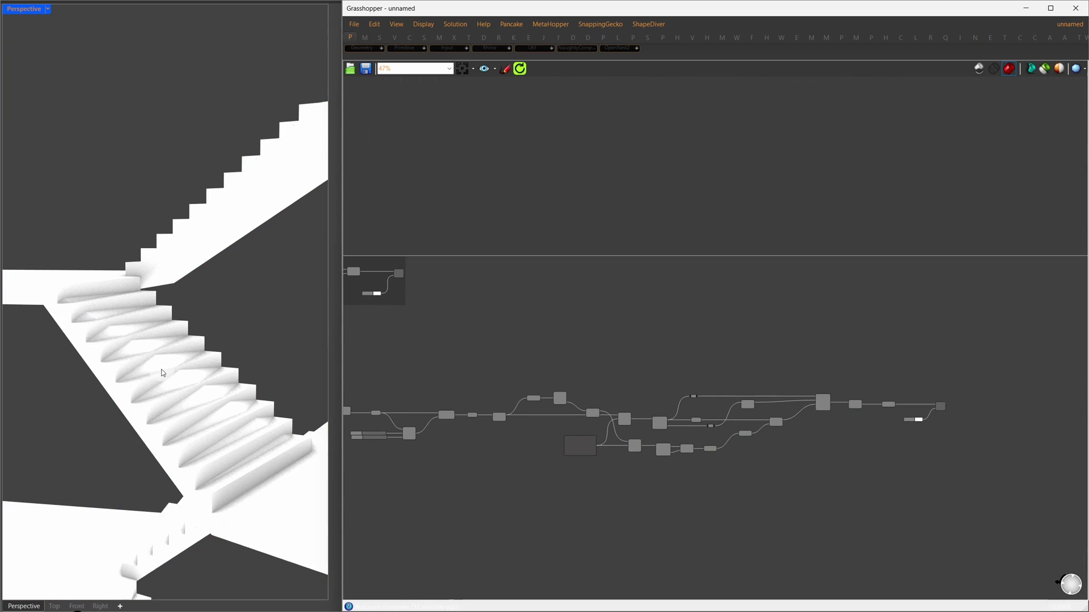
scroll(162, 372, "down", 5)
scroll(166, 366, "up", 4)
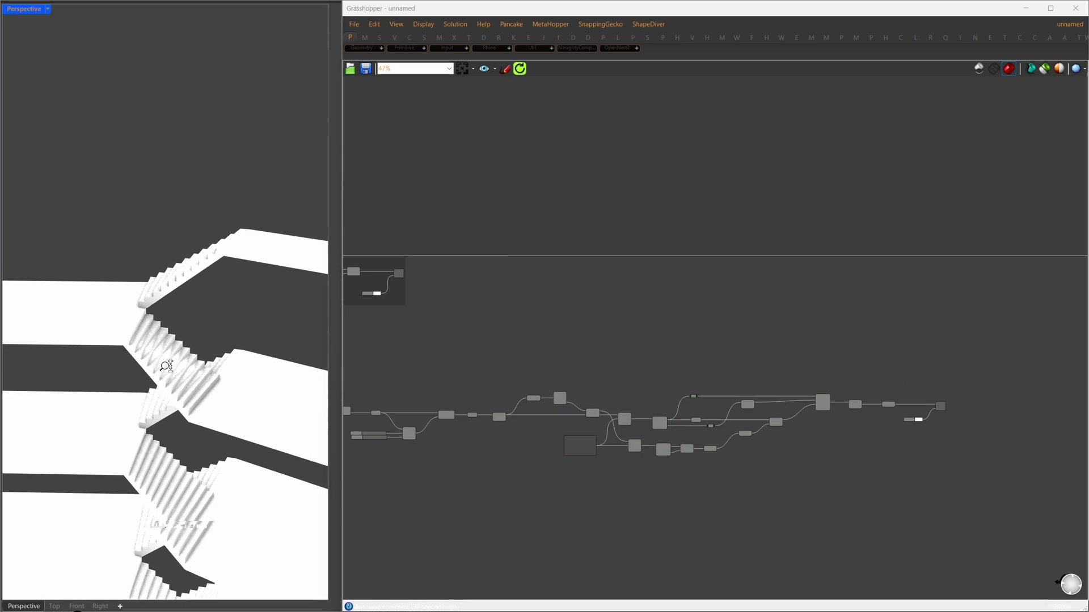
scroll(166, 366, "up", 6)
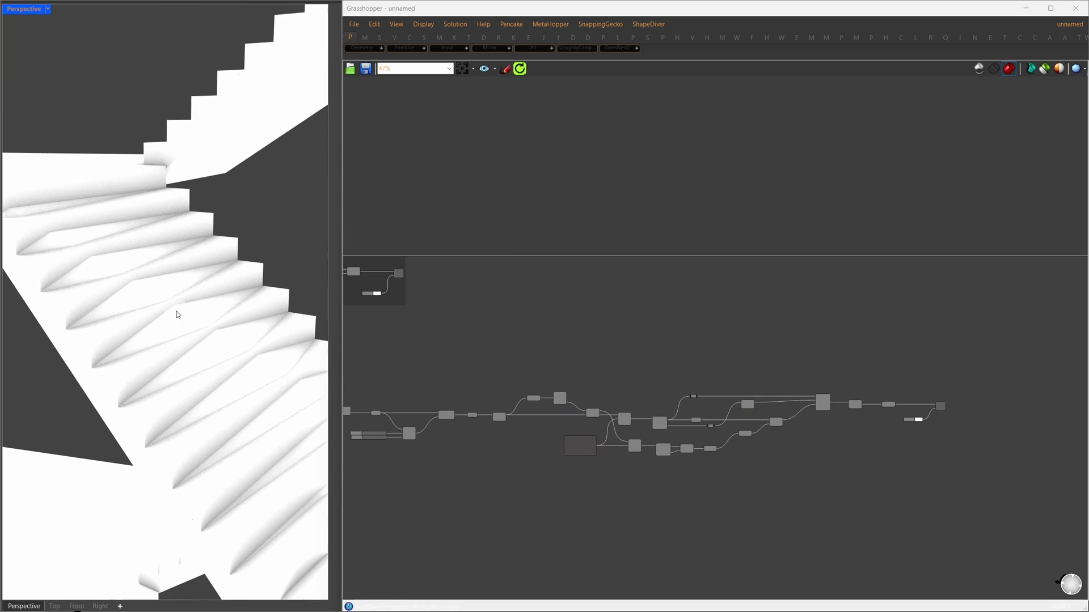
Shift the Thickness + Preview group further right and place a copy of the Brep Join above Isotrim
right_click_drag(667, 402, 846, 397)
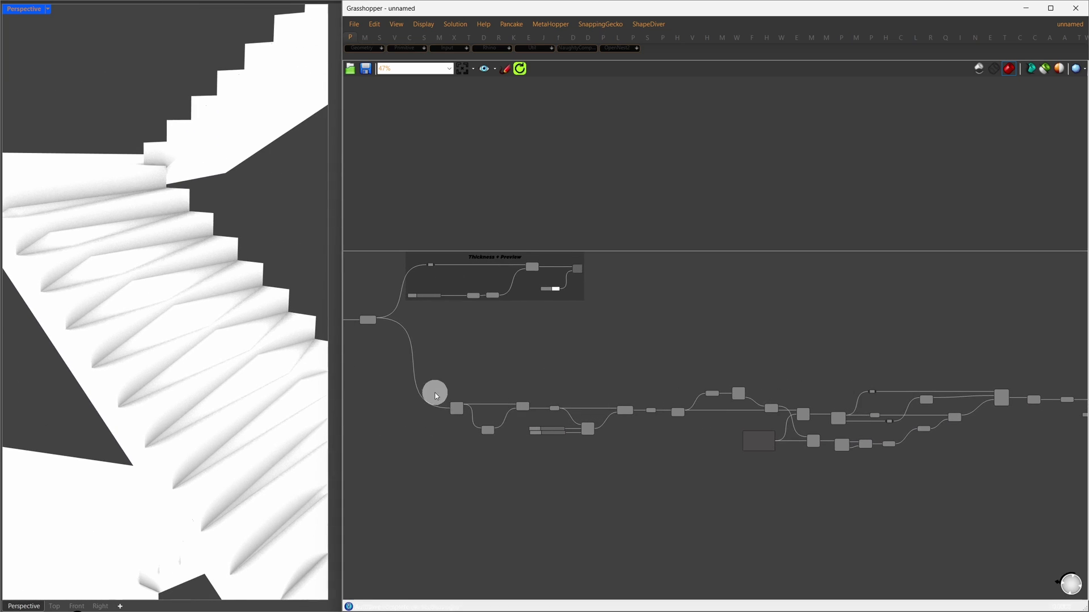
right_click_drag(432, 393, 553, 399)
scroll(552, 347, "up", 3)
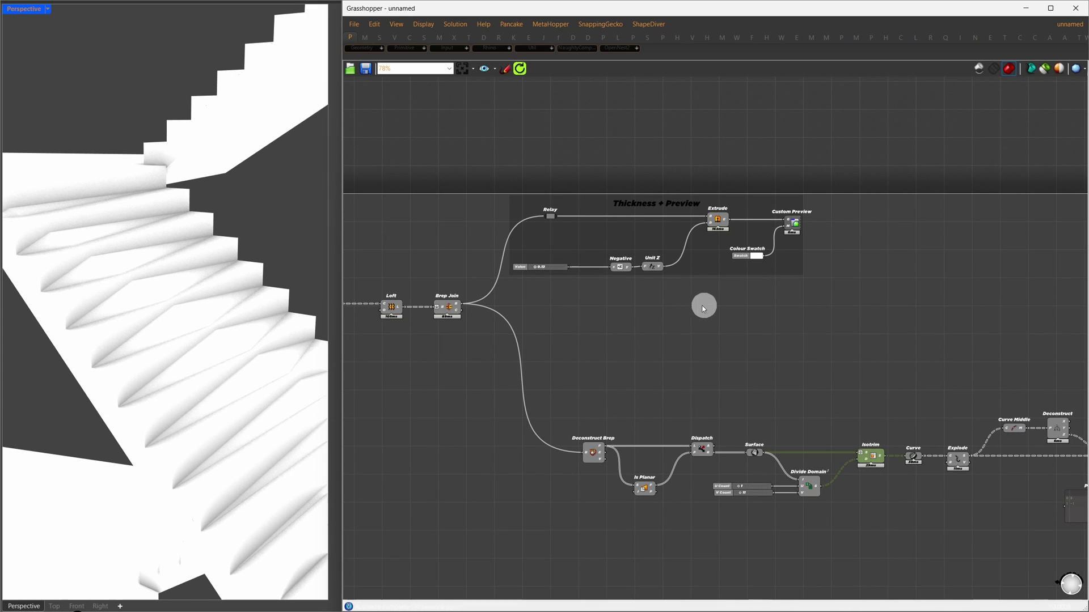
left_click_drag(910, 293, 752, 226)
left_click(474, 338)
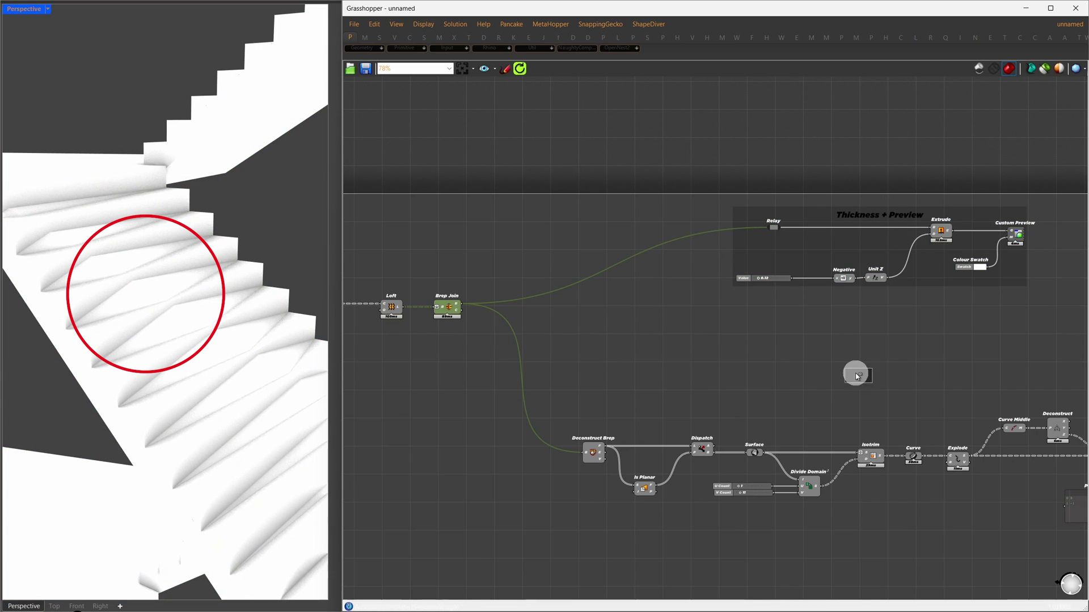
Add a Merge component combining Dispatch's A output with the Isotrim surfaces, and feed its result to the copied Brep Join
double_click(783, 363)
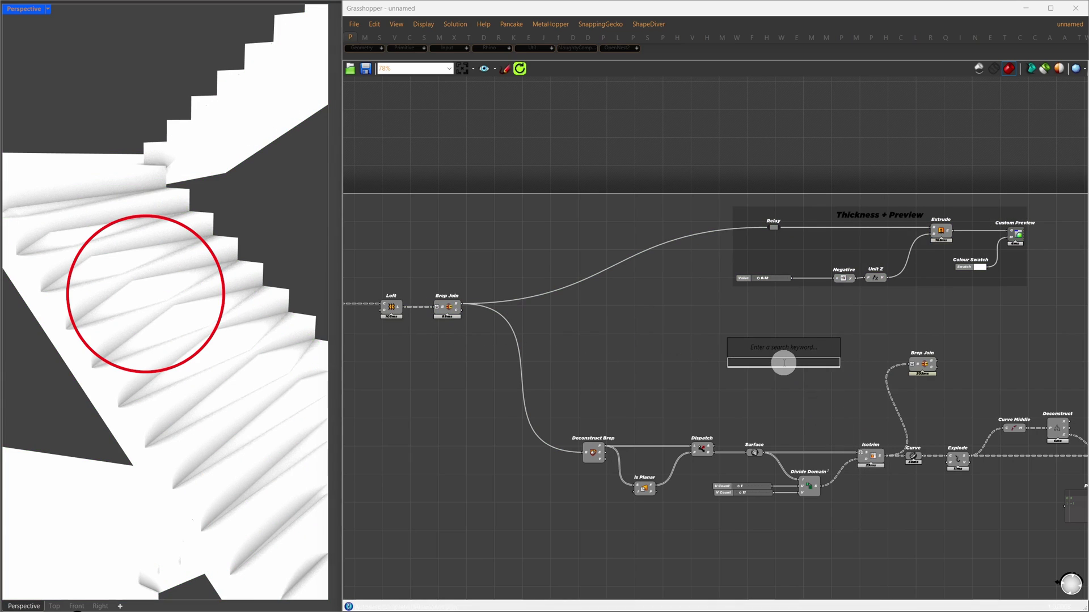
type("merge")
key("Return")
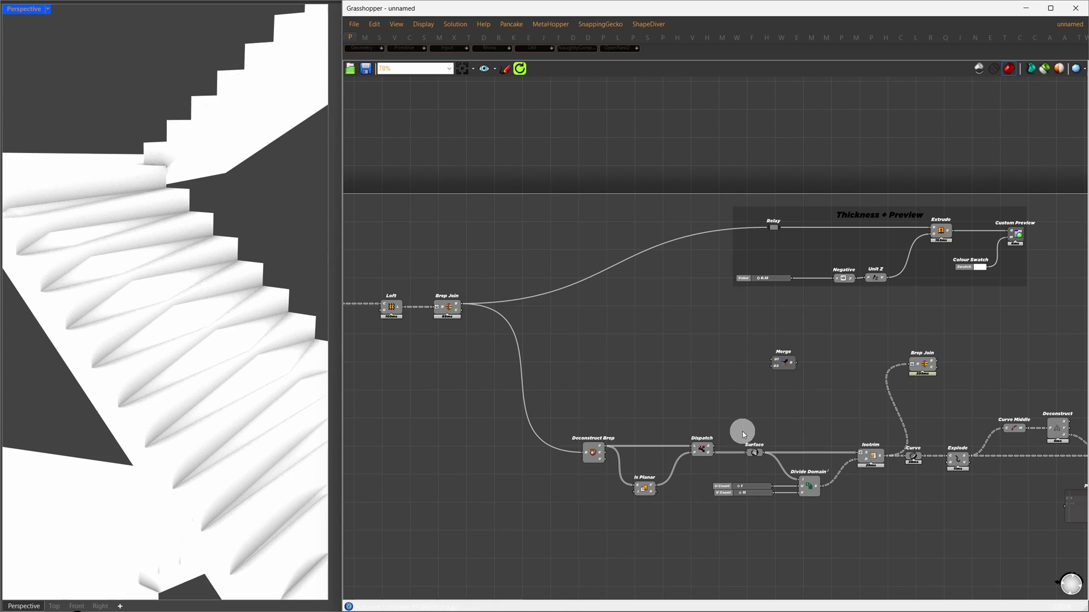
left_click_drag(768, 358, 902, 366)
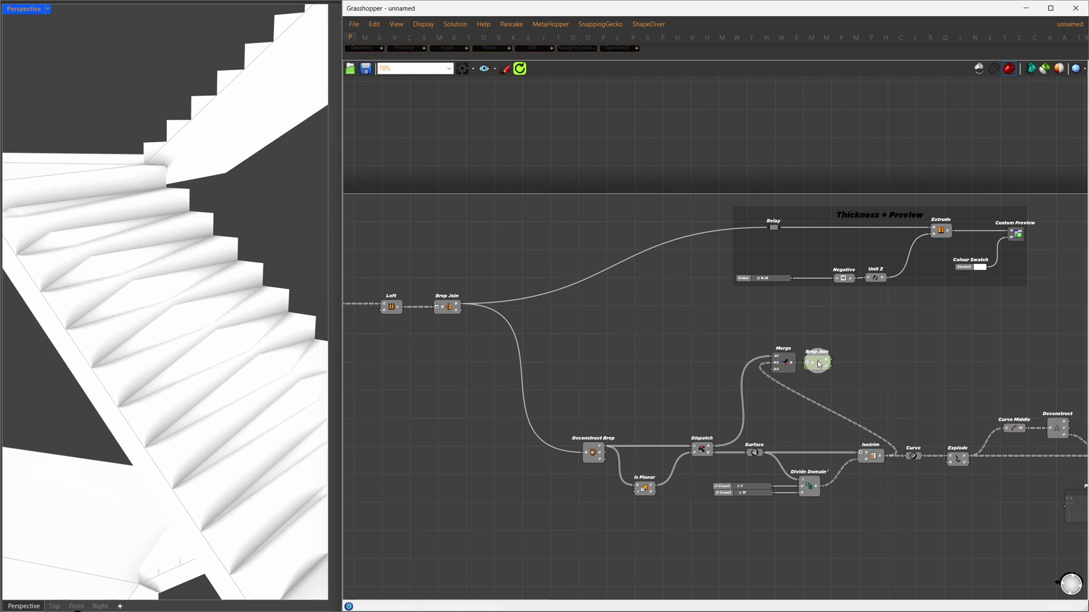
Feed the Thickness + Preview group's relay from the copied Brep Join and move Merge and Brep Join into that group
left_click_drag(751, 247, 768, 228)
left_click_drag(841, 332, 782, 358)
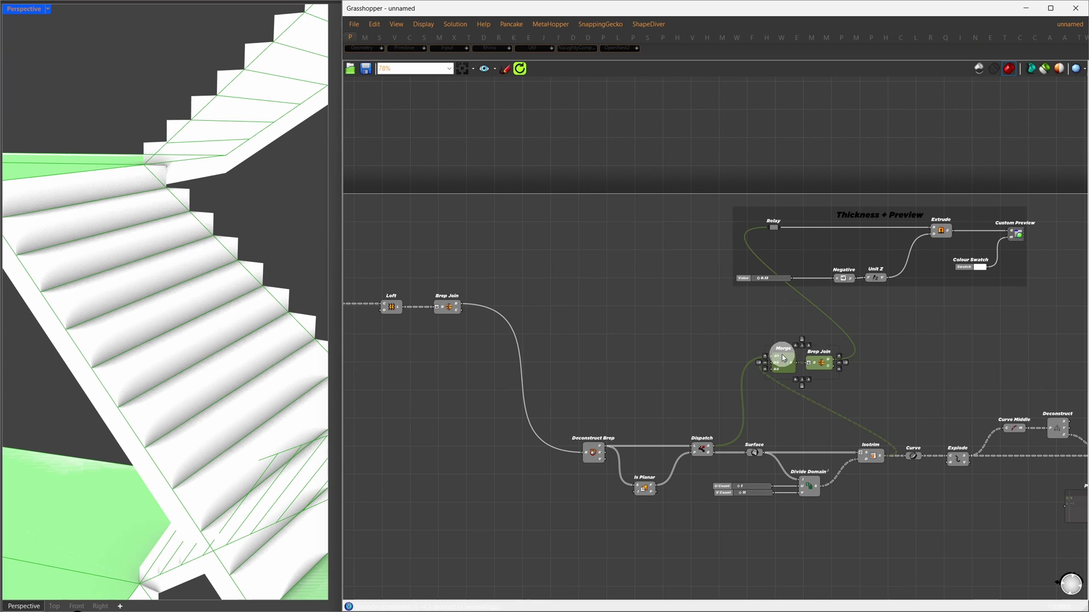
right_click_drag(803, 343, 661, 323)
right_click_drag(713, 297, 614, 282)
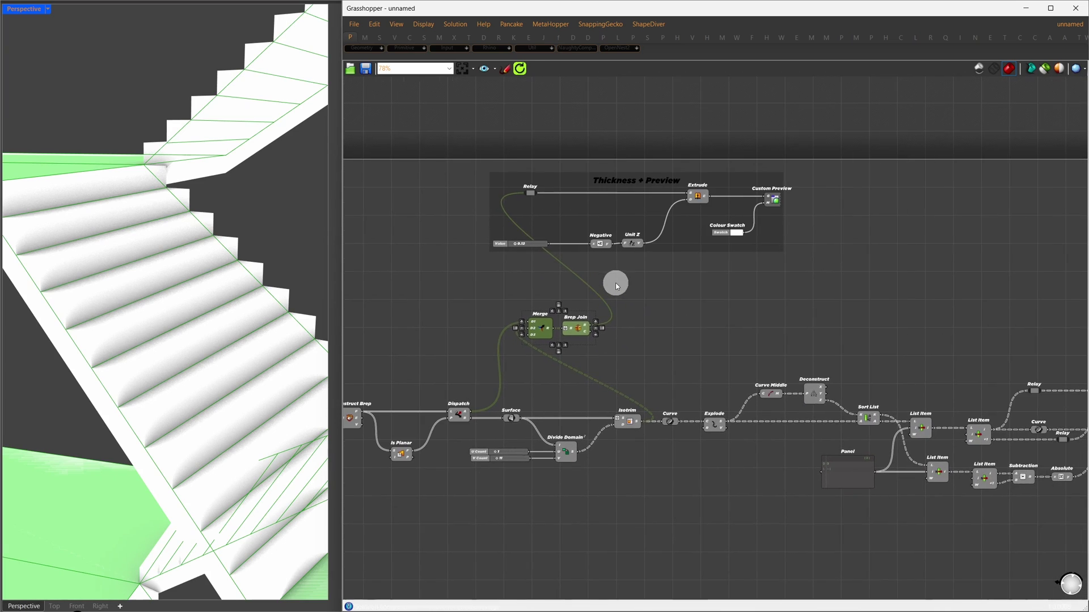
Group the stair components from Deconstruct Brep onward and label the group "Staircase on Non-Planar Surfaces"
scroll(435, 296, "down", 4)
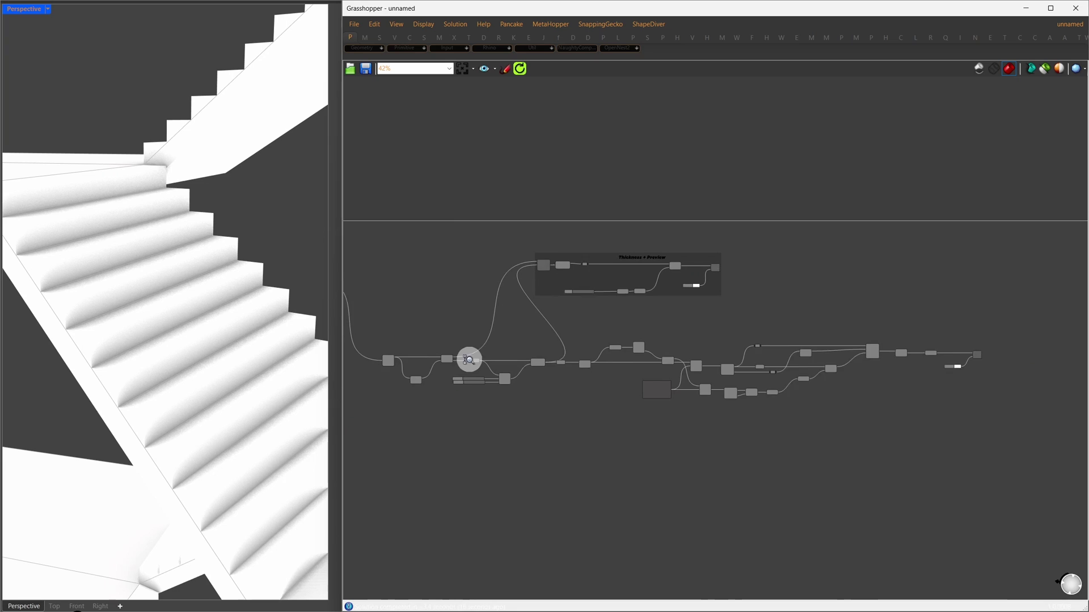
left_click_drag(376, 316, 924, 433)
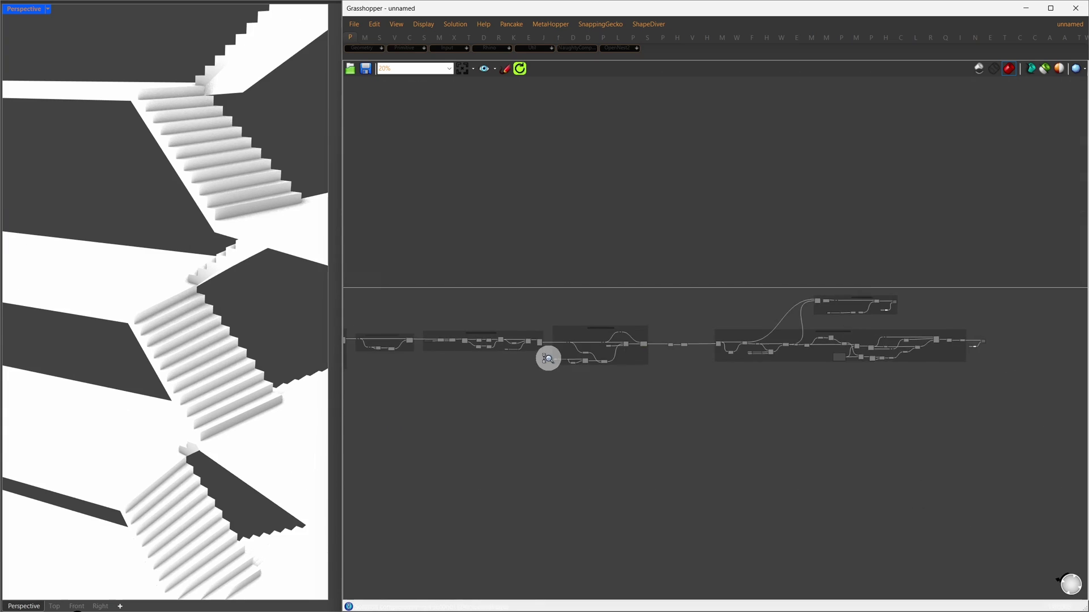
Add a Brep Edges component fed by the original Brep Join and place it below the staircase group
scroll(547, 357, "up", 3)
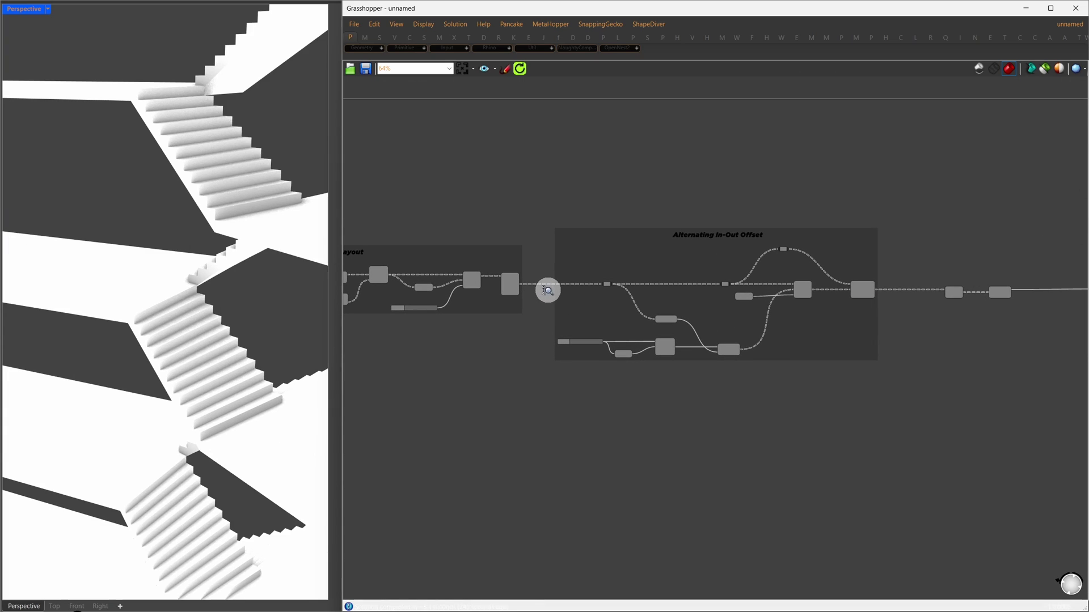
scroll(876, 272, "up", 2)
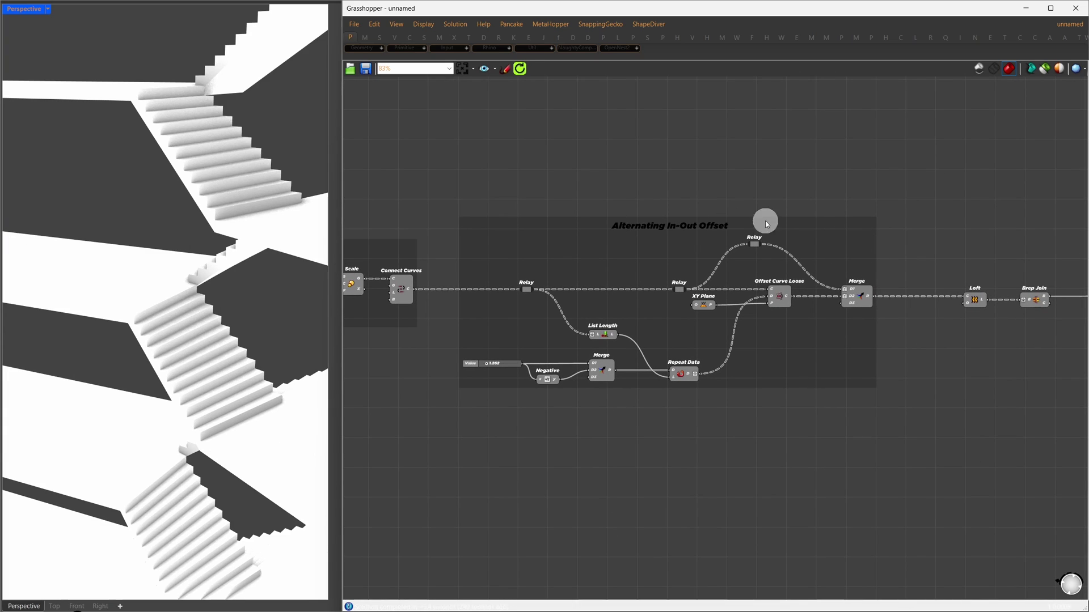
right_click_drag(984, 319, 504, 325)
double_click(671, 501)
type("brep edges")
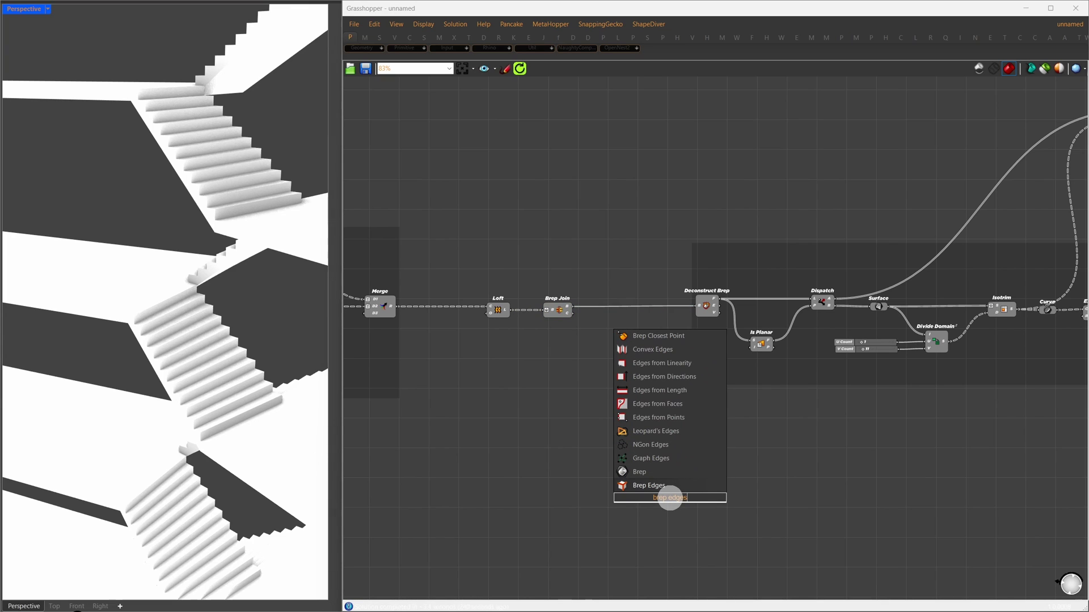
key("Return")
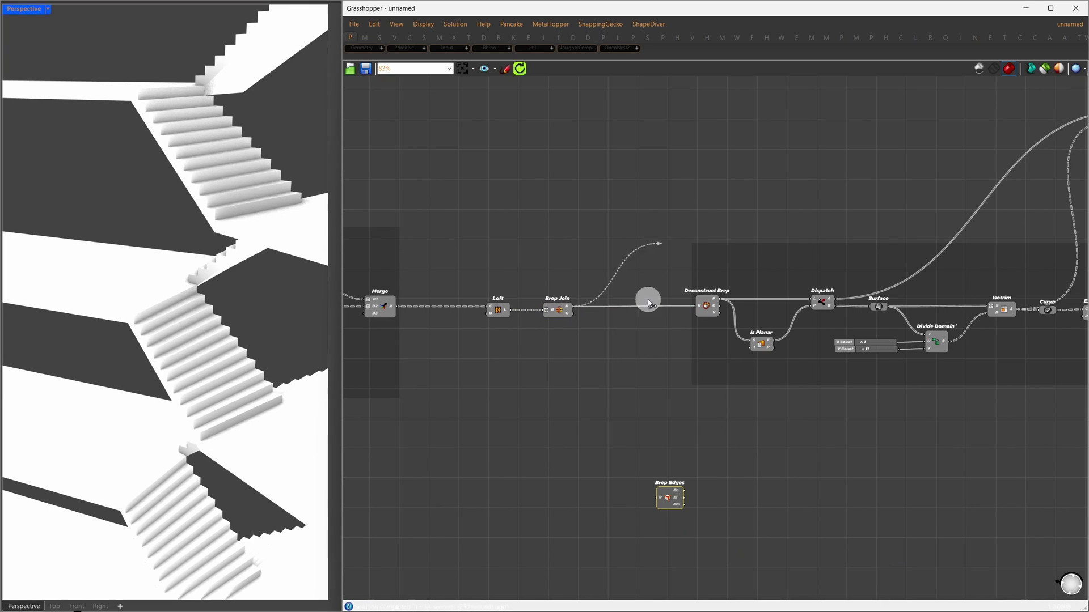
left_click_drag(649, 502, 861, 557)
right_click_drag(839, 527, 547, 381)
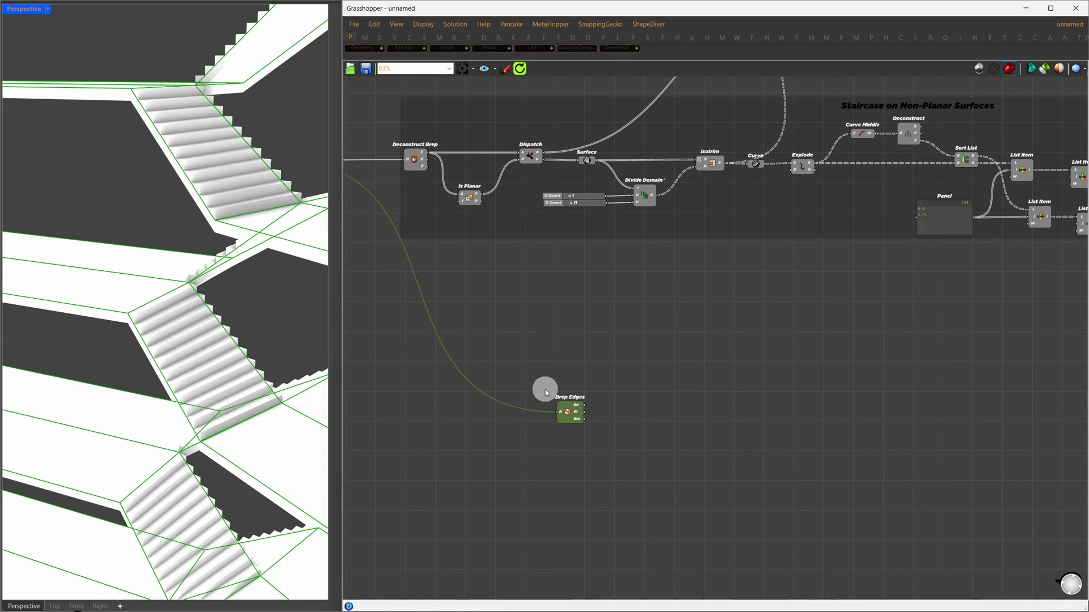
left_click_drag(575, 418, 574, 484)
Add a Curve parameter and connect it to the En output of Brep Edges
scroll(698, 482, "up", 2)
right_click_drag(699, 483, 683, 416)
double_click(684, 415)
type("crv")
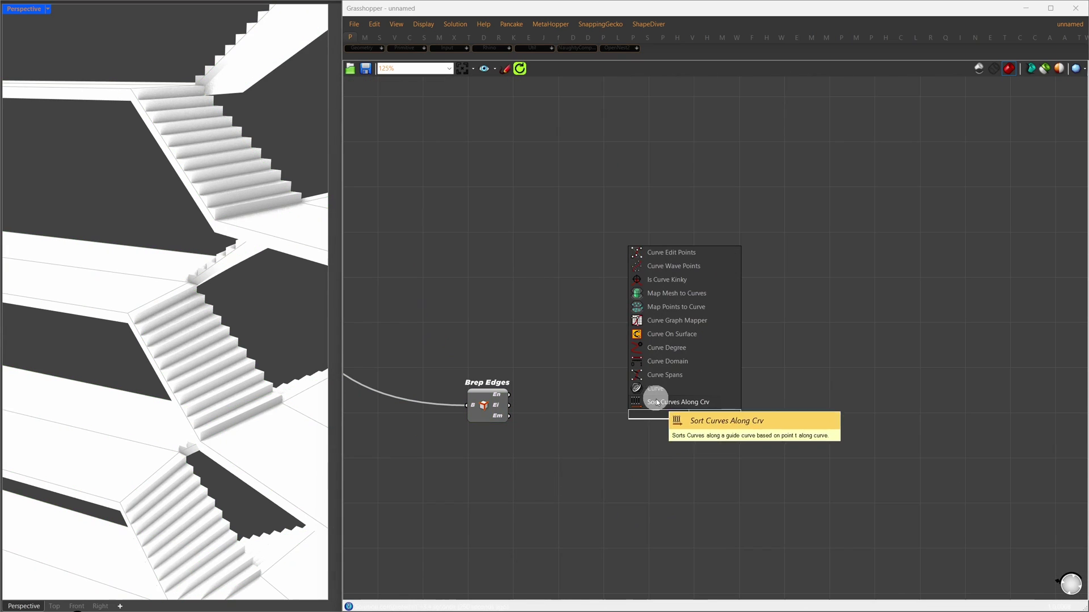
key("Return")
left_click_drag(680, 416, 586, 397)
Extrude the edge curves along Unit Z with a Factor slider set to 0.80
left_click(747, 403)
type("extrude")
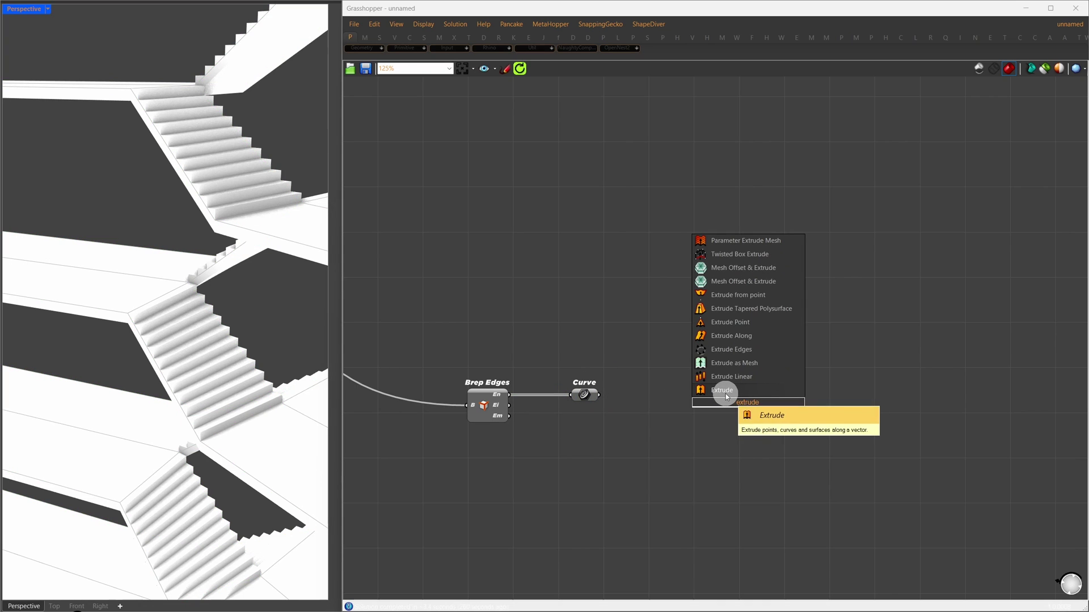
left_click(725, 391)
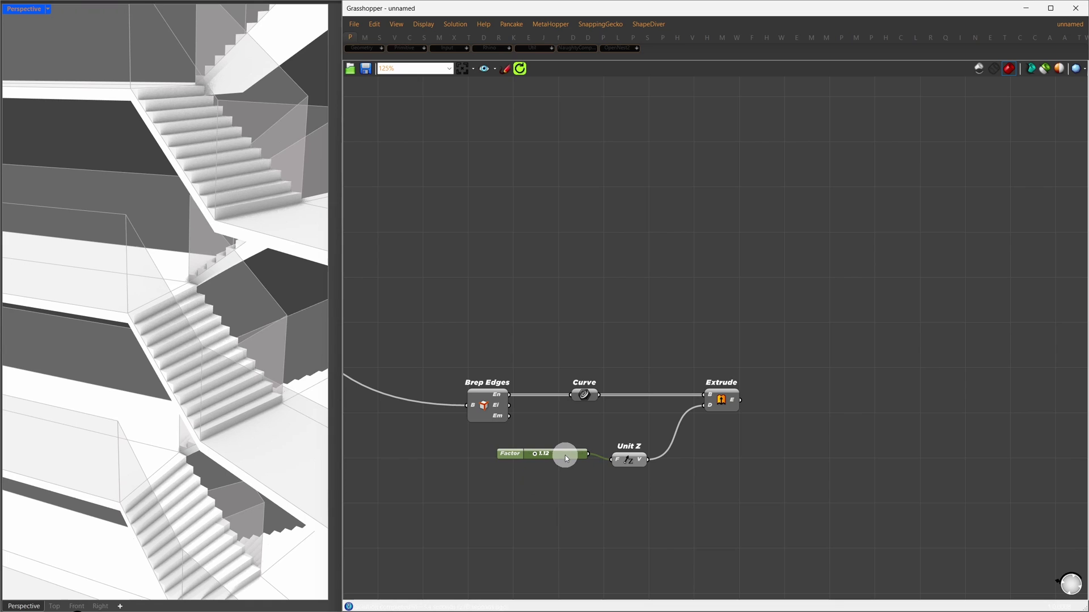
Add a Custom Preview for the extruded railings and give its M input a dark Colour Swatch
double_click(814, 404)
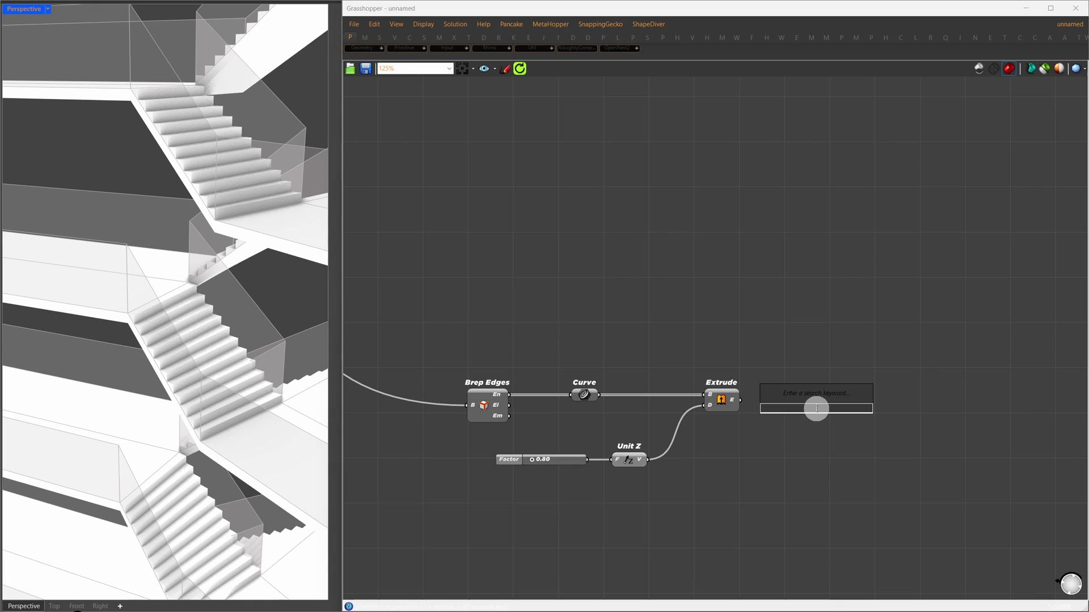
type("cutom preview")
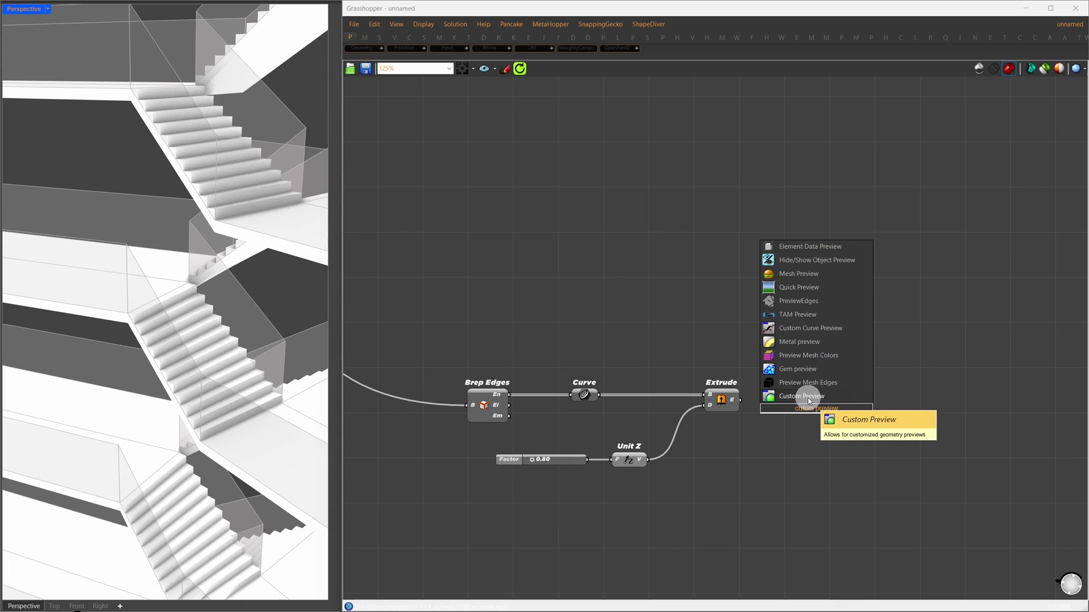
left_click(809, 397)
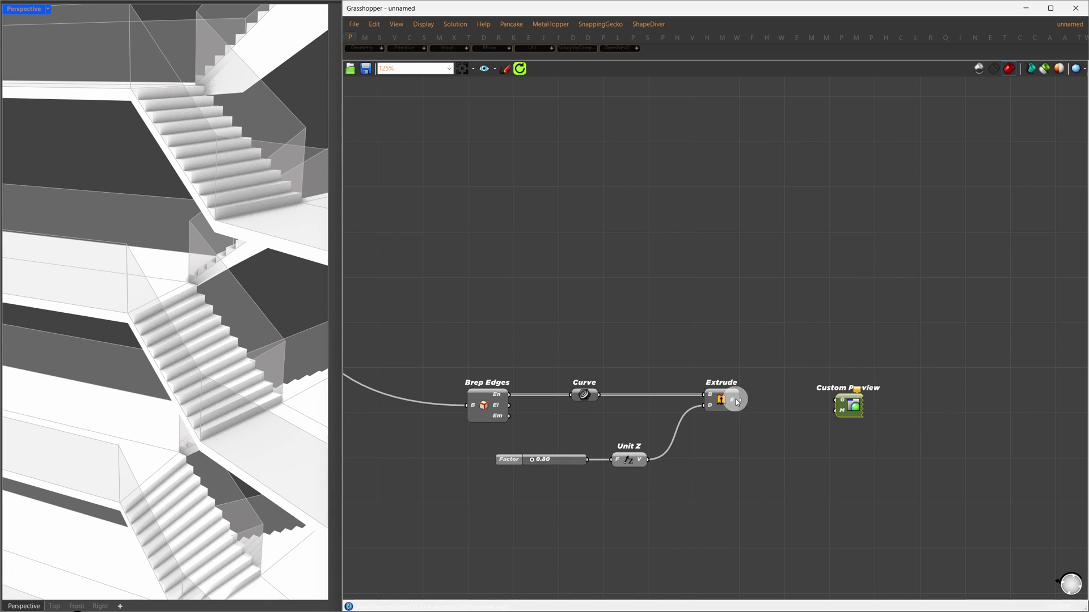
left_click_drag(827, 392, 839, 400)
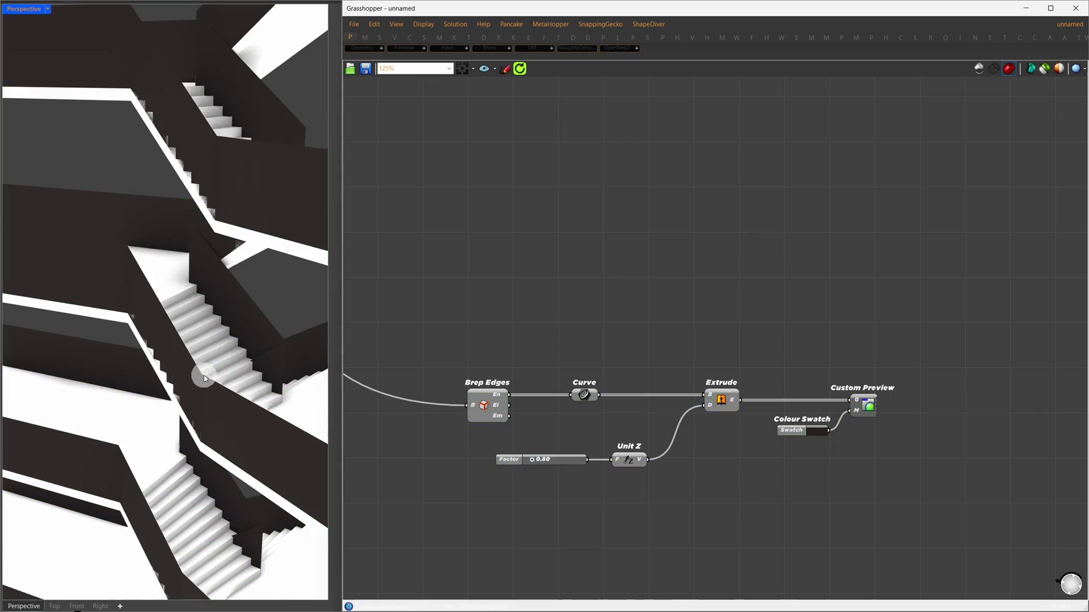
right_click_drag(204, 379, 295, 379)
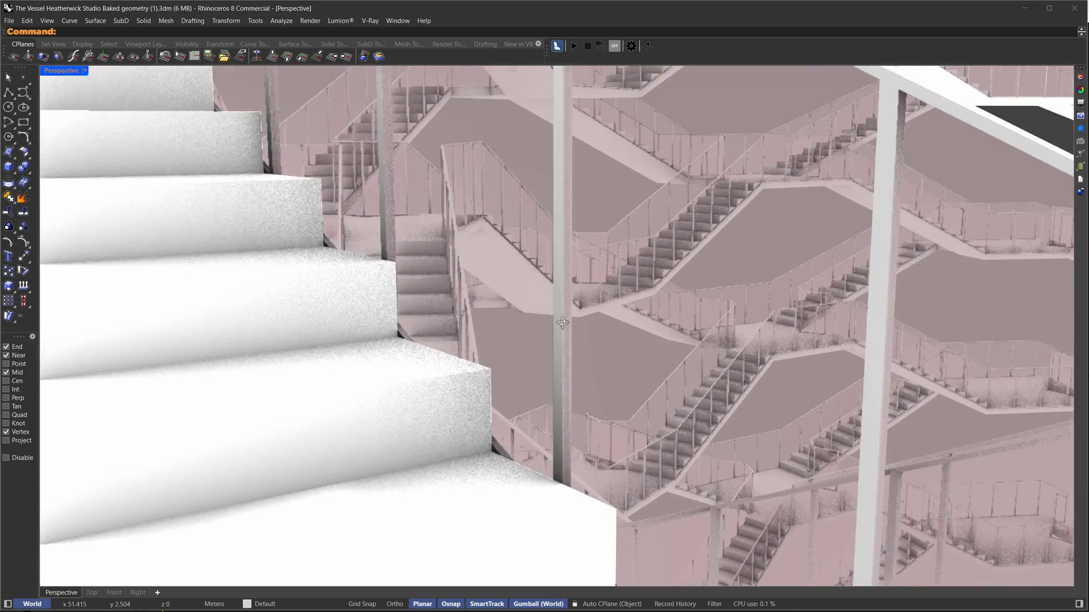
Switch to the baked Vessel model in Rhino and examine its stairs, railings and central opening up close and from above
right_click_drag(563, 323, 570, 355)
scroll(467, 332, "down", 7)
scroll(486, 358, "up", 10)
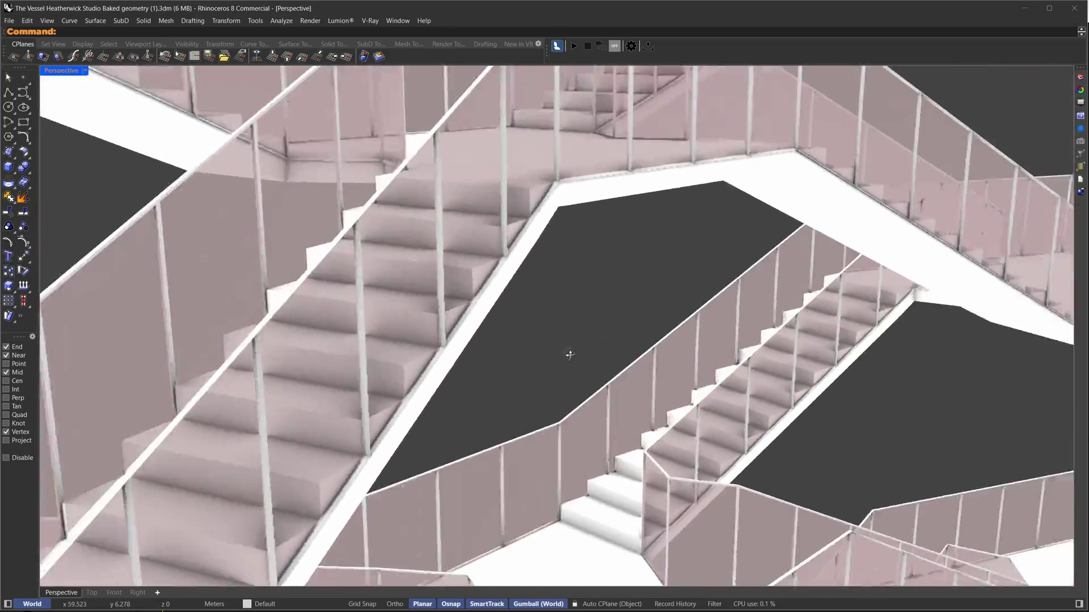
scroll(570, 355, "down", 5)
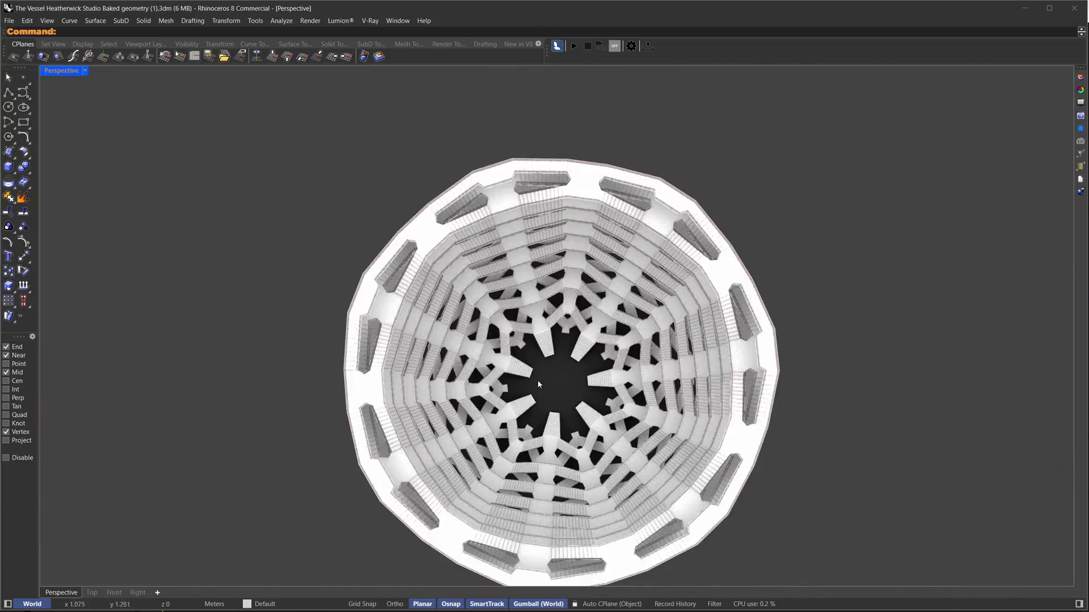
scroll(560, 381, "up", 6)
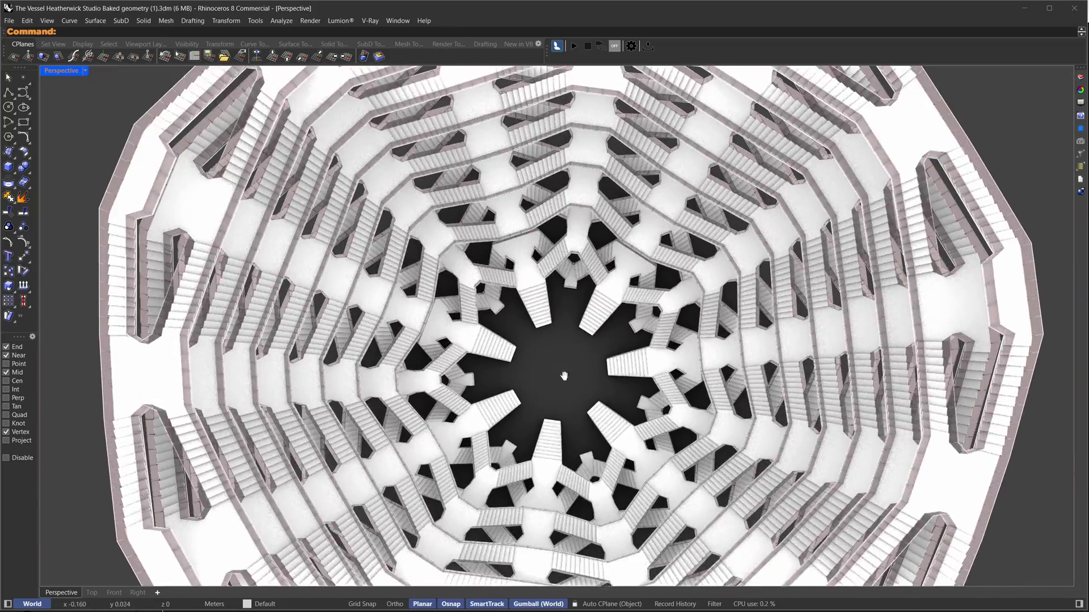
scroll(521, 326, "up", 8)
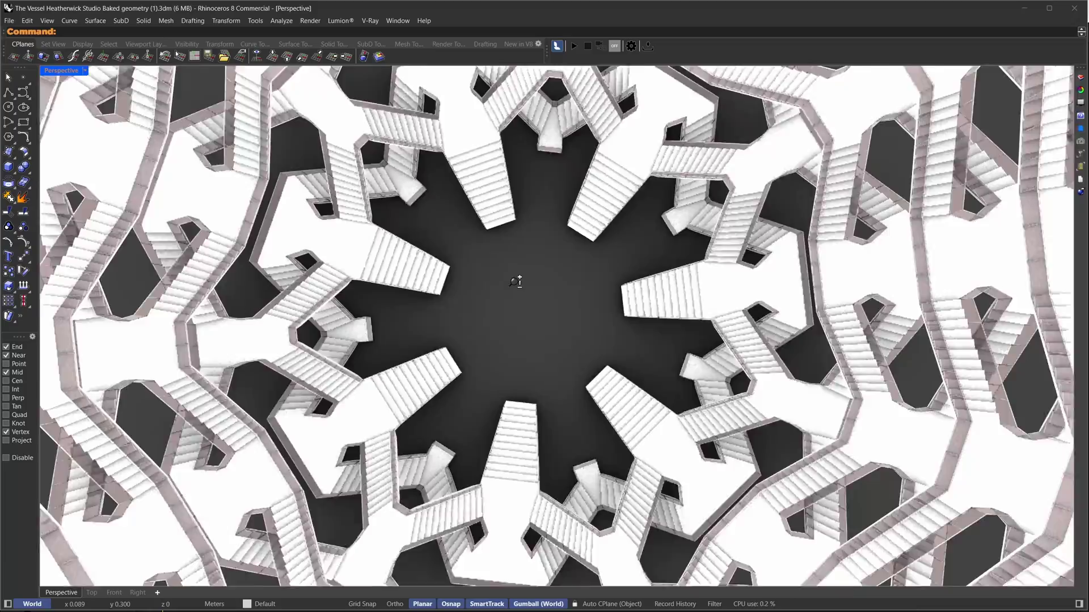
scroll(515, 275, "up", 3)
scroll(517, 275, "down", 8)
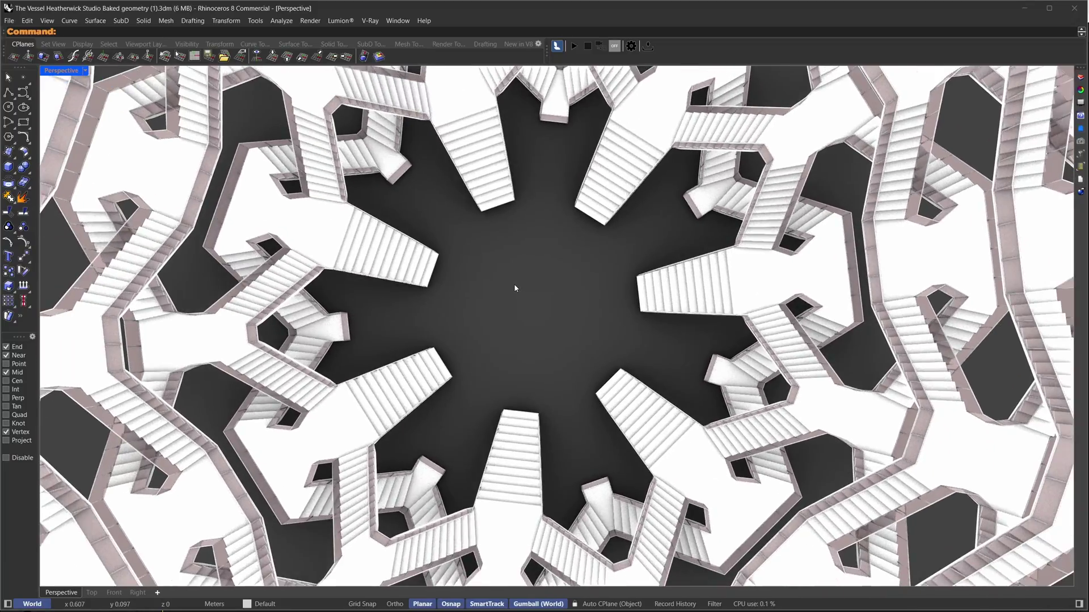
scroll(517, 319, "down", 10)
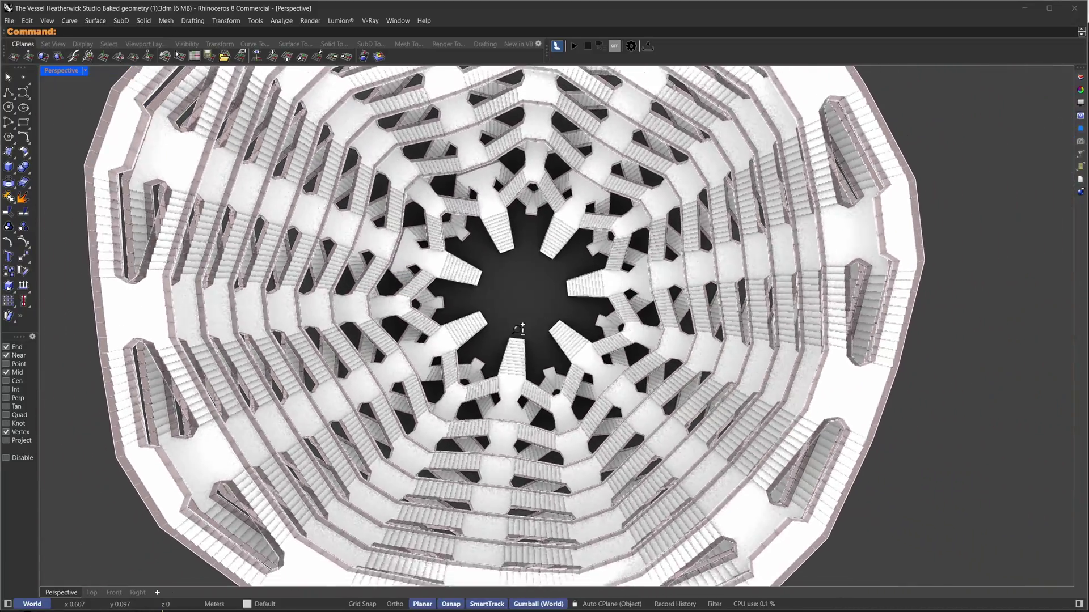
scroll(519, 318, "down", 3)
scroll(514, 289, "up", 8)
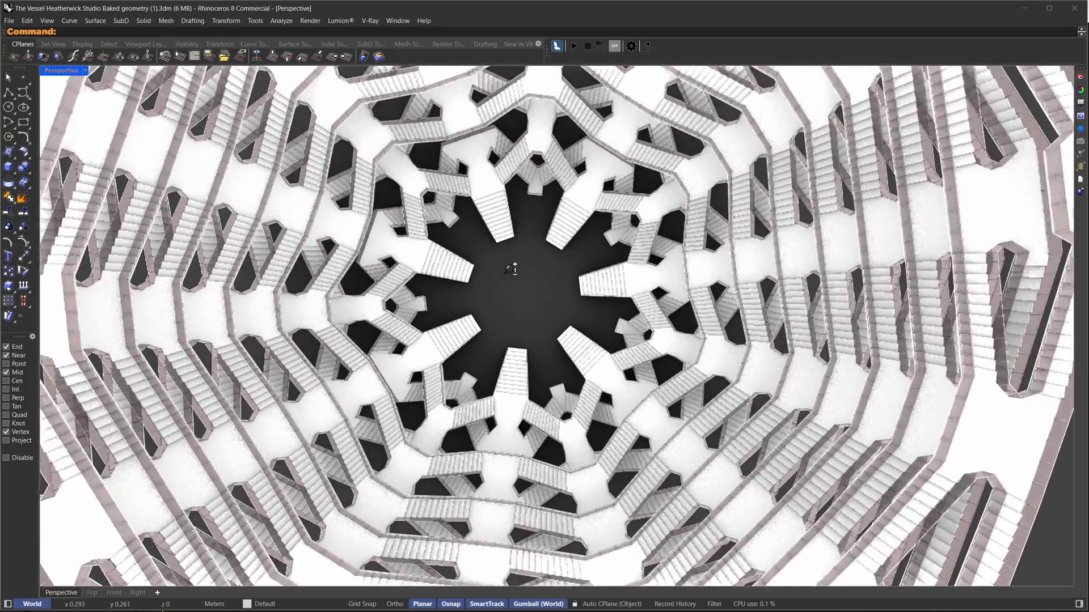